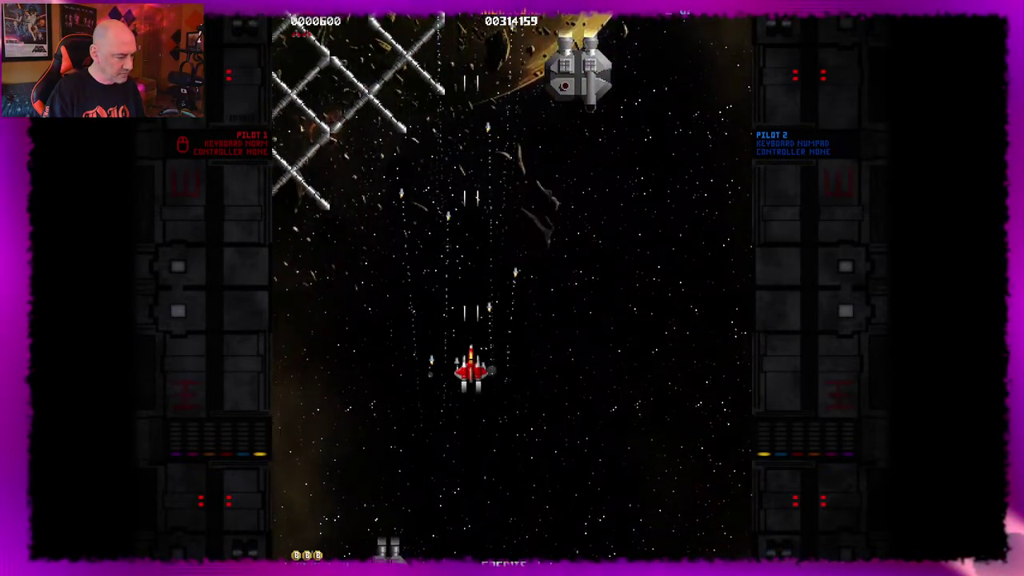
Step: Playtest the space shooter level, steering the ship against the enemy waves, and quit back to the code editor
{"action": "key", "text": "Right"}
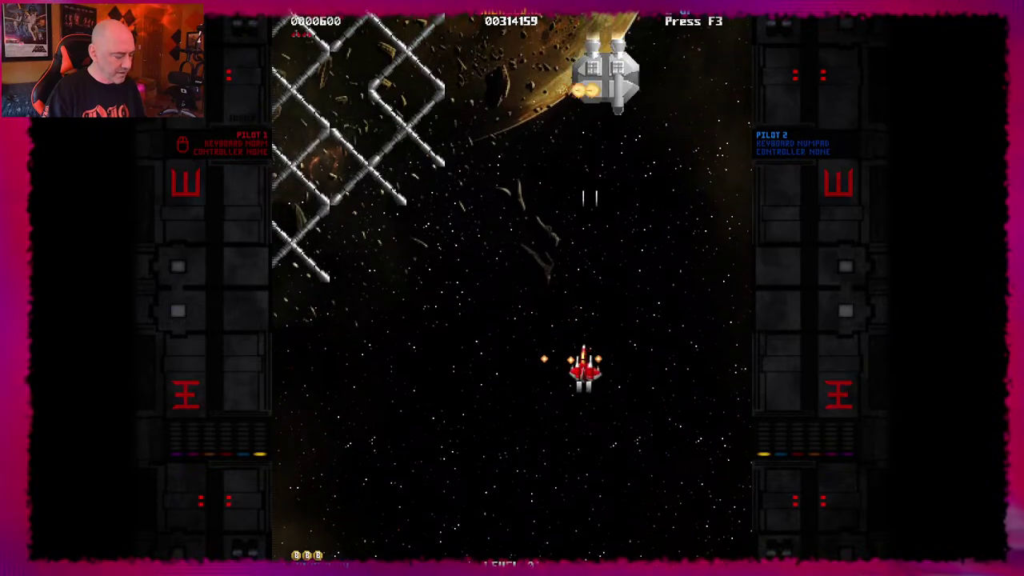
{"action": "key", "text": "Left"}
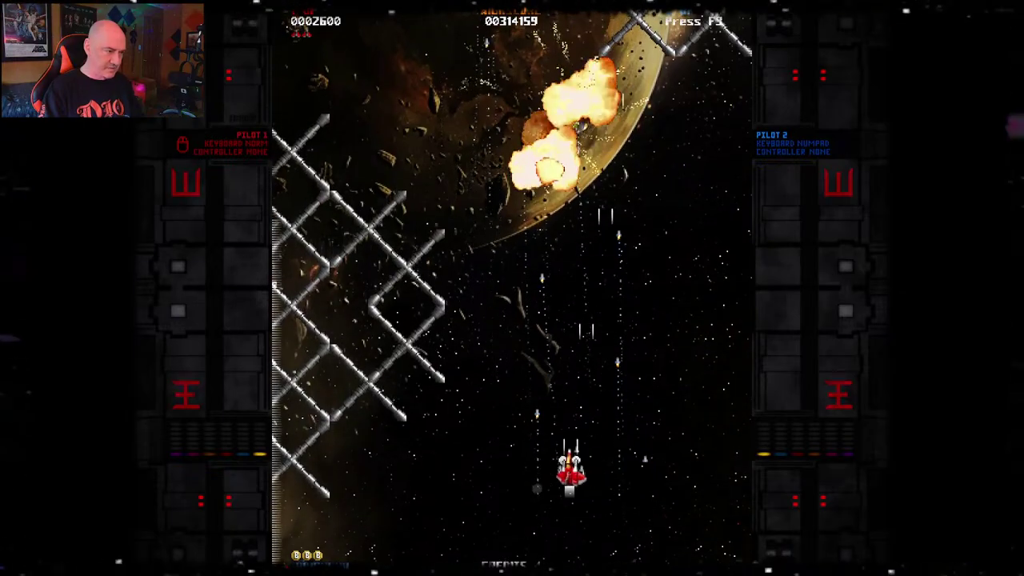
{"action": "key", "text": "Right"}
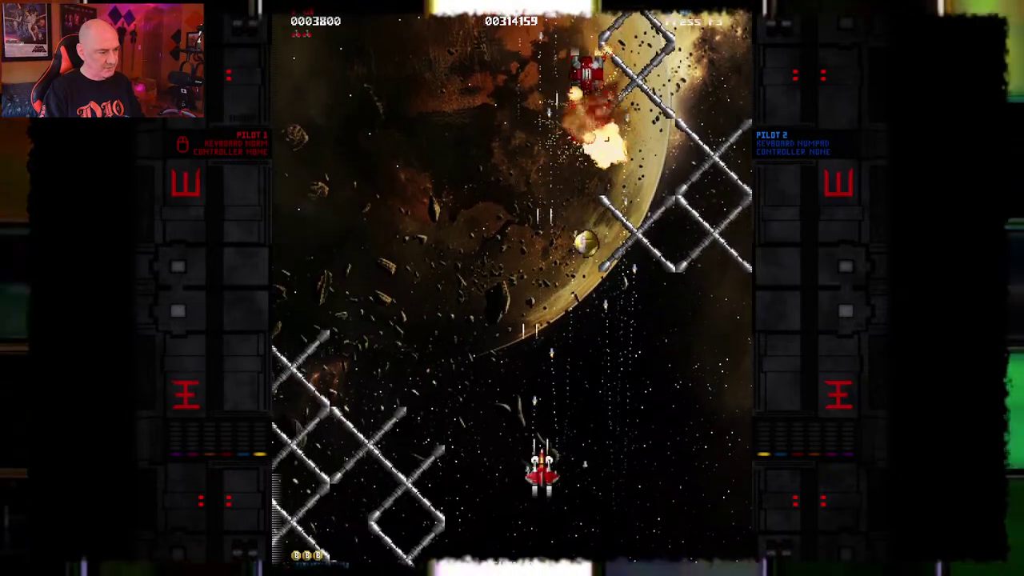
{"action": "key", "text": "Left"}
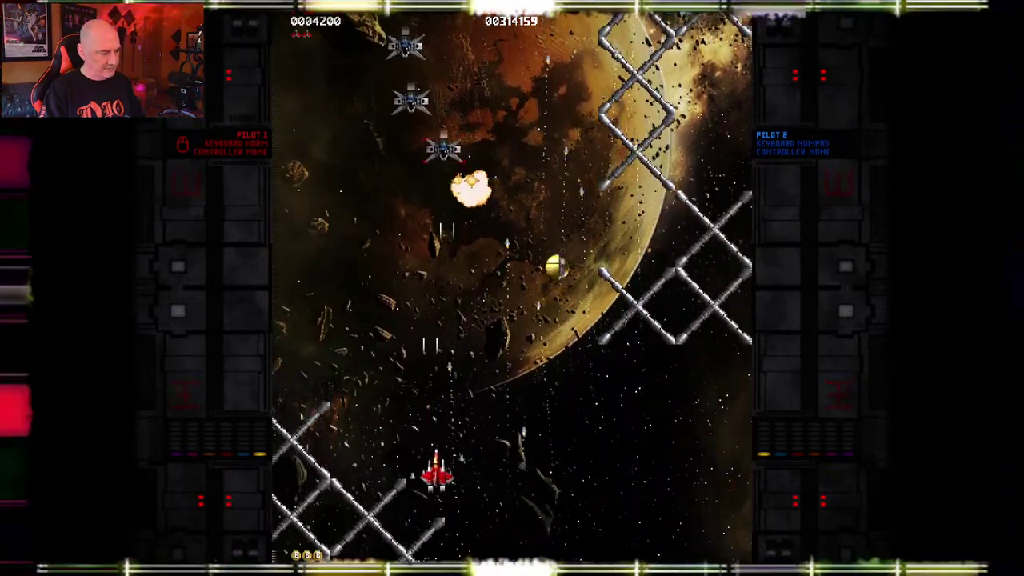
{"action": "key", "text": "Right"}
{"action": "key", "text": "Left"}
{"action": "key", "text": "Right"}
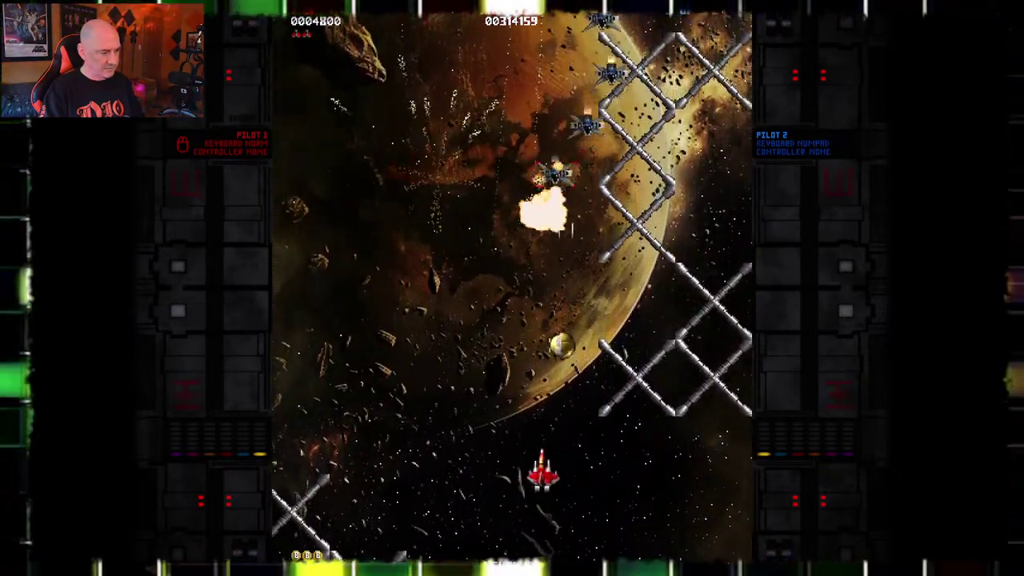
{"action": "key", "text": "Right"}
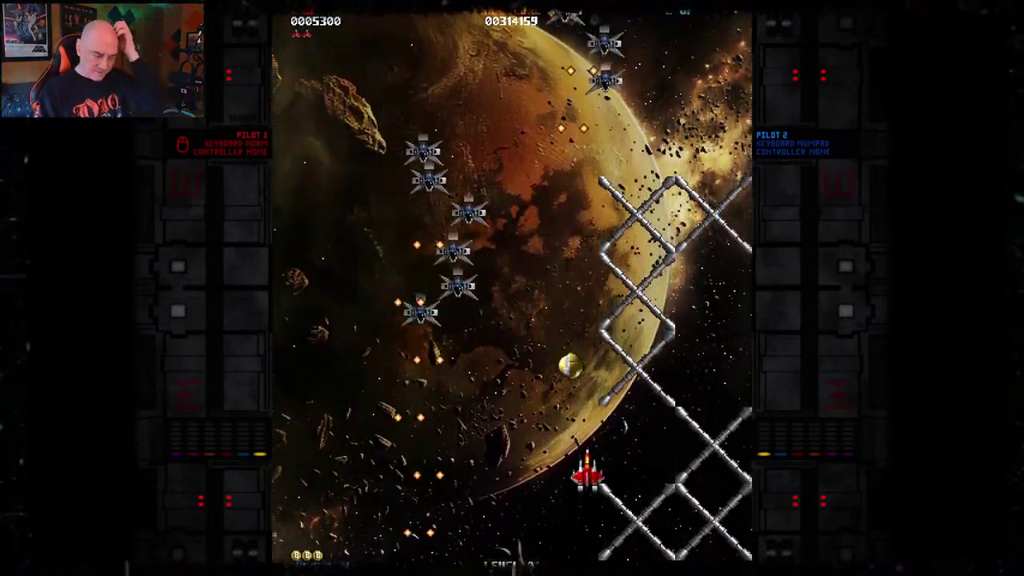
{"action": "key", "text": "Escape"}
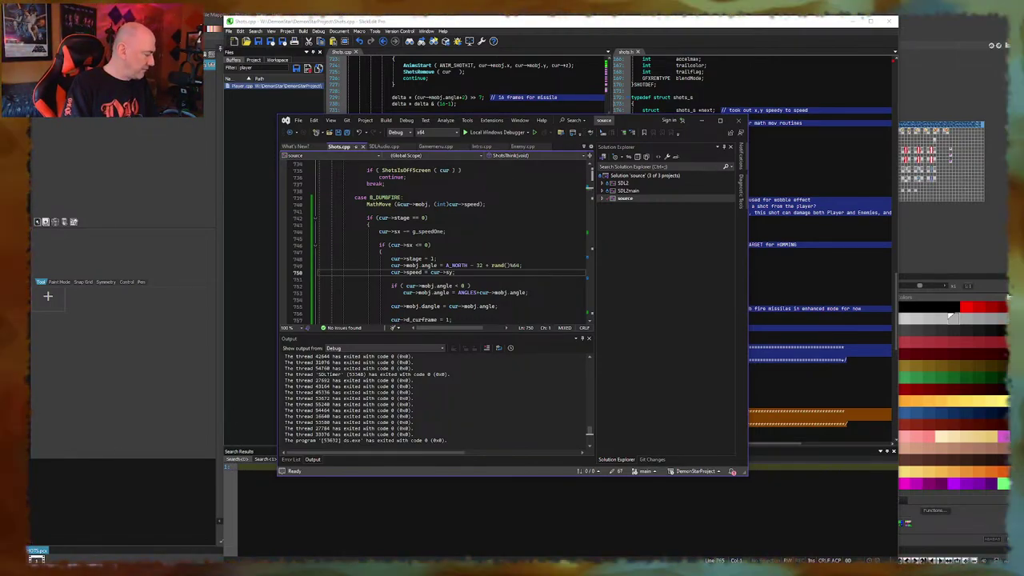
Step: Find and launch FL Studio 21
{"action": "key", "text": "super"}
{"action": "type", "text": "fl"}
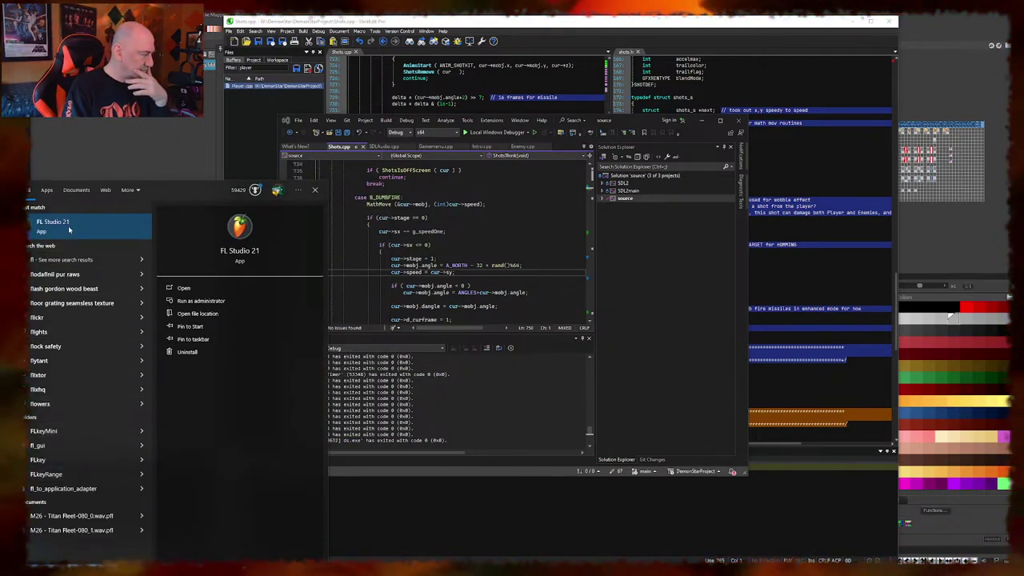
{"action": "left_click", "coordinate": [70, 226]}
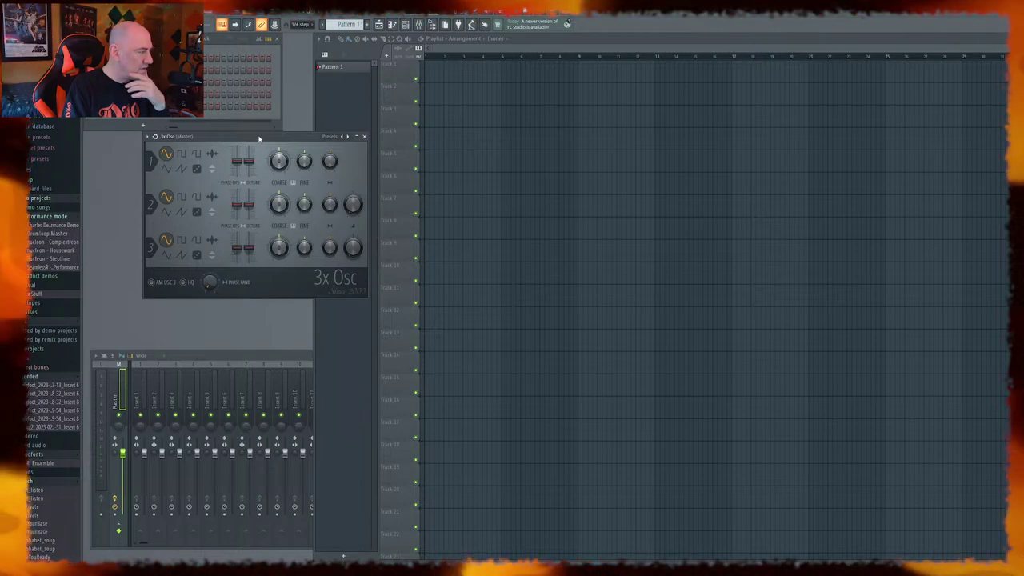
Step: Set oscillator 1 of the 3x Osc to the noise waveform, discarding the custom sound file choice
{"action": "left_click", "coordinate": [212, 154]}
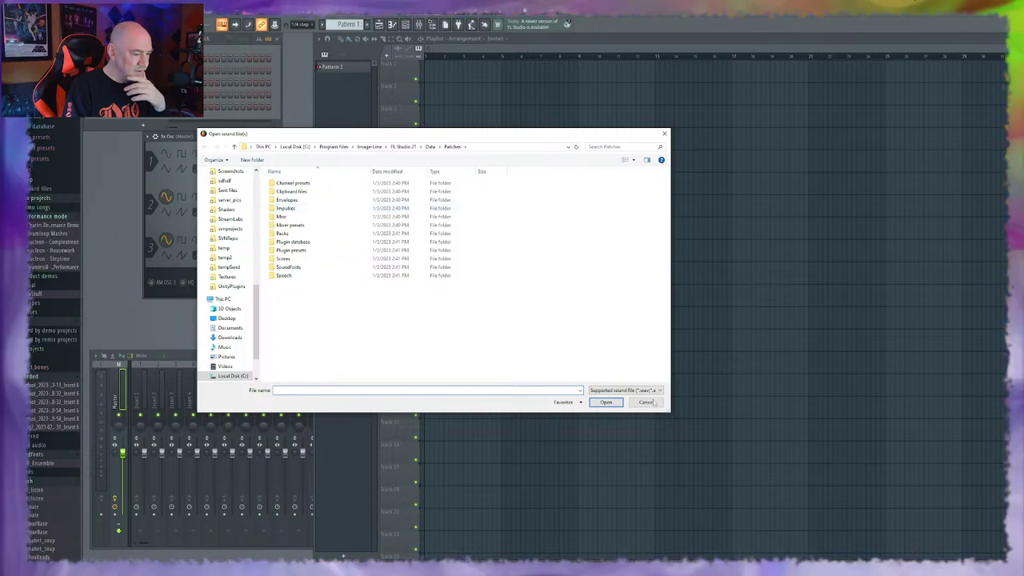
{"action": "left_click", "coordinate": [648, 402]}
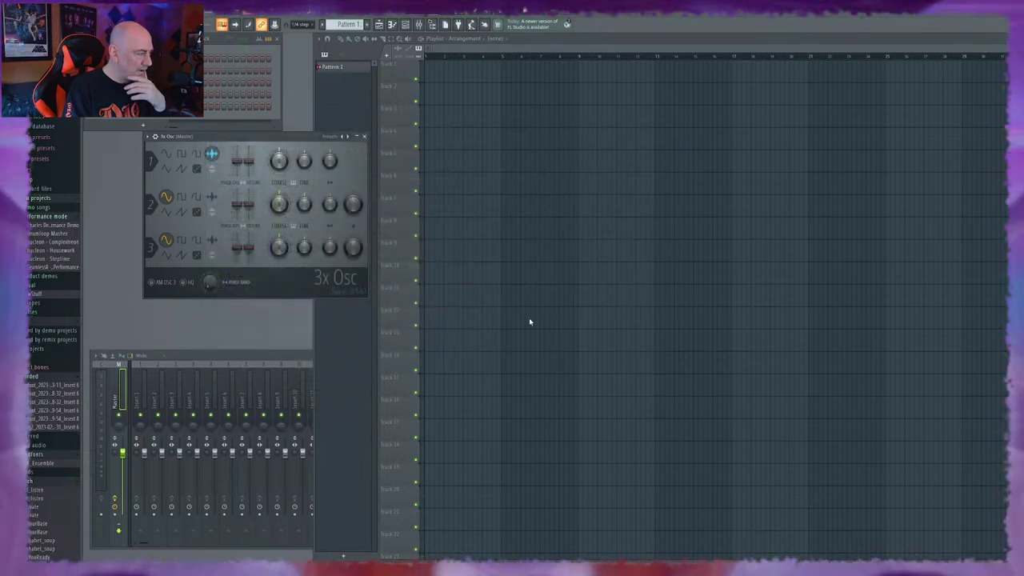
{"action": "left_click", "coordinate": [197, 170]}
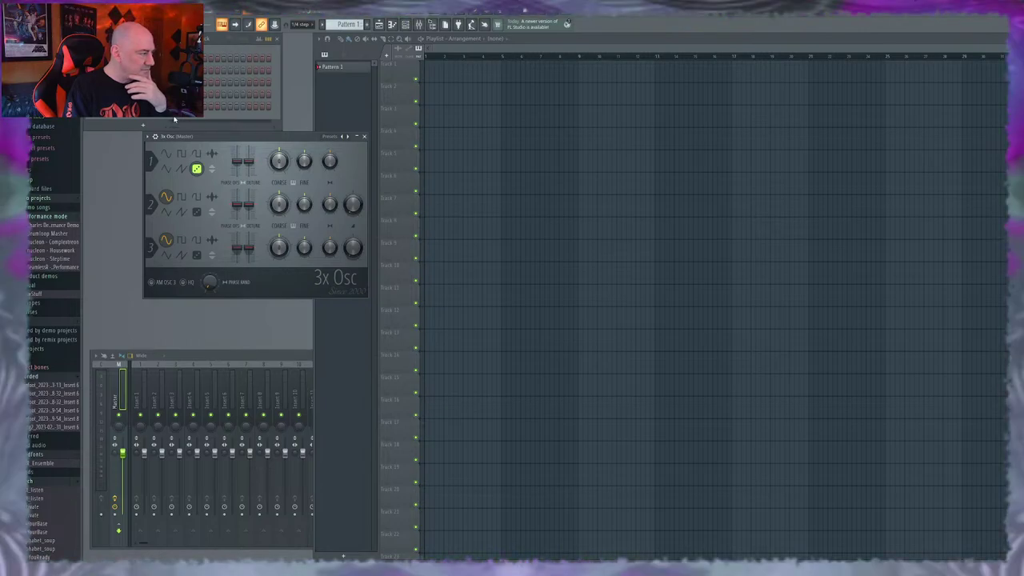
Step: Open the 3x Osc channel's piano roll and audition the noise at C4, C3 and around C2, leaving no note behind
{"action": "right_click", "coordinate": [159, 102]}
{"action": "left_click", "coordinate": [180, 109]}
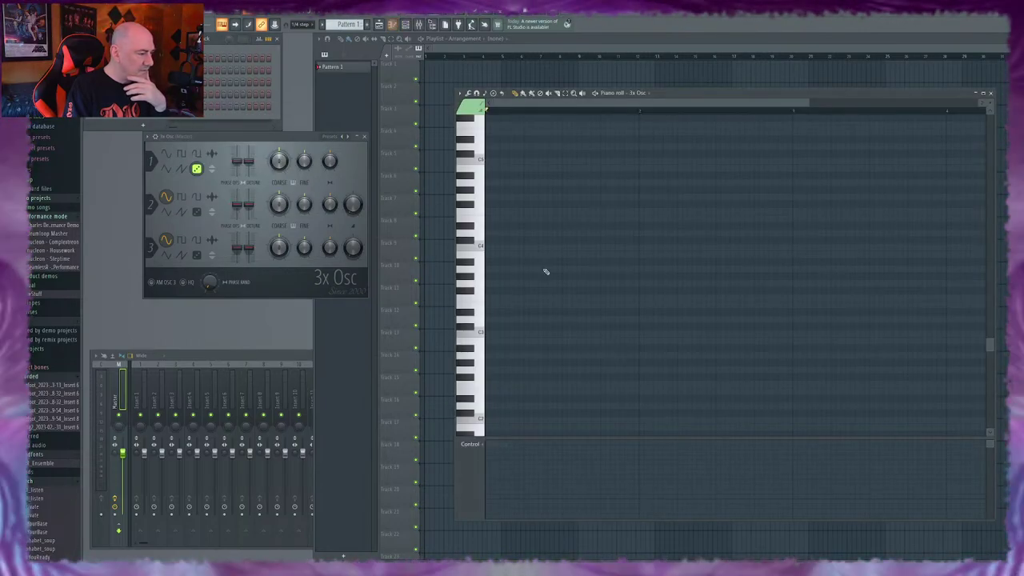
{"action": "left_click", "coordinate": [480, 248]}
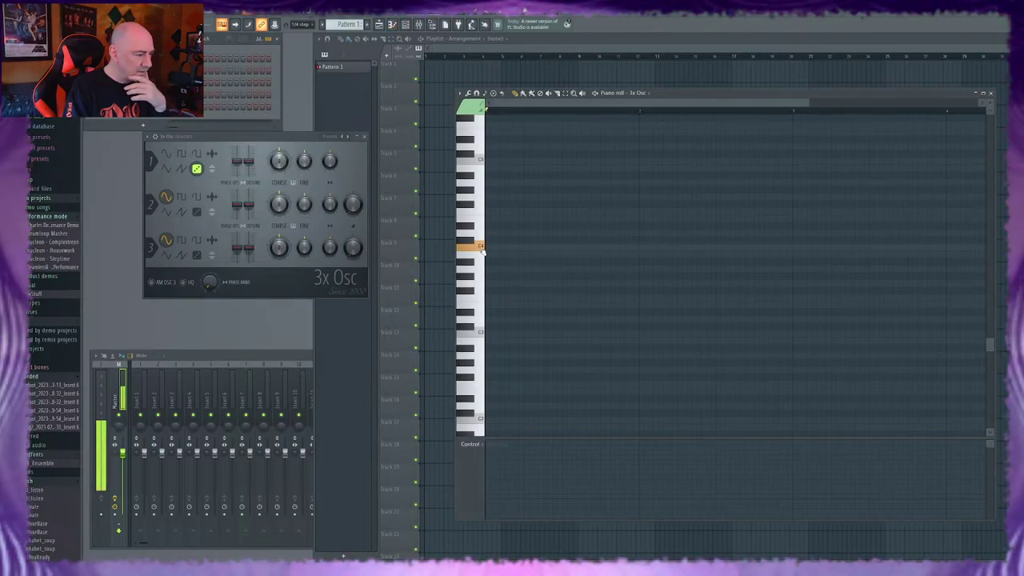
{"action": "left_click", "coordinate": [483, 337]}
{"action": "left_click", "coordinate": [483, 337]}
{"action": "left_click", "coordinate": [492, 413]}
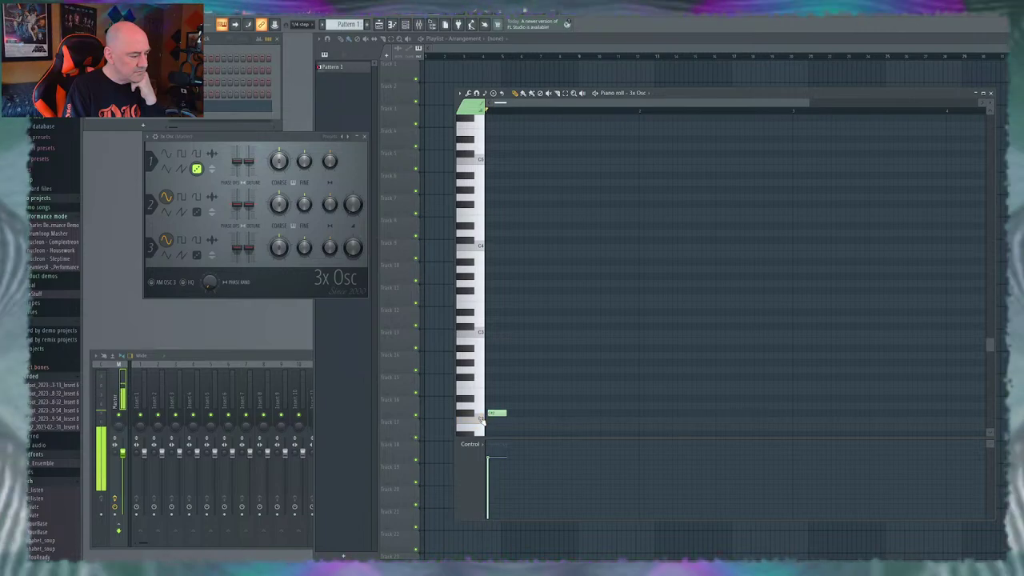
{"action": "right_click", "coordinate": [494, 412]}
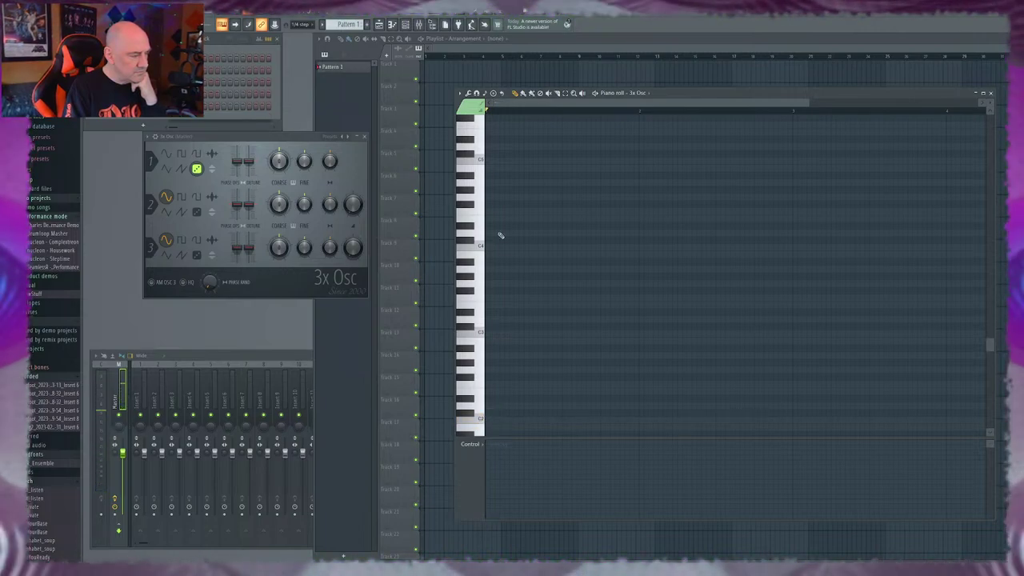
Step: Place a very short C5 noise note at the start of Pattern 1 and play it back
{"action": "left_click", "coordinate": [489, 161]}
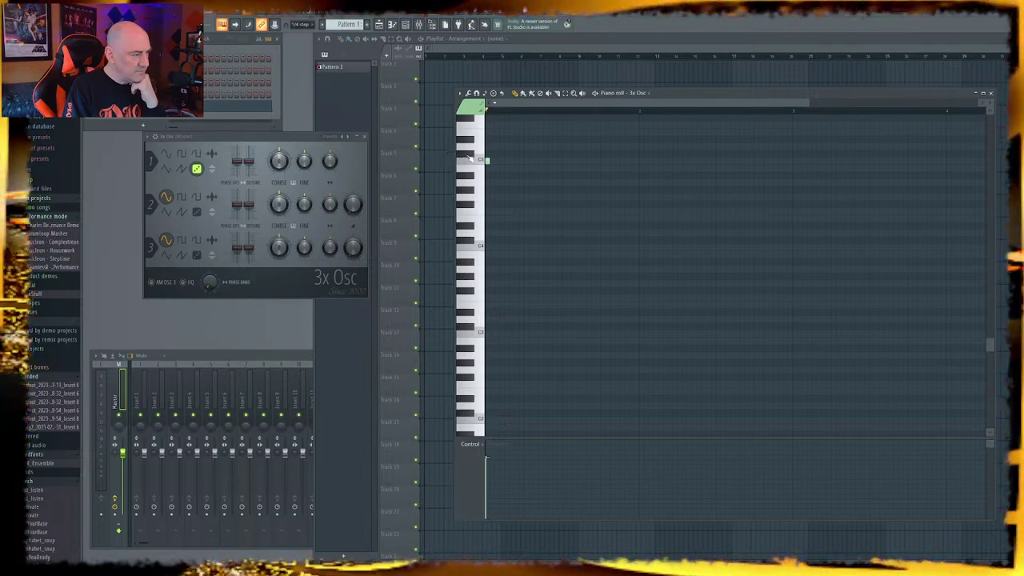
{"action": "left_click", "coordinate": [596, 94]}
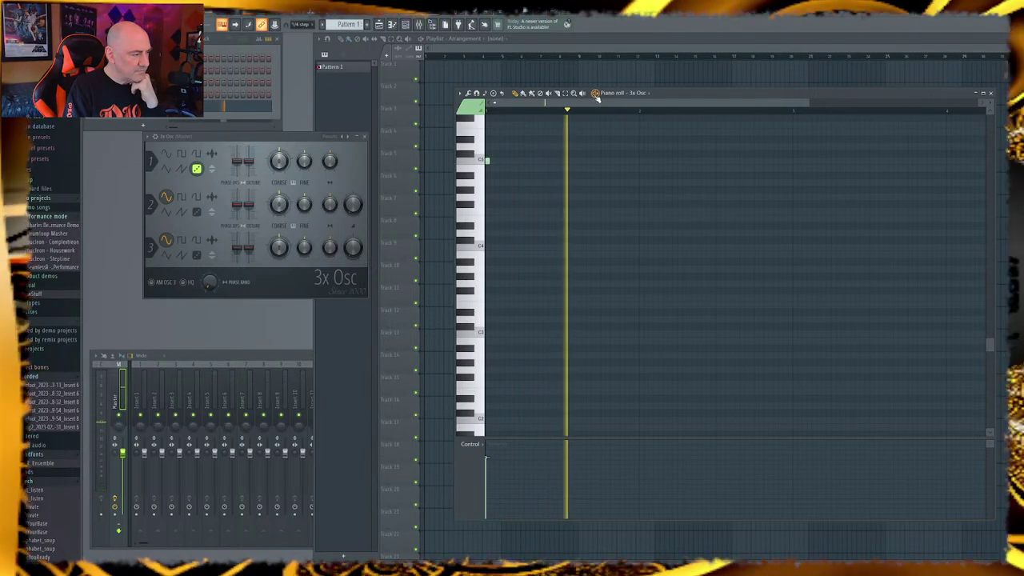
{"action": "left_click", "coordinate": [596, 93]}
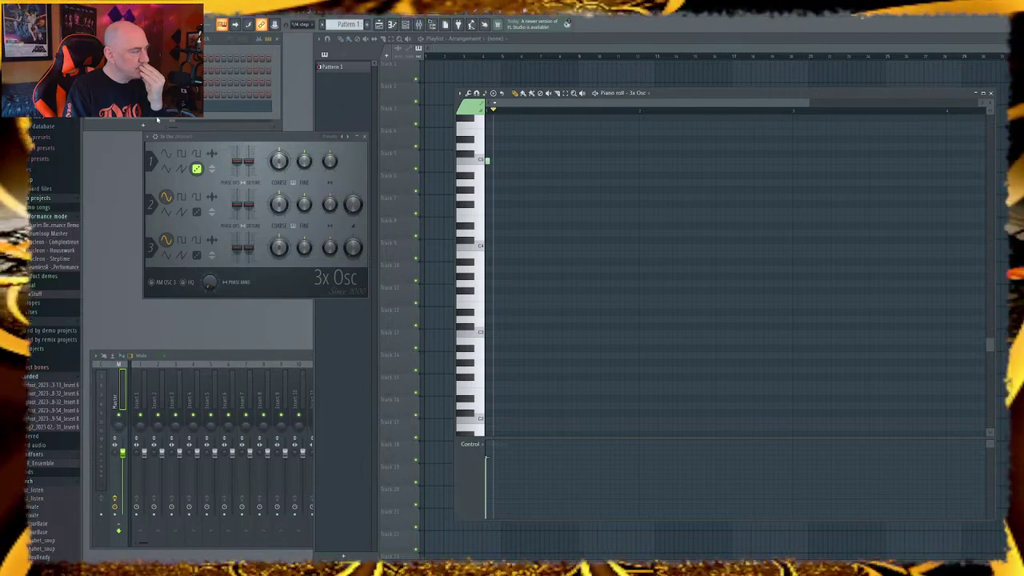
Step: Route the 3x Osc channel to mixer Insert 1, clone it, and move the clone's window clear of the channel rack
{"action": "left_click", "coordinate": [144, 392]}
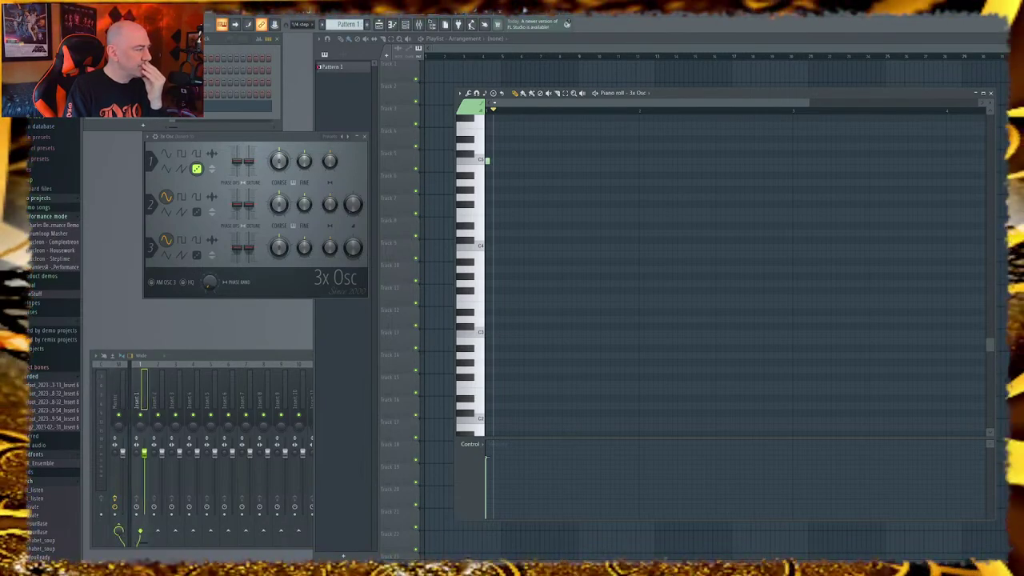
{"action": "left_click", "coordinate": [156, 136]}
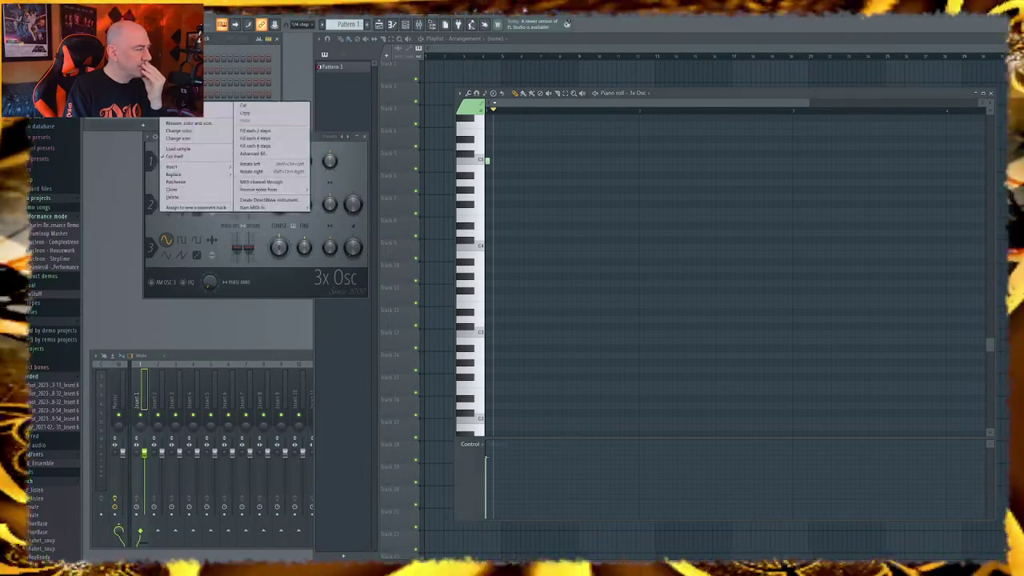
{"action": "left_click", "coordinate": [174, 192]}
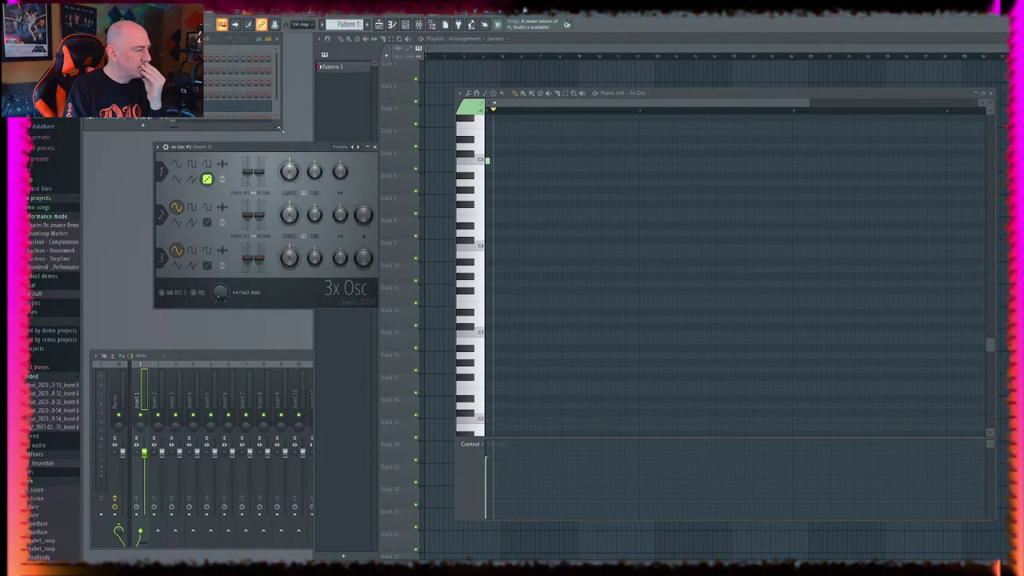
{"action": "left_click_drag", "start_coordinate": [297, 150], "coordinate": [269, 193]}
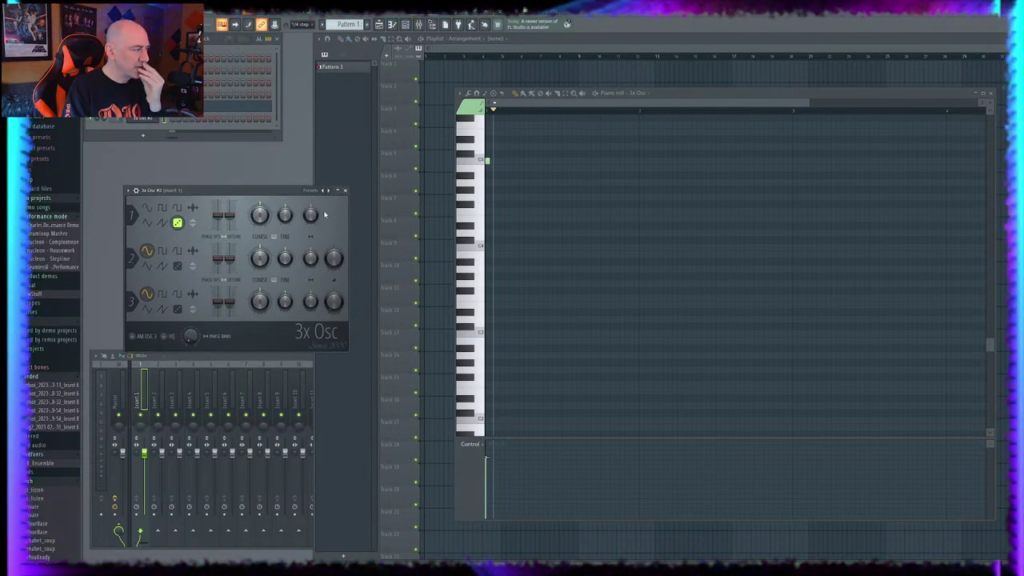
Step: Open the cloned 3x Osc's piano roll and add a short B4 note just after the pattern's start
{"action": "left_click", "coordinate": [492, 169]}
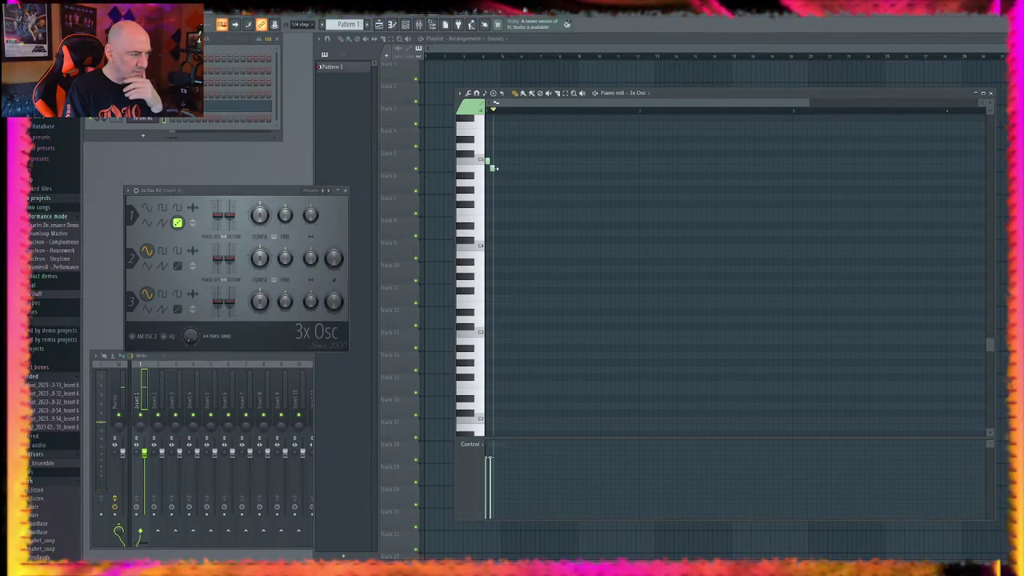
{"action": "right_click", "coordinate": [495, 168]}
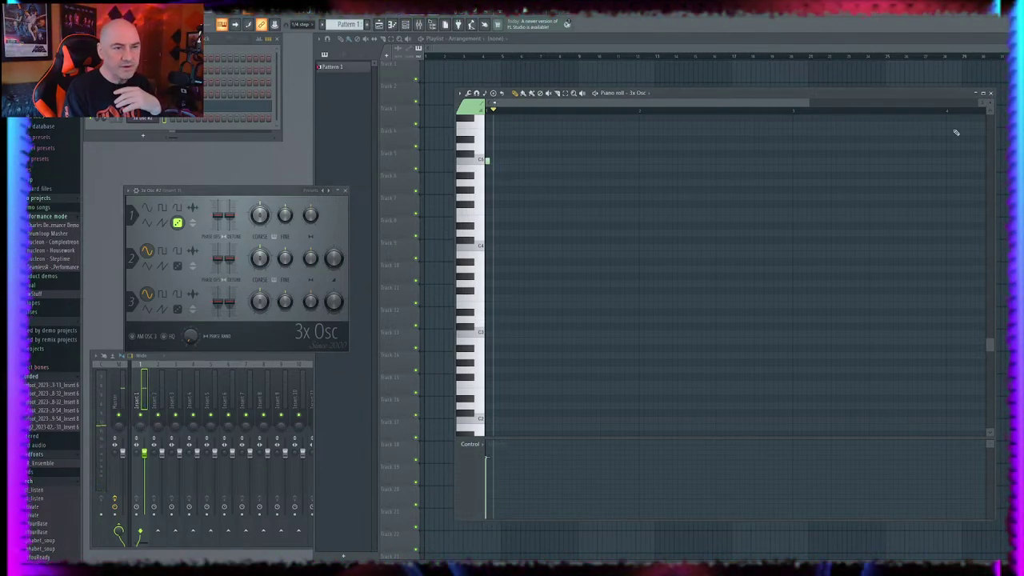
{"action": "right_click", "coordinate": [162, 120]}
{"action": "left_click", "coordinate": [200, 119]}
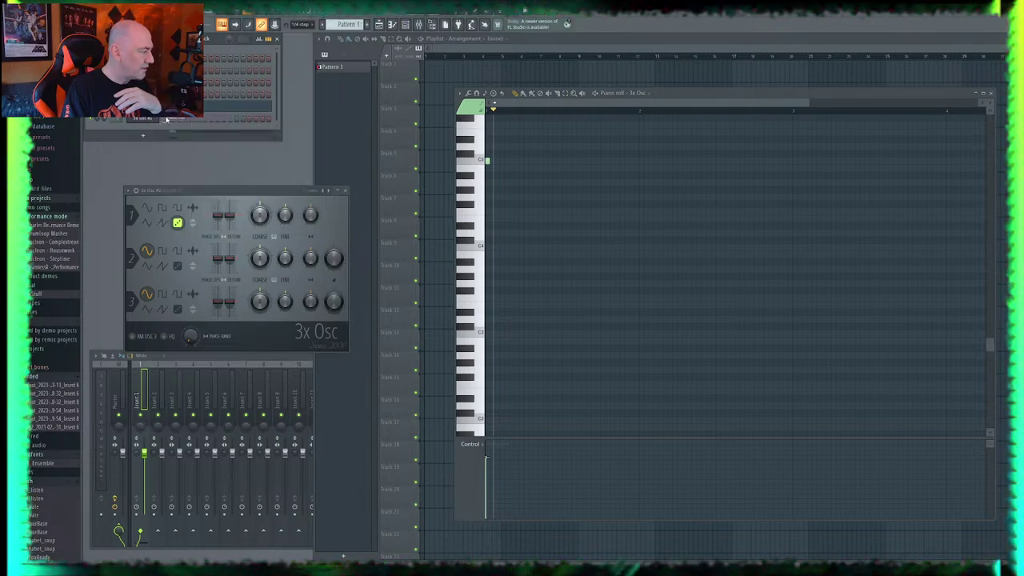
{"action": "left_click", "coordinate": [494, 168]}
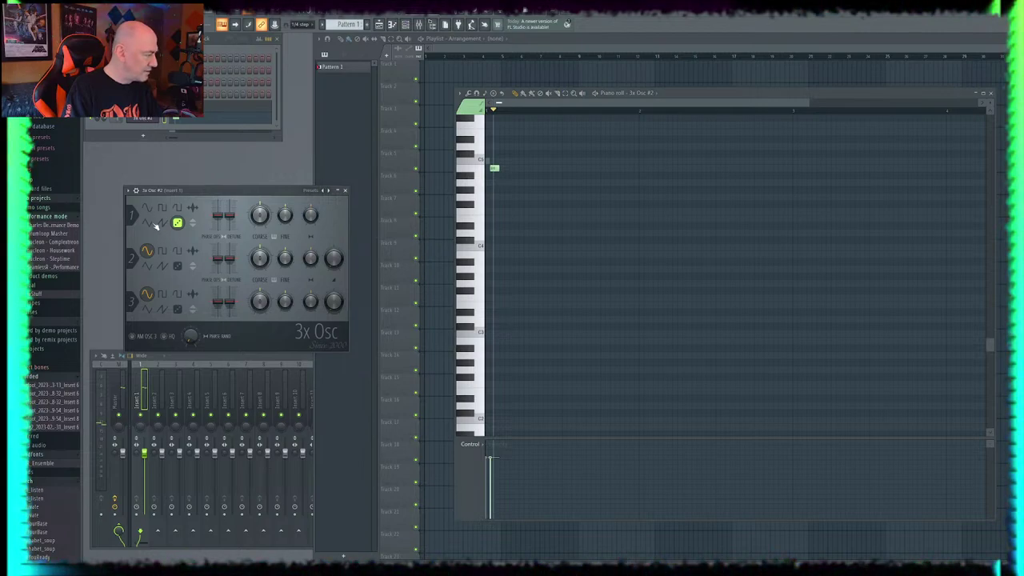
Step: Set oscillator 1 of the cloned 3x Osc to a sine wave and add a C7 note while the pattern plays
{"action": "left_click", "coordinate": [177, 208]}
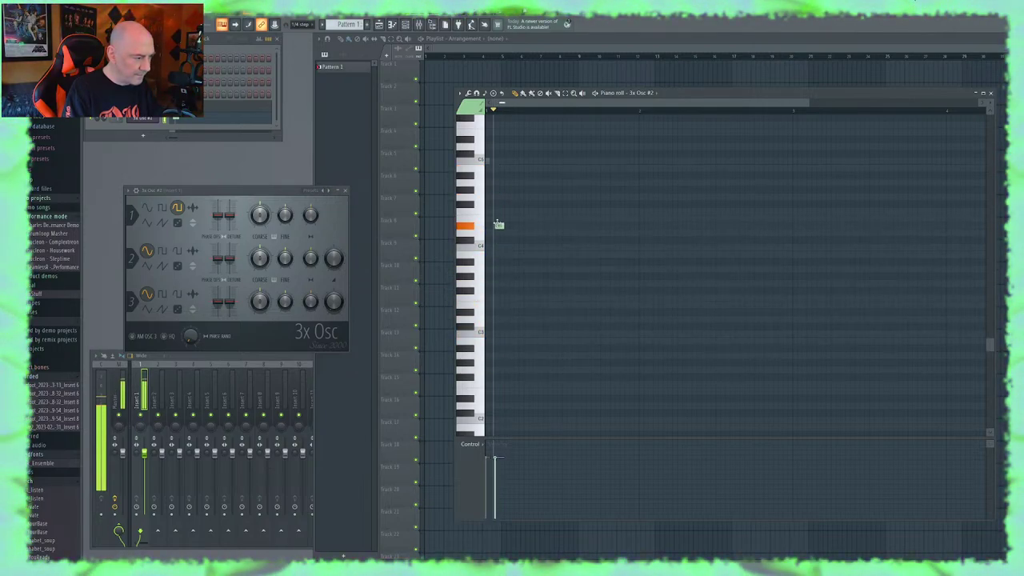
{"action": "left_click", "coordinate": [146, 207]}
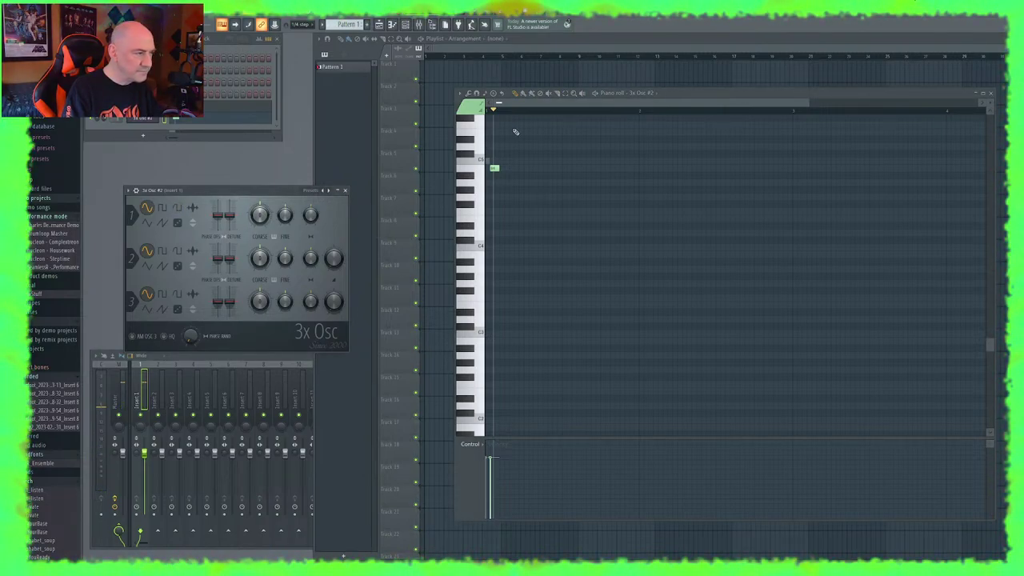
{"action": "key", "text": "space"}
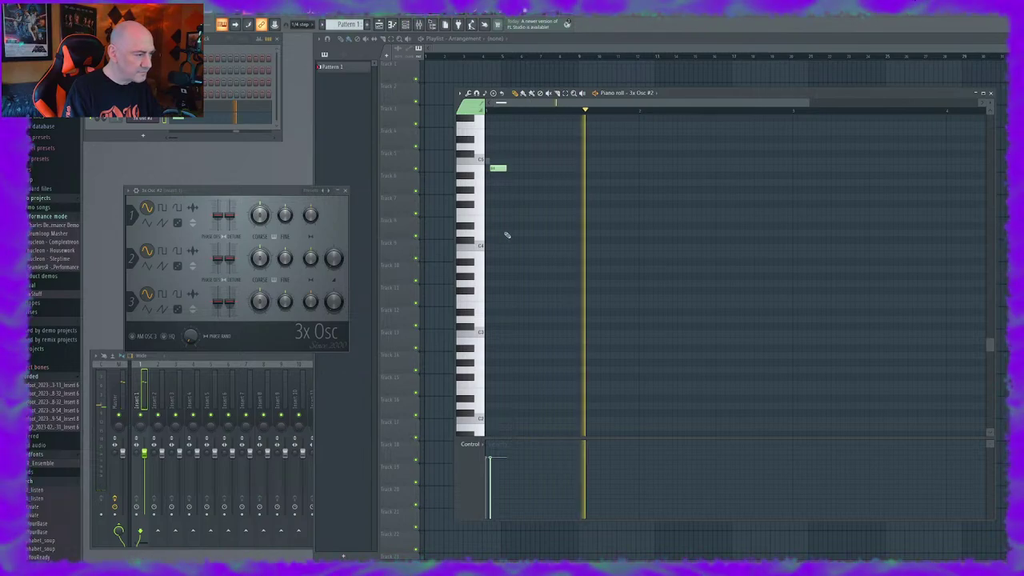
{"action": "scroll", "coordinate": [509, 225], "scroll_direction": "up", "scroll_amount": 3}
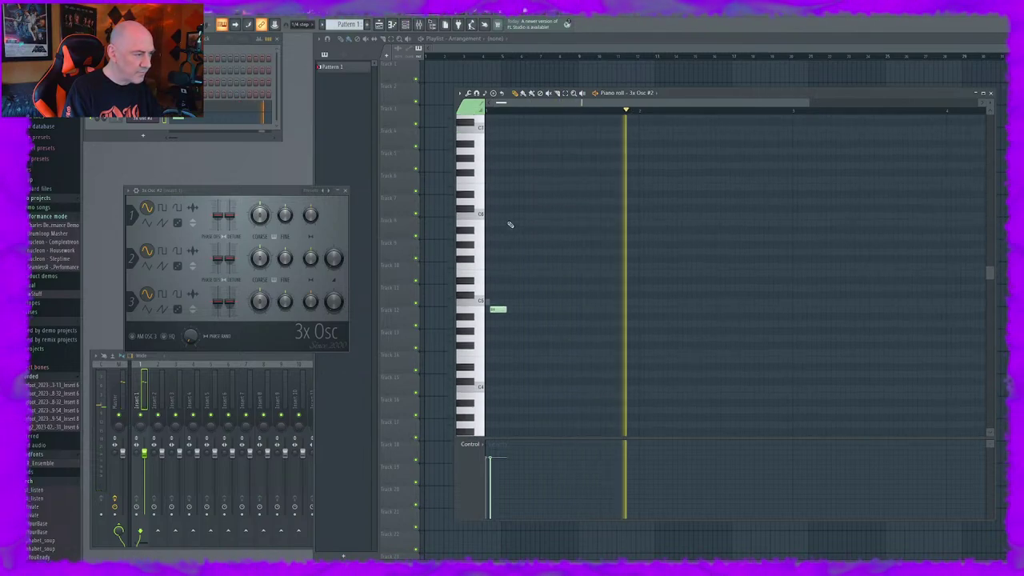
{"action": "left_click", "coordinate": [500, 139]}
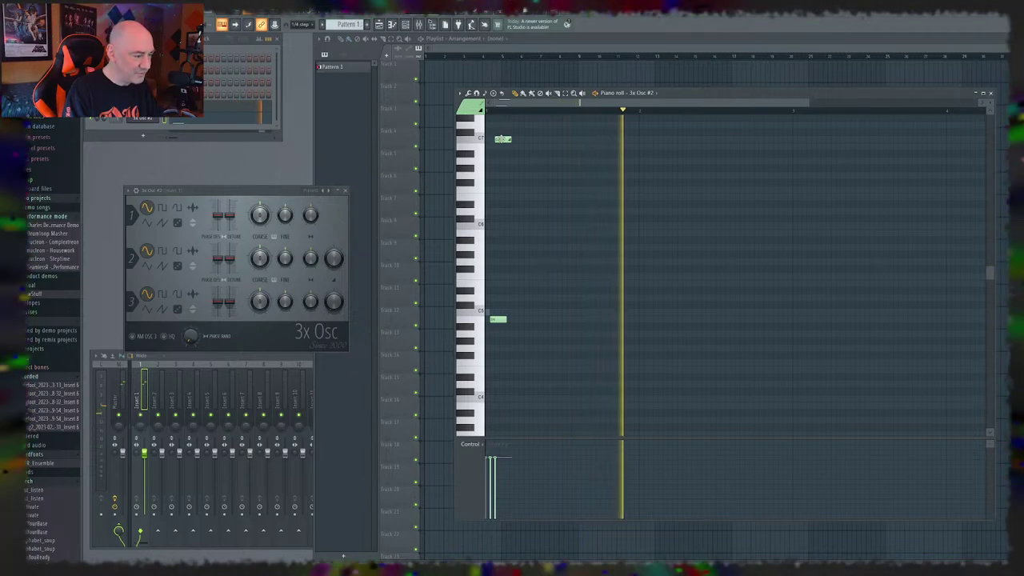
Step: Audition other waveforms, including square, on oscillator 1 of the cloned 3x Osc and set it to triangle
{"action": "left_click", "coordinate": [162, 207]}
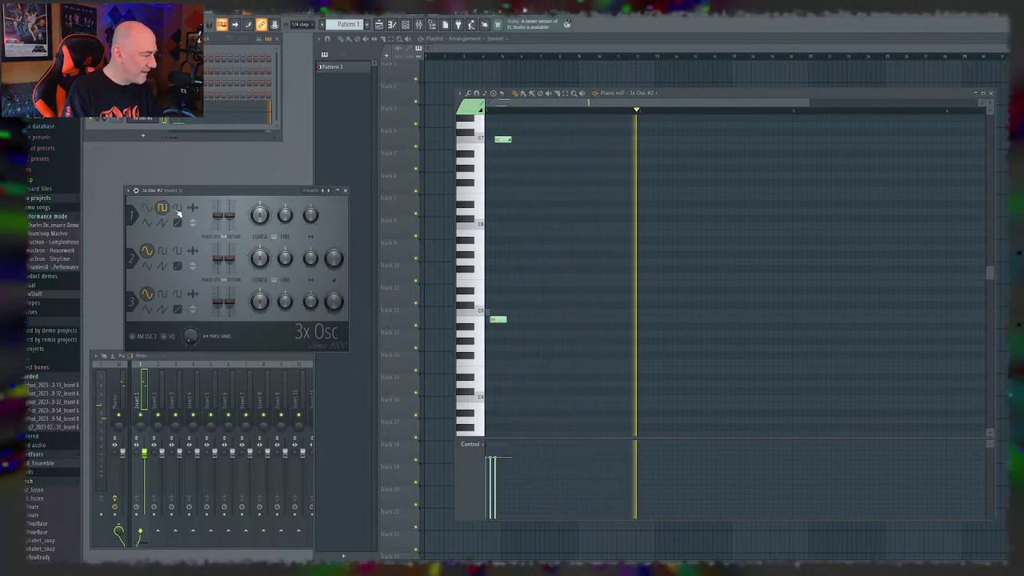
{"action": "left_click", "coordinate": [178, 209]}
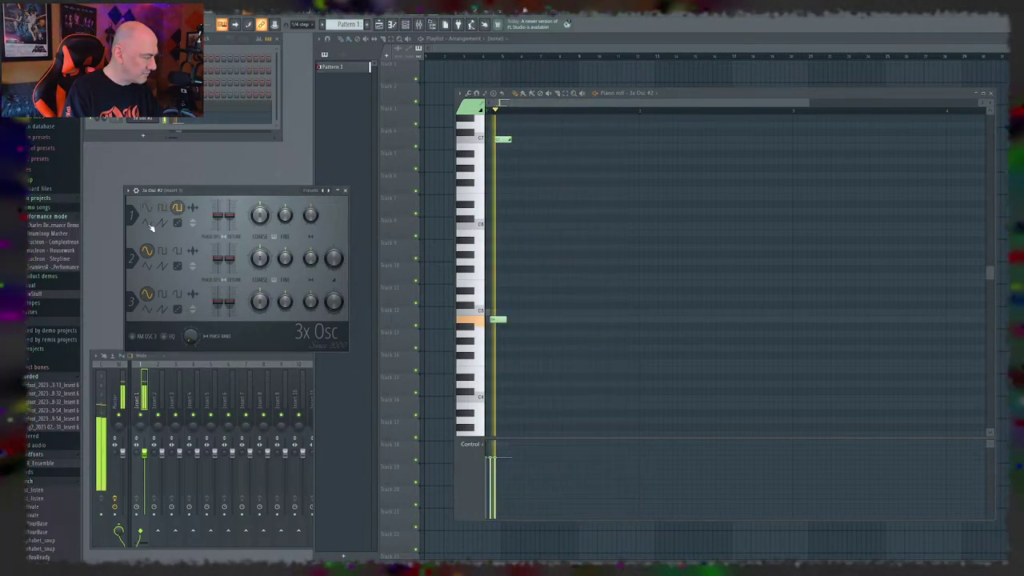
{"action": "left_click", "coordinate": [148, 223]}
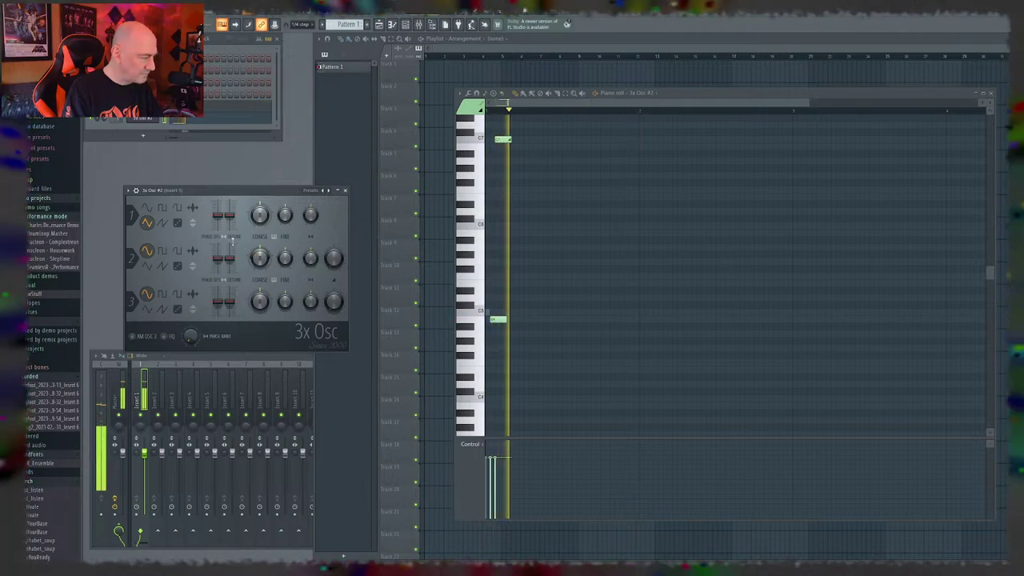
Step: Lower the C7 note to just above C5 and delete both notes from the cloned 3x Osc's piano roll
{"action": "left_click_drag", "start_coordinate": [501, 141], "coordinate": [497, 299]}
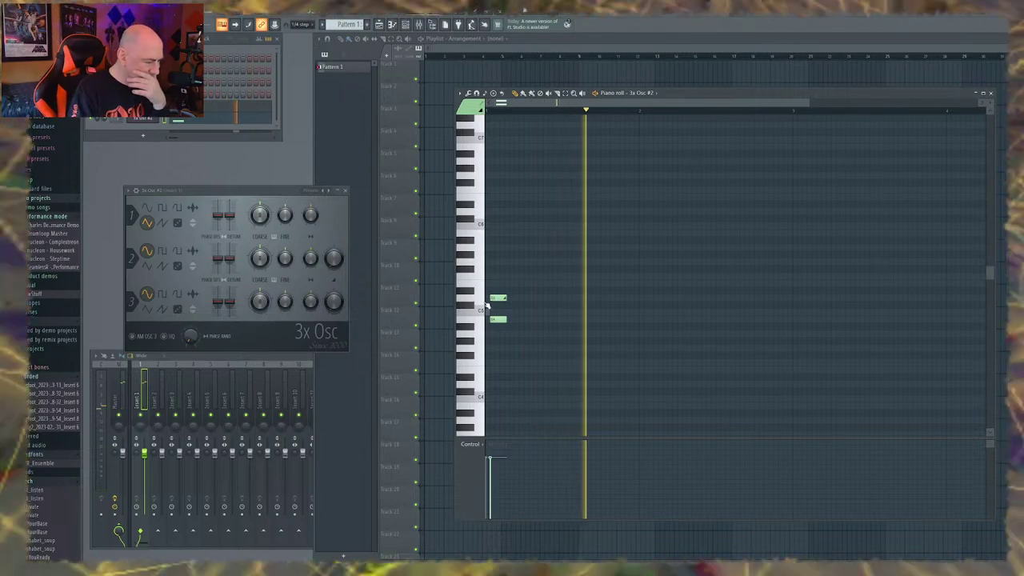
{"action": "right_click", "coordinate": [495, 298]}
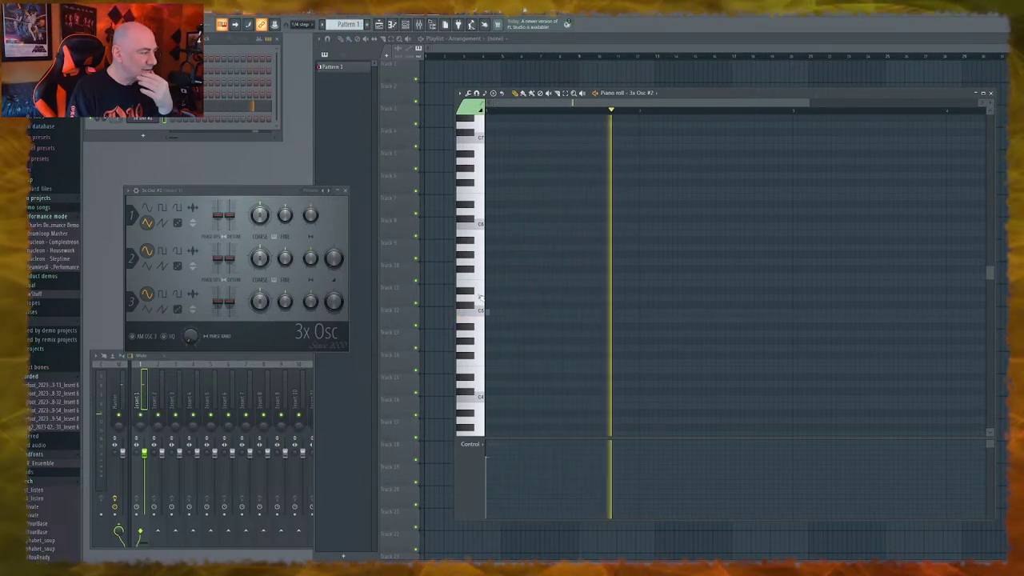
{"action": "left_click", "coordinate": [480, 297]}
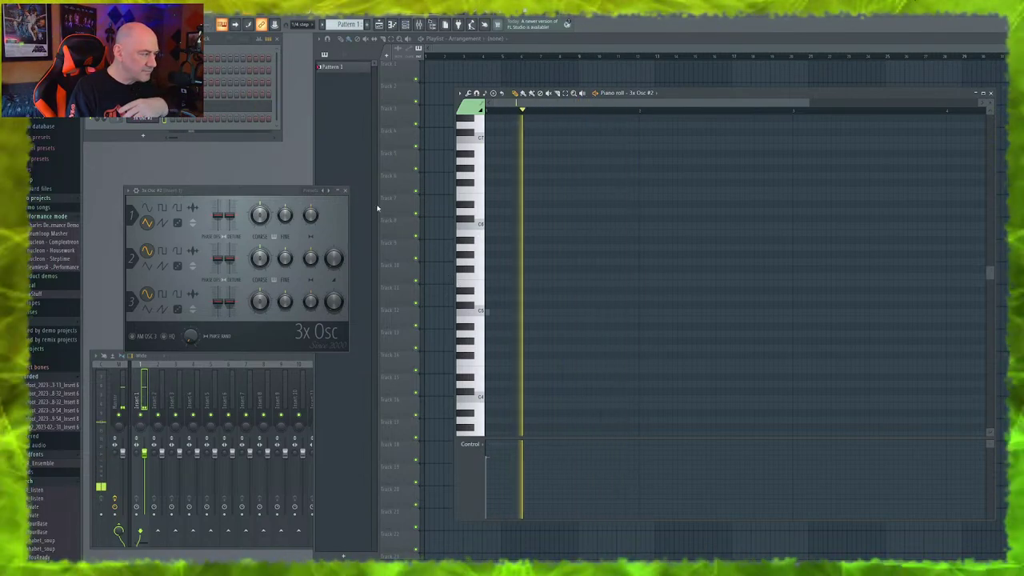
Step: Replace the cloned 3x Osc channel's instrument with Massive
{"action": "right_click", "coordinate": [160, 116]}
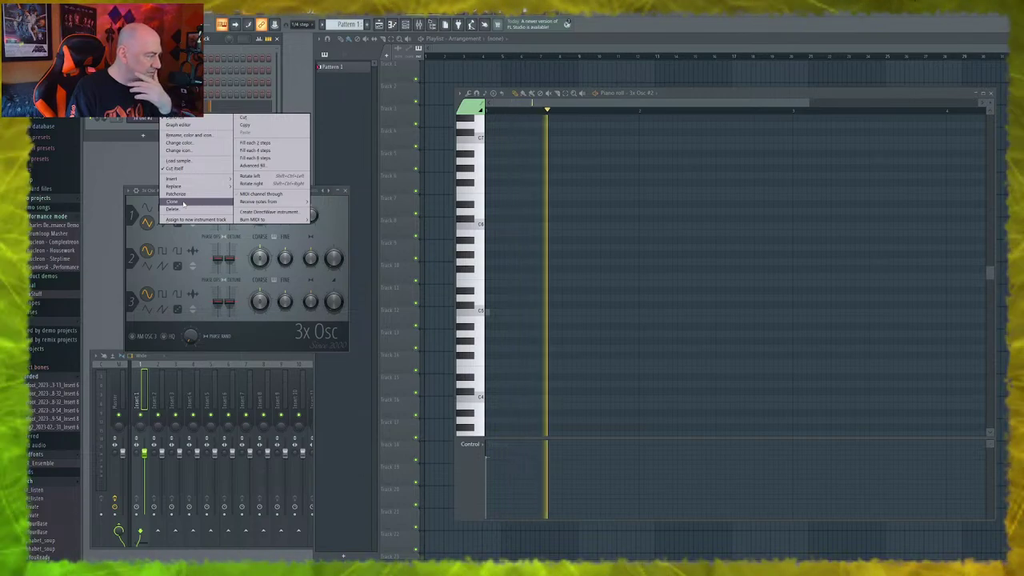
{"action": "right_click", "coordinate": [149, 118]}
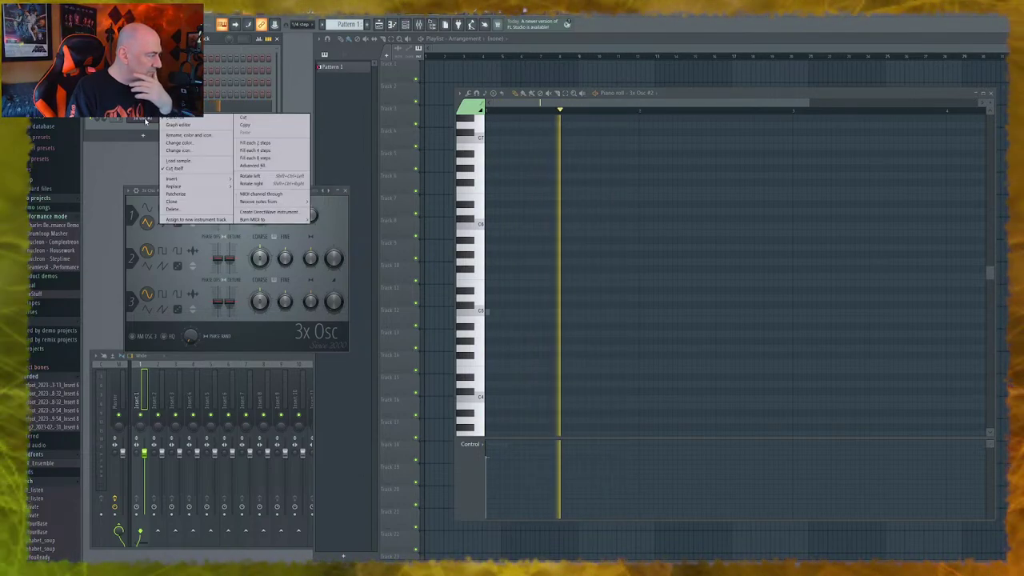
{"action": "mouse_move", "coordinate": [192, 187]}
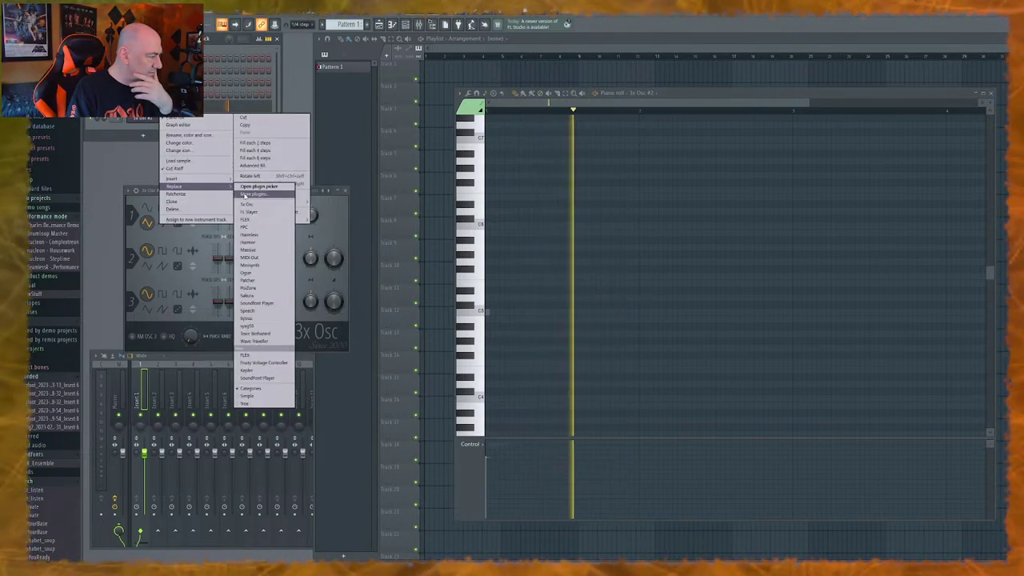
{"action": "left_click", "coordinate": [248, 250]}
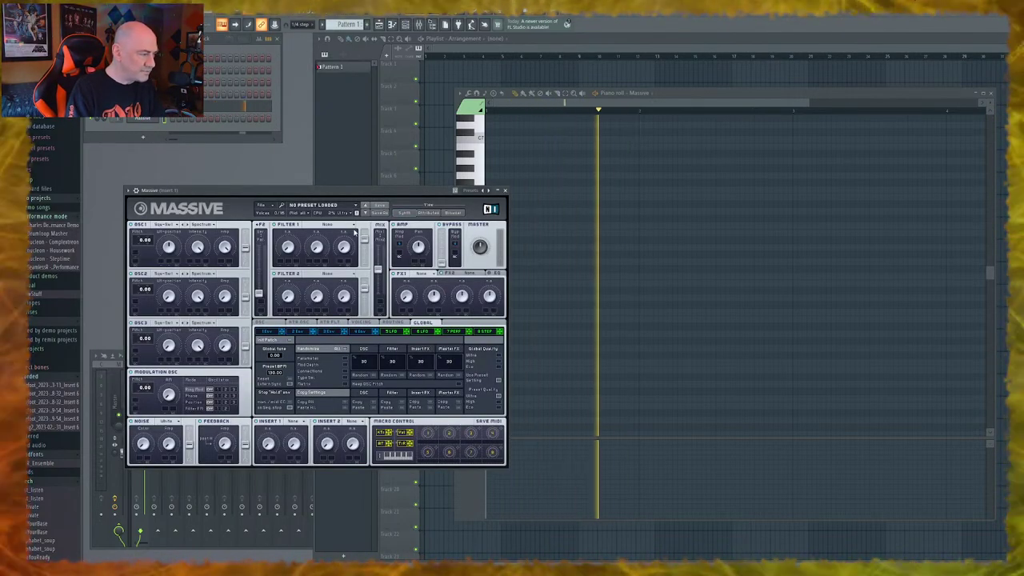
Step: Show Massive's preset browser, filter the presets to Sound Effects, and select the second preset
{"action": "left_click", "coordinate": [453, 213]}
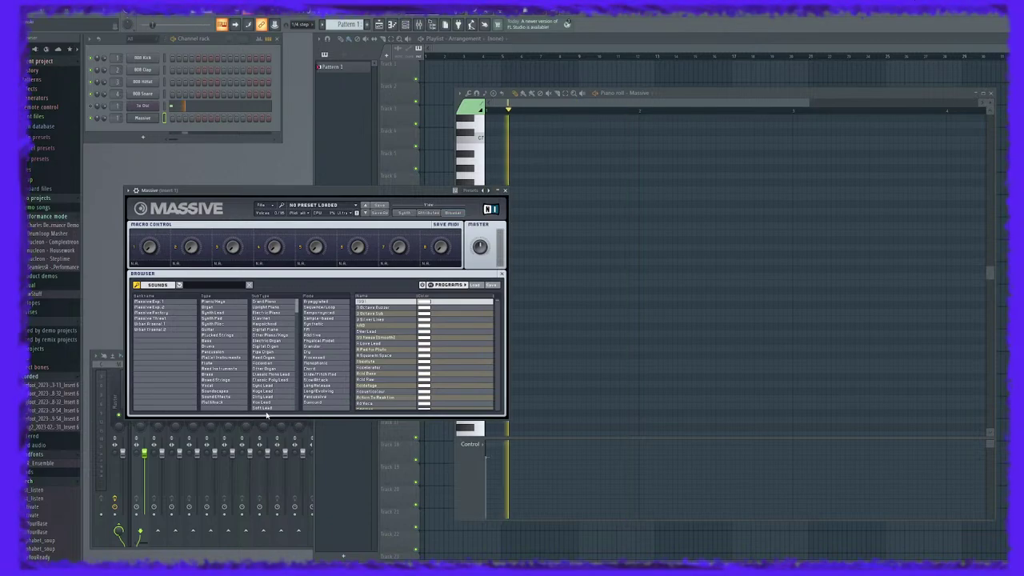
{"action": "left_click", "coordinate": [225, 397]}
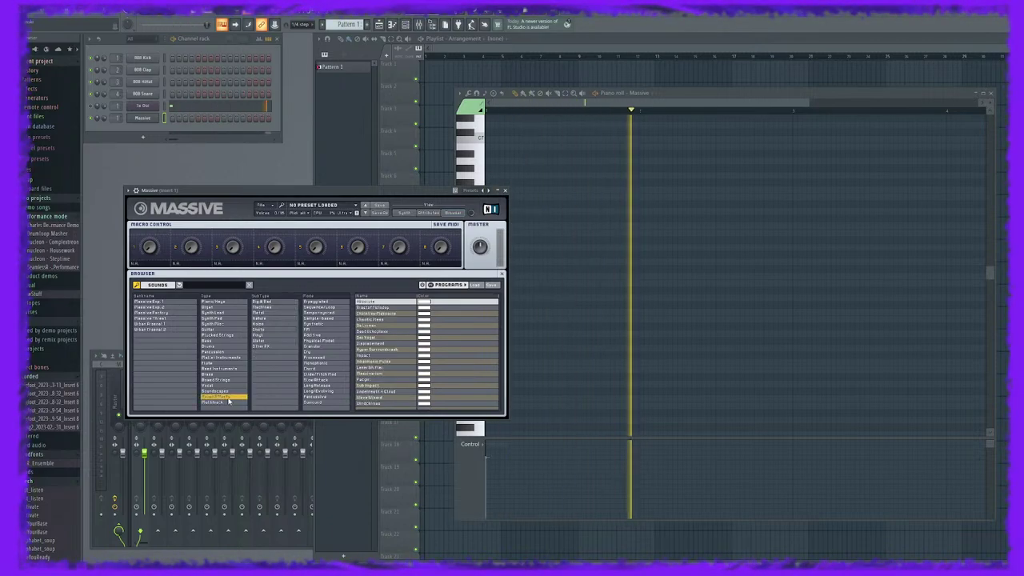
{"action": "left_click", "coordinate": [383, 308]}
Step: Try a C7 note in Massive's piano roll and replace it with a short C5 note at the pattern's start
{"action": "left_click", "coordinate": [491, 141]}
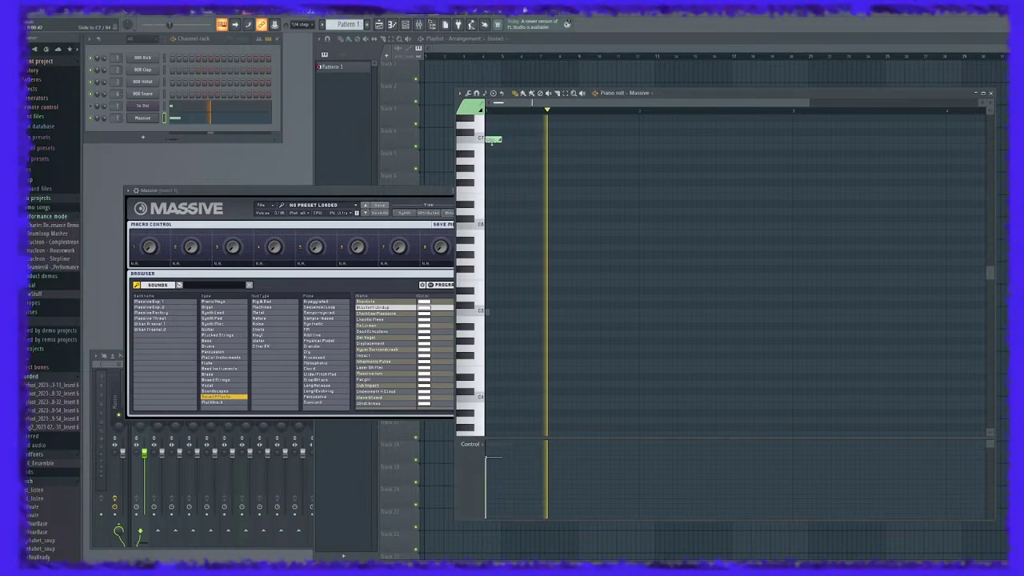
{"action": "right_click", "coordinate": [494, 140]}
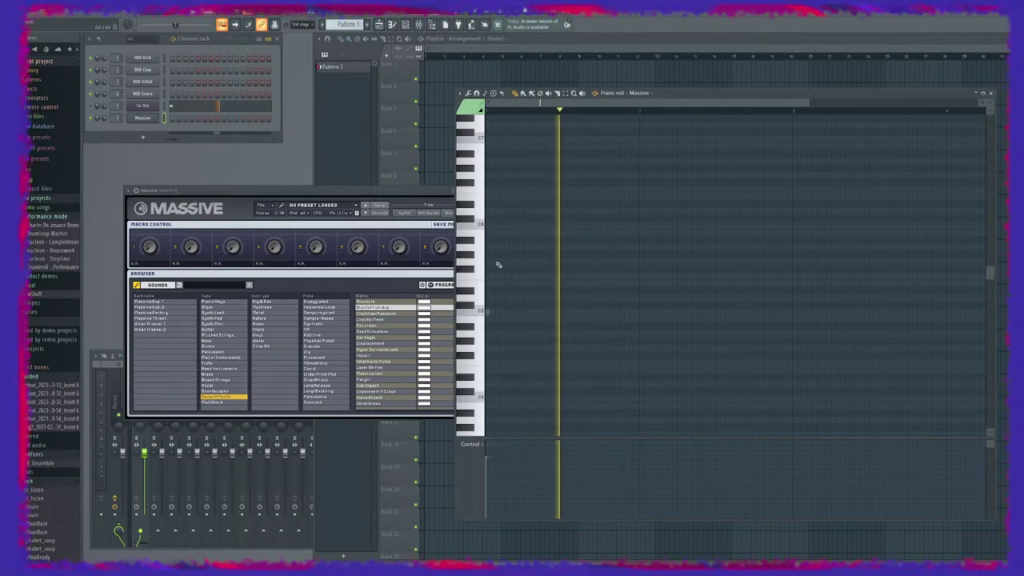
{"action": "left_click", "coordinate": [492, 312]}
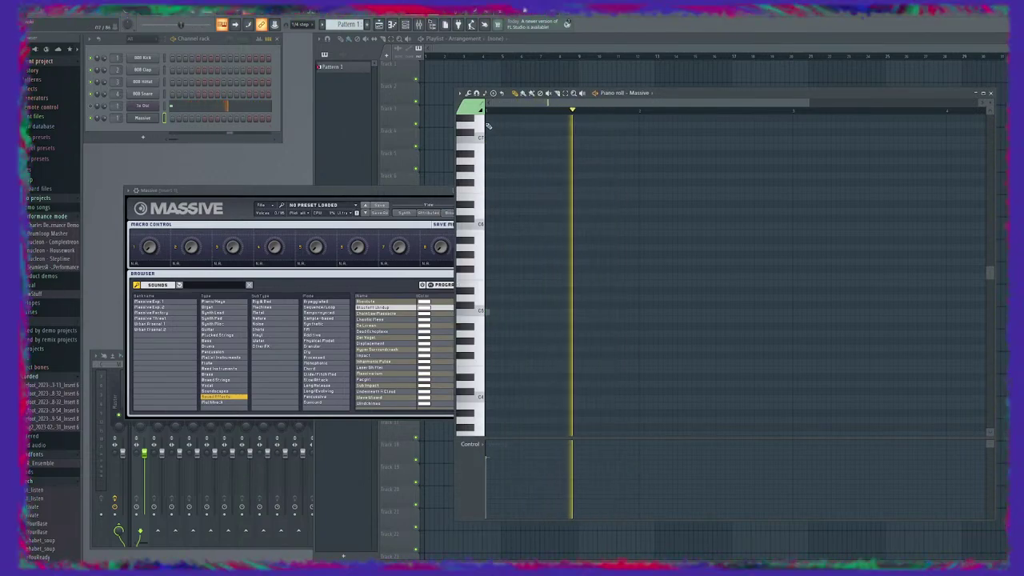
{"action": "left_click", "coordinate": [489, 312]}
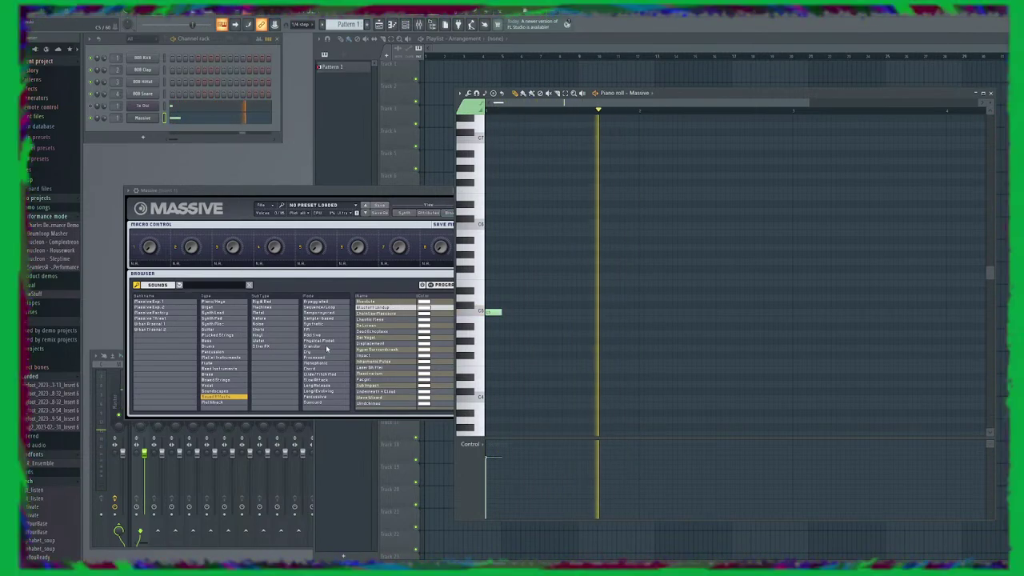
Step: Audition Massive's Sound Effects presets against the looping note, including De Lorean, Der Vogel and Displacement
{"action": "left_click", "coordinate": [388, 313]}
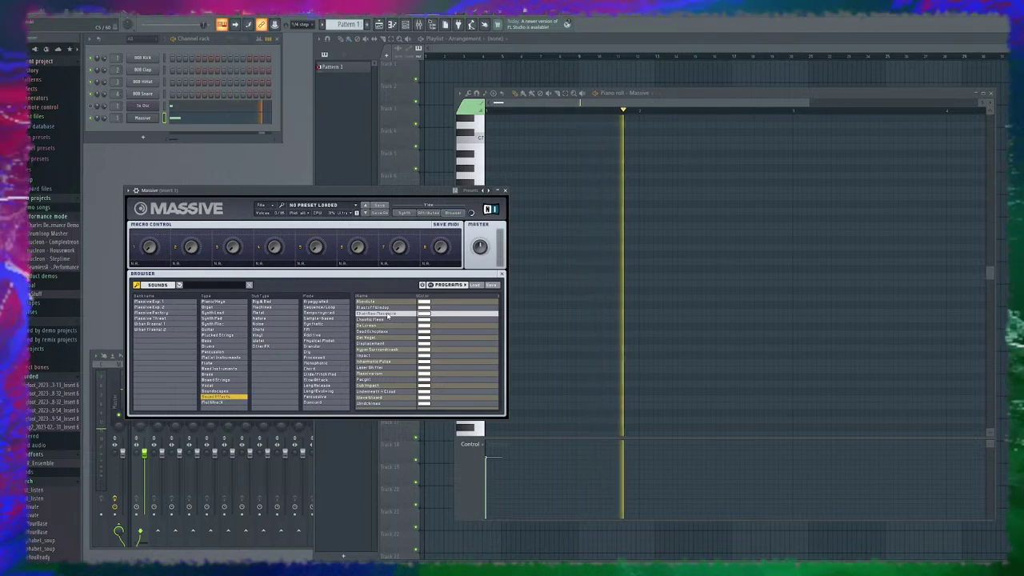
{"action": "left_click", "coordinate": [385, 326]}
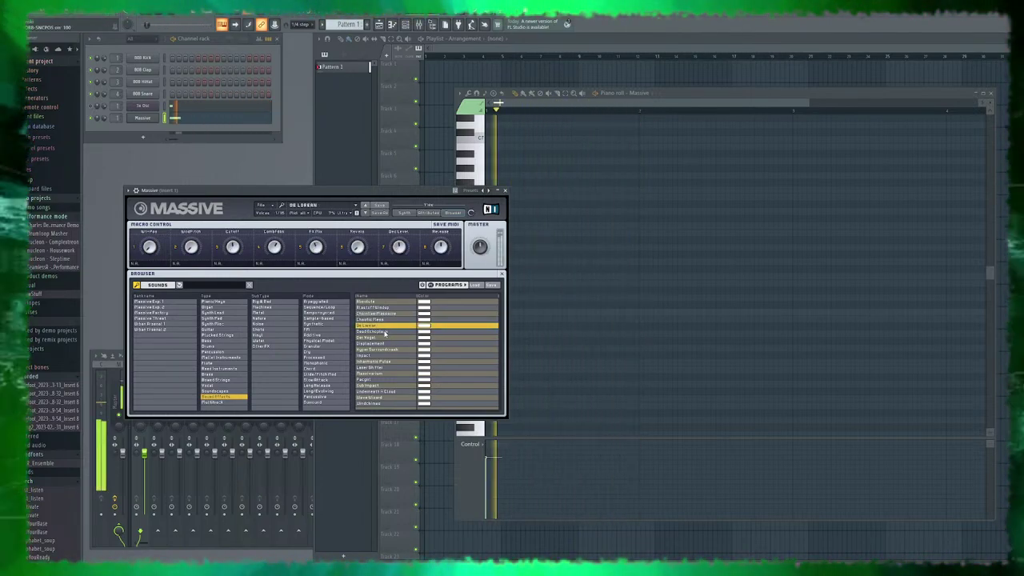
{"action": "left_click", "coordinate": [386, 332]}
{"action": "left_click", "coordinate": [385, 337]}
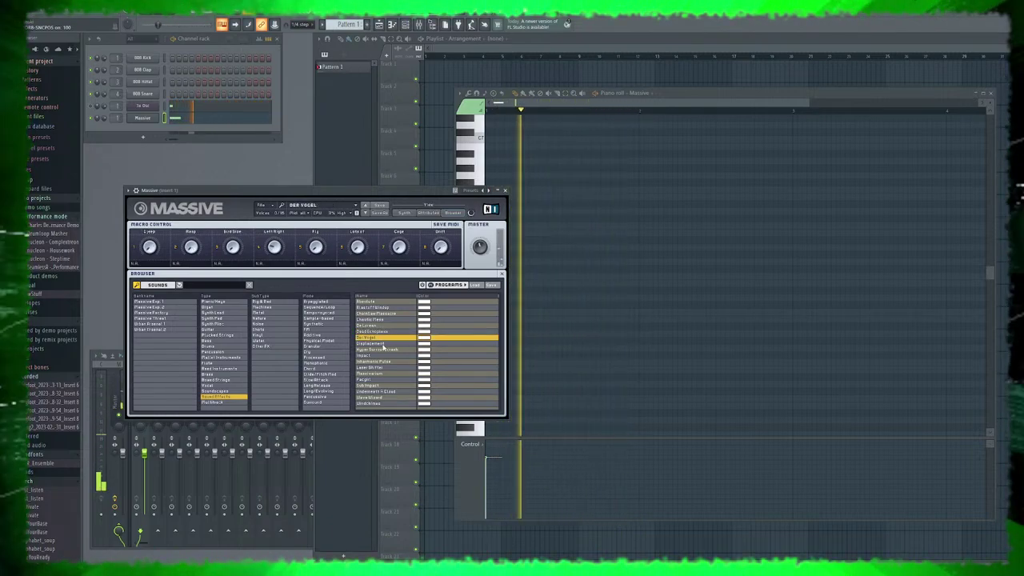
{"action": "left_click", "coordinate": [384, 343]}
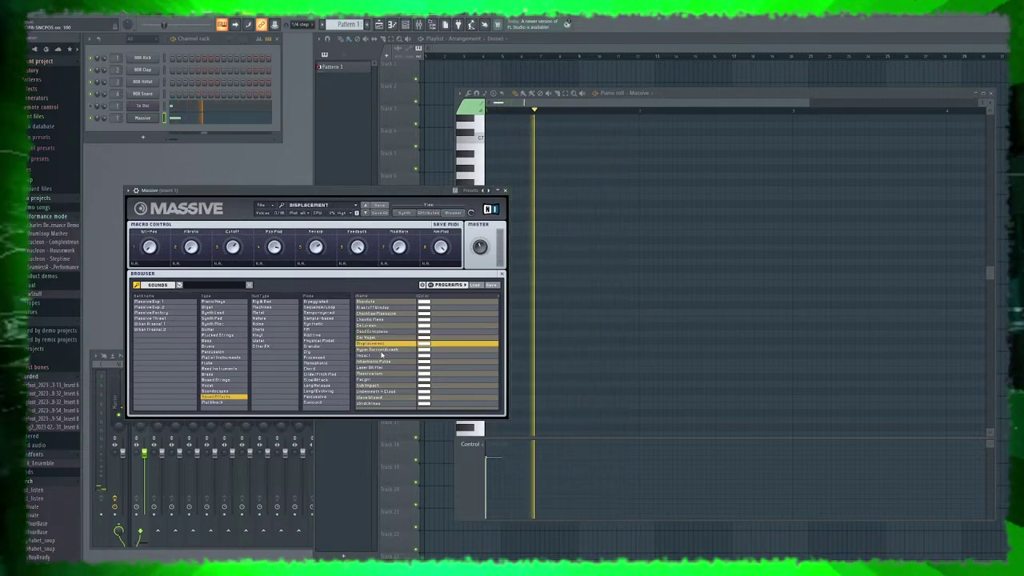
{"action": "left_click", "coordinate": [381, 350]}
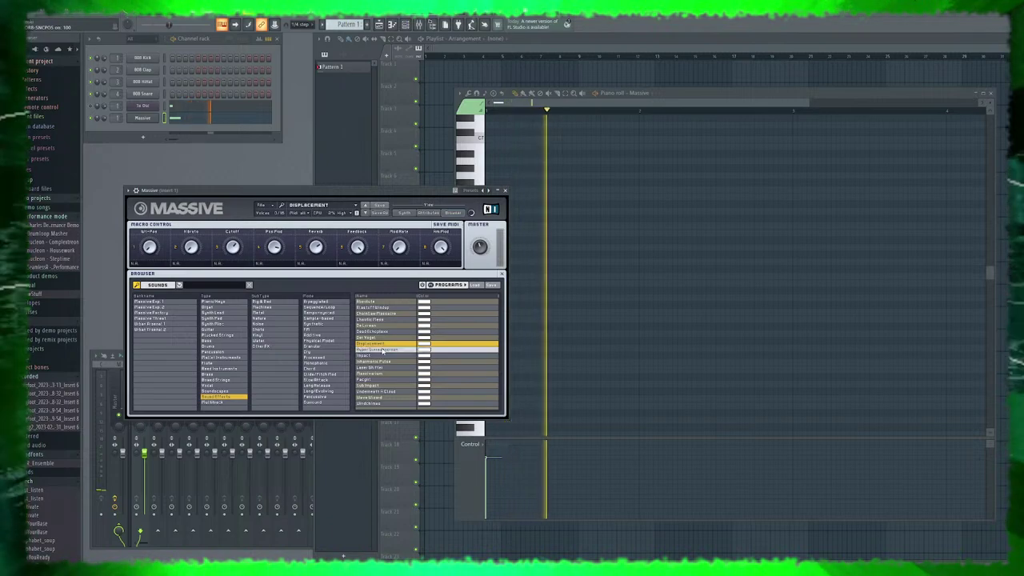
Step: Audition further Sound Effects presets from Impact through Massivarium and beyond, and return to Sub Impact
{"action": "left_click", "coordinate": [379, 356]}
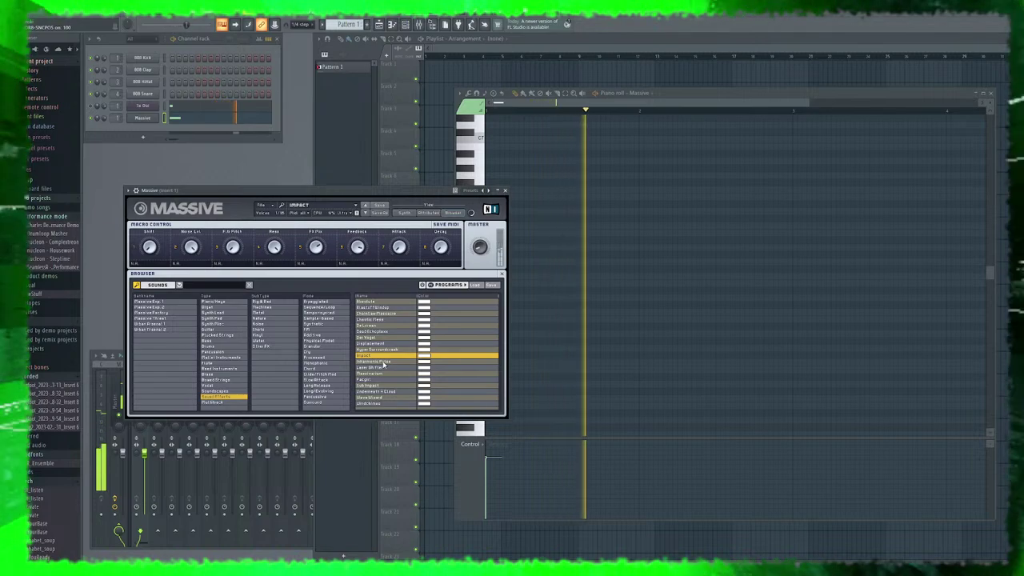
{"action": "left_click", "coordinate": [383, 362]}
{"action": "left_click", "coordinate": [383, 368]}
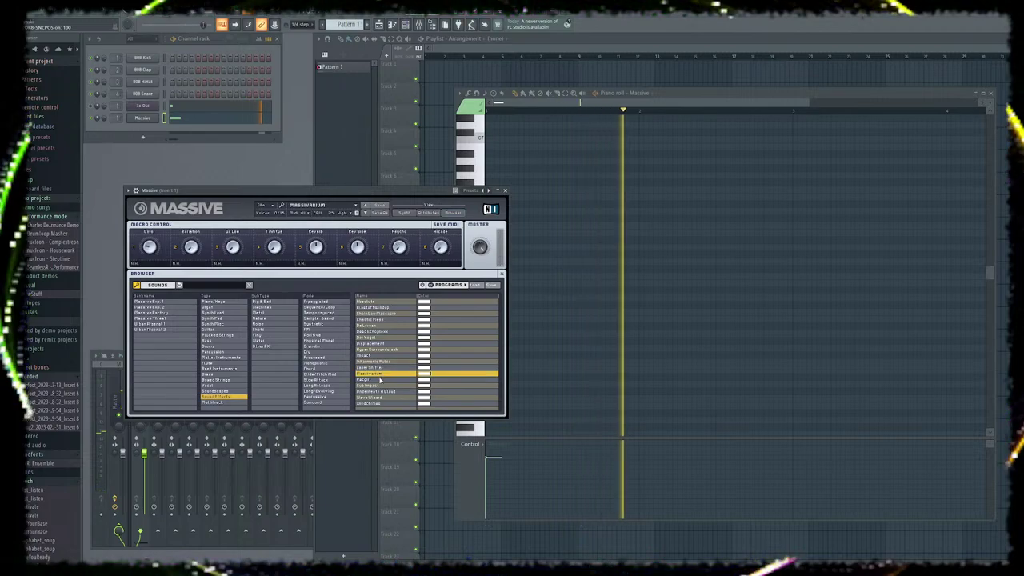
{"action": "left_click", "coordinate": [373, 385]}
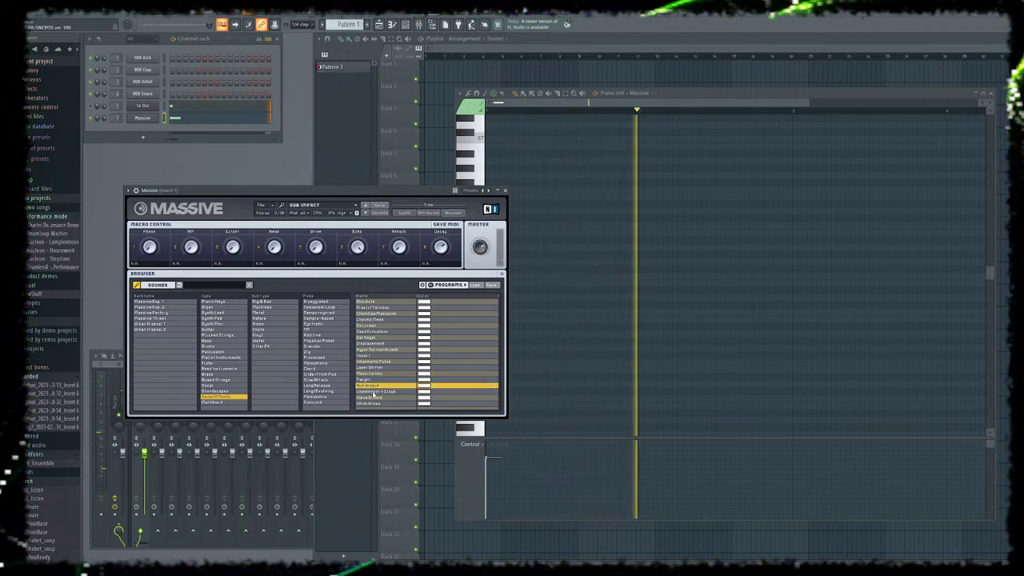
{"action": "left_click", "coordinate": [376, 391]}
{"action": "left_click", "coordinate": [374, 386]}
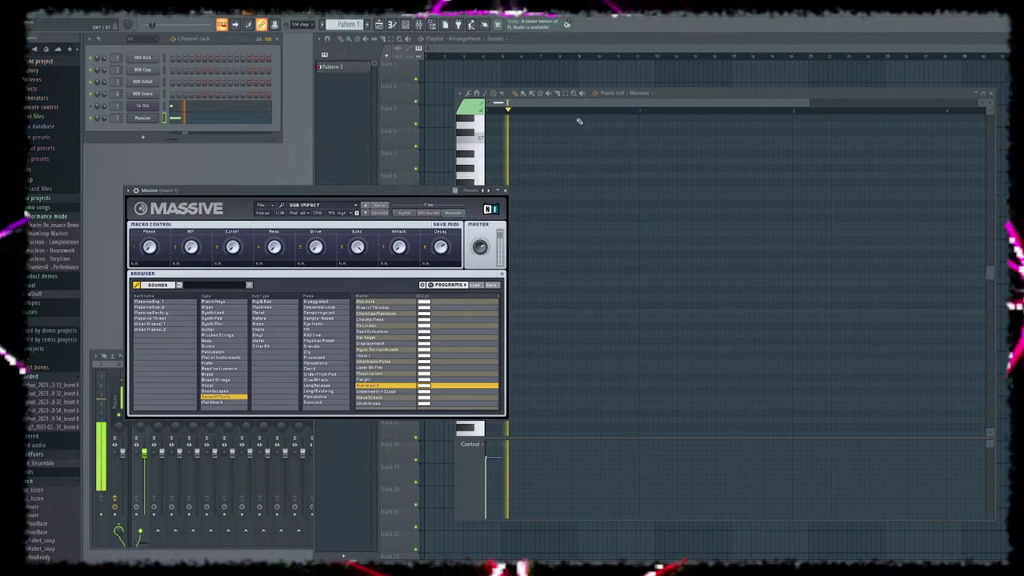
Step: Move Massive's note down to C4 at the pattern's start and shorten it
{"action": "left_click", "coordinate": [492, 312]}
{"action": "left_click", "coordinate": [483, 397]}
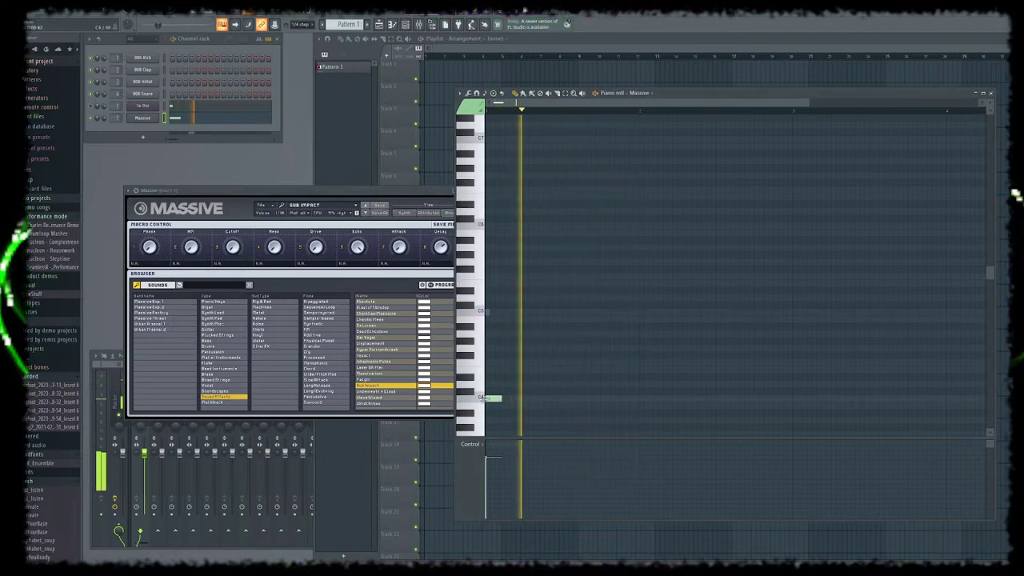
{"action": "scroll", "coordinate": [506, 378], "scroll_direction": "down", "scroll_amount": 5}
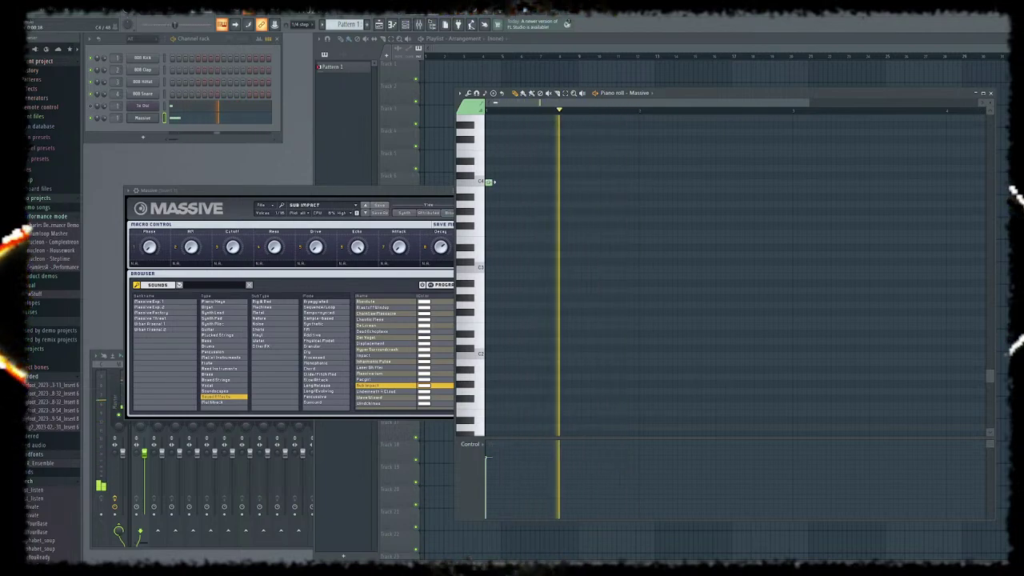
Step: Audition the Underneath A Cloud, Wave Wizard and Windchimes presets with the shortened C4 note
{"action": "left_click", "coordinate": [380, 391]}
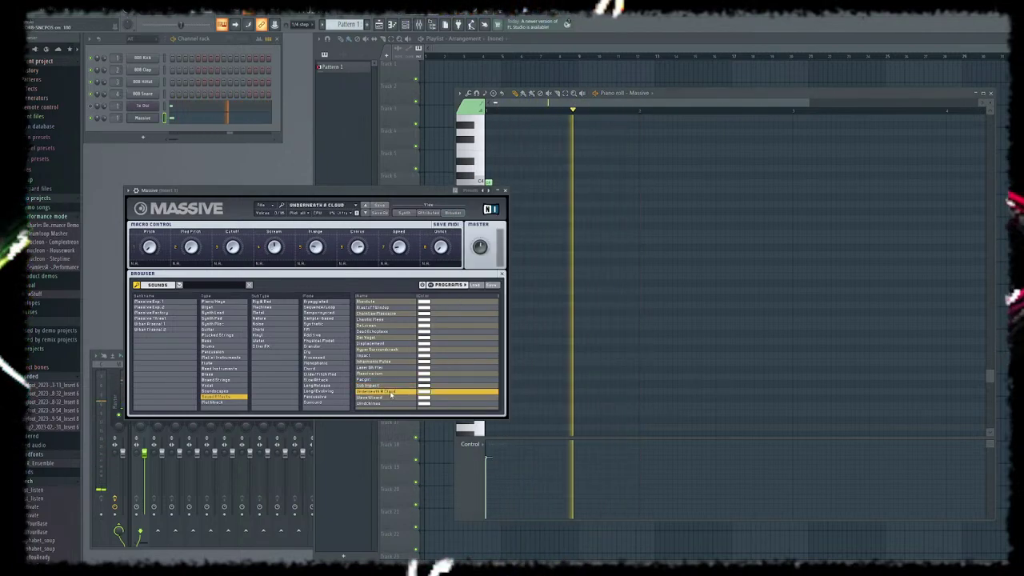
{"action": "left_click", "coordinate": [388, 398]}
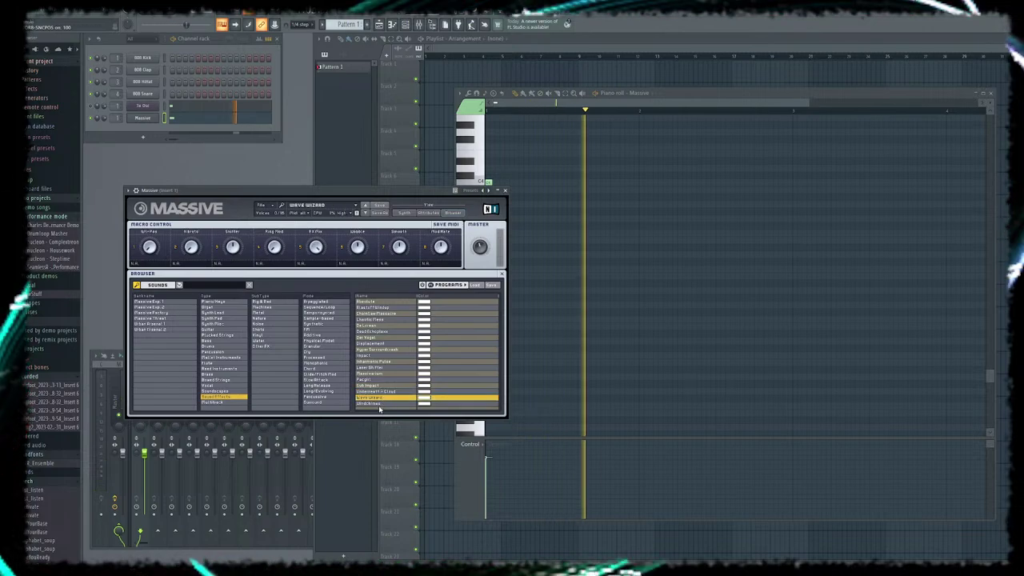
{"action": "left_click", "coordinate": [382, 404]}
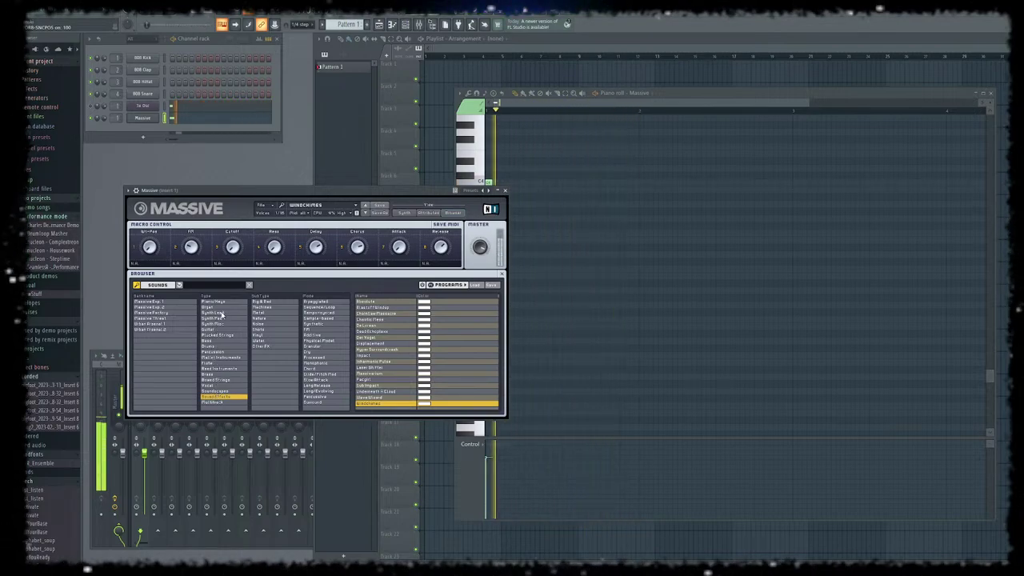
Step: Filter Massive's presets to Synth Lead and Dirty Lead, and audition those from Aggressor and Bite through Buzz Me and the one after it
{"action": "left_click", "coordinate": [222, 313]}
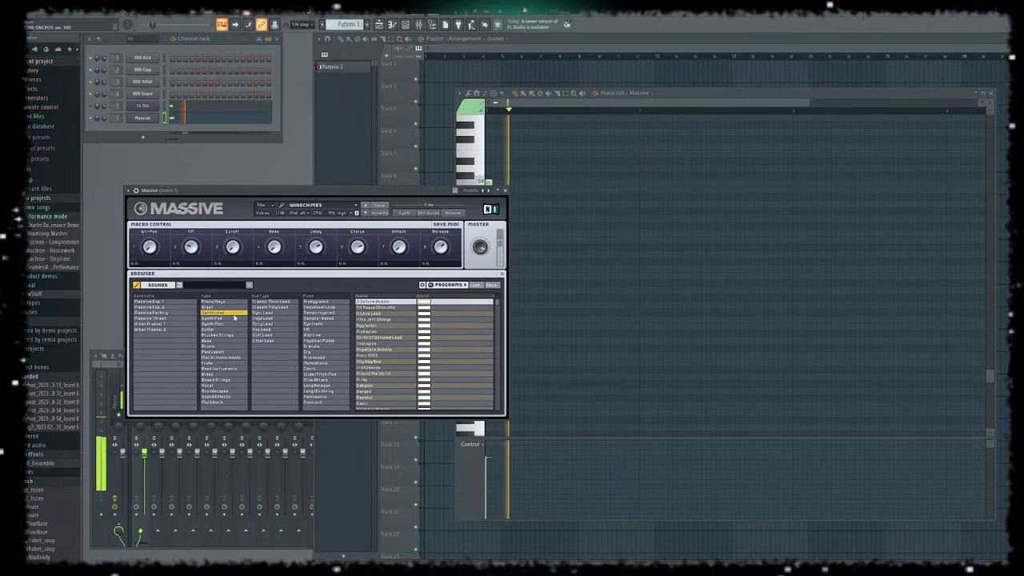
{"action": "left_click", "coordinate": [264, 323]}
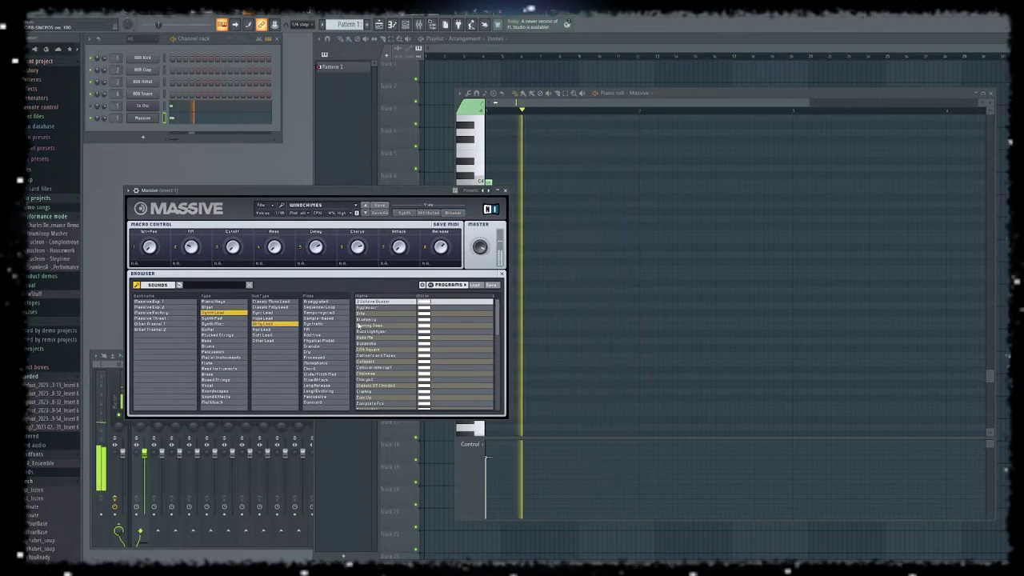
{"action": "left_click", "coordinate": [367, 308]}
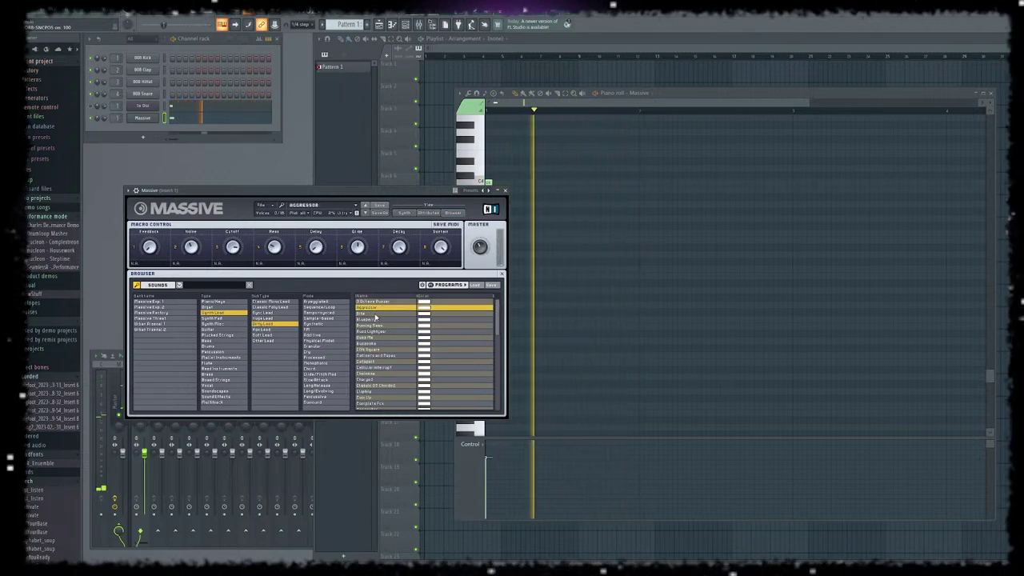
{"action": "left_click", "coordinate": [374, 314]}
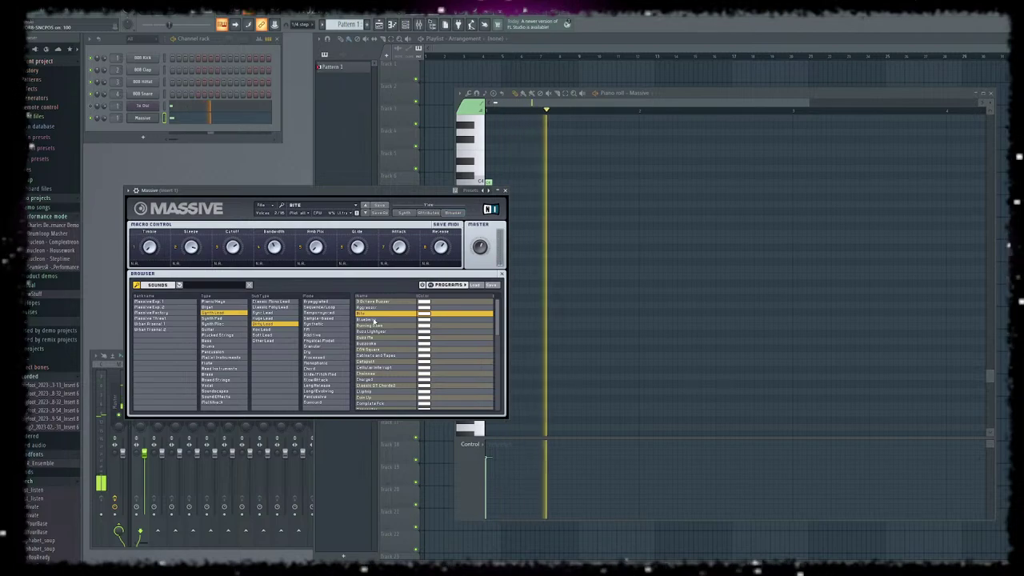
{"action": "left_click", "coordinate": [374, 320]}
{"action": "left_click", "coordinate": [380, 325]}
{"action": "left_click", "coordinate": [377, 331]}
{"action": "left_click", "coordinate": [373, 338]}
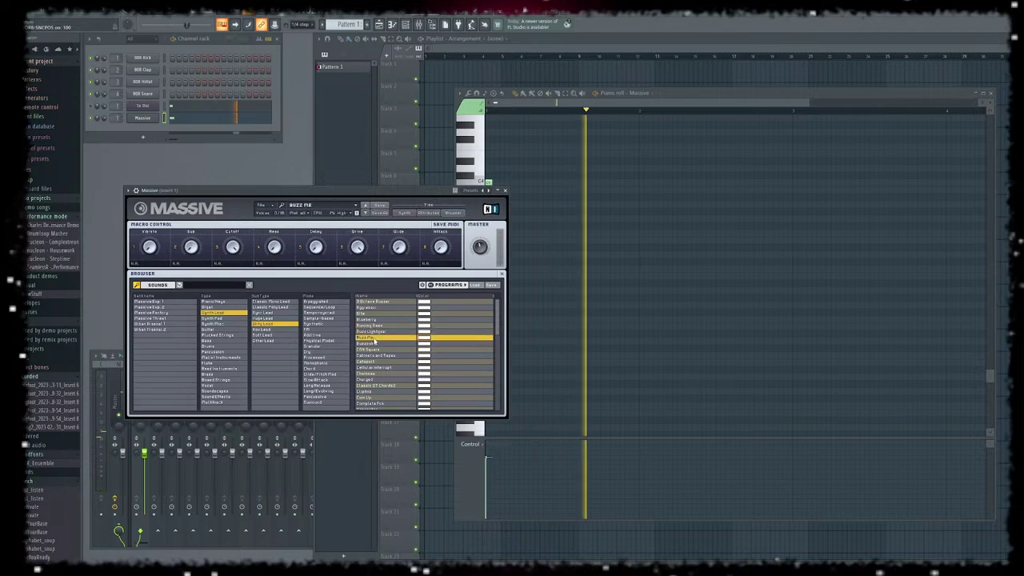
{"action": "left_click", "coordinate": [377, 344]}
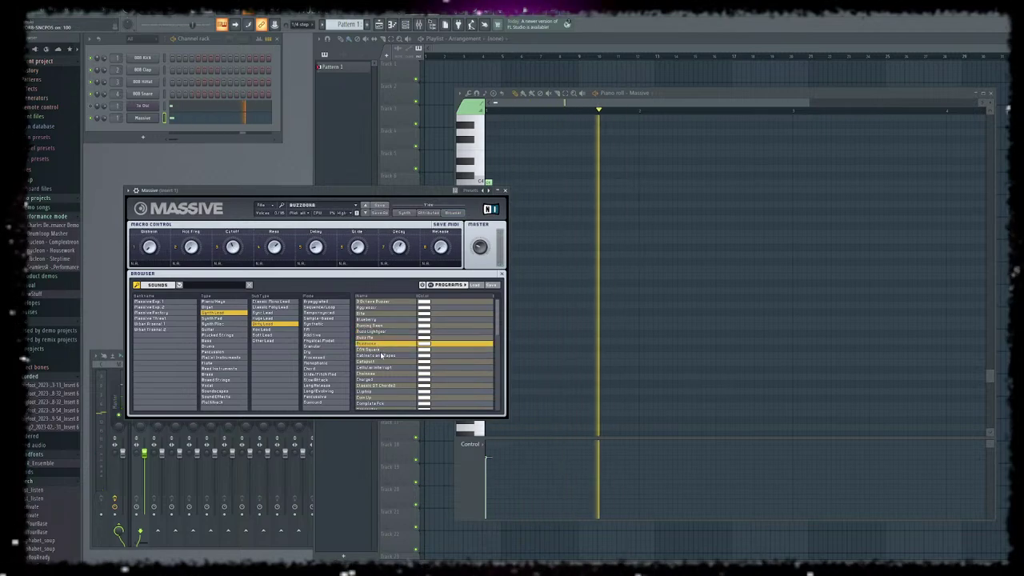
Step: Audition the Dirty Lead presets from C64 Square and Cabinets and Tapes through Catapult, Cellular Interrupt, Chainsaw and Charged to the one below it
{"action": "left_click", "coordinate": [382, 349]}
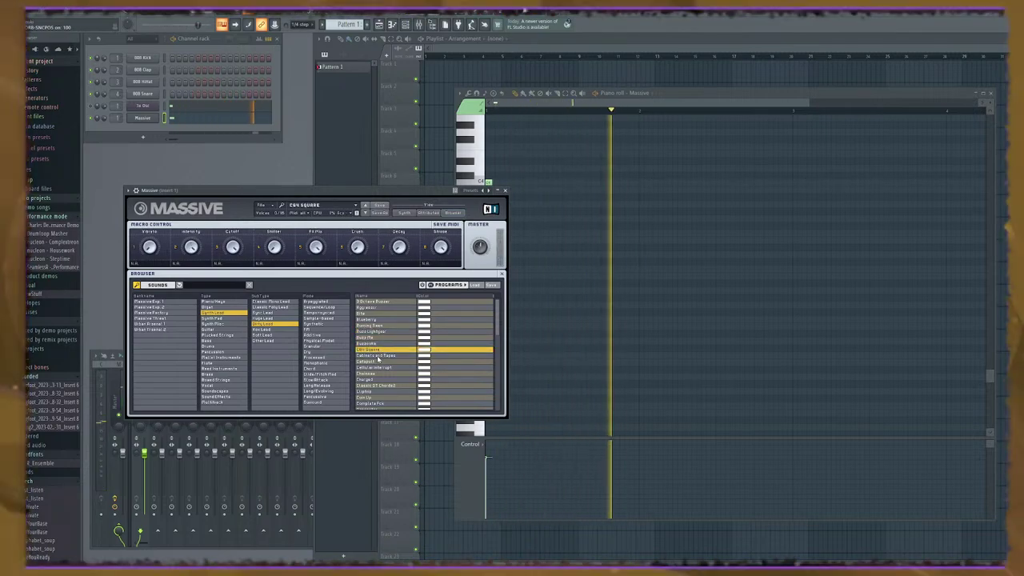
{"action": "left_click", "coordinate": [379, 357]}
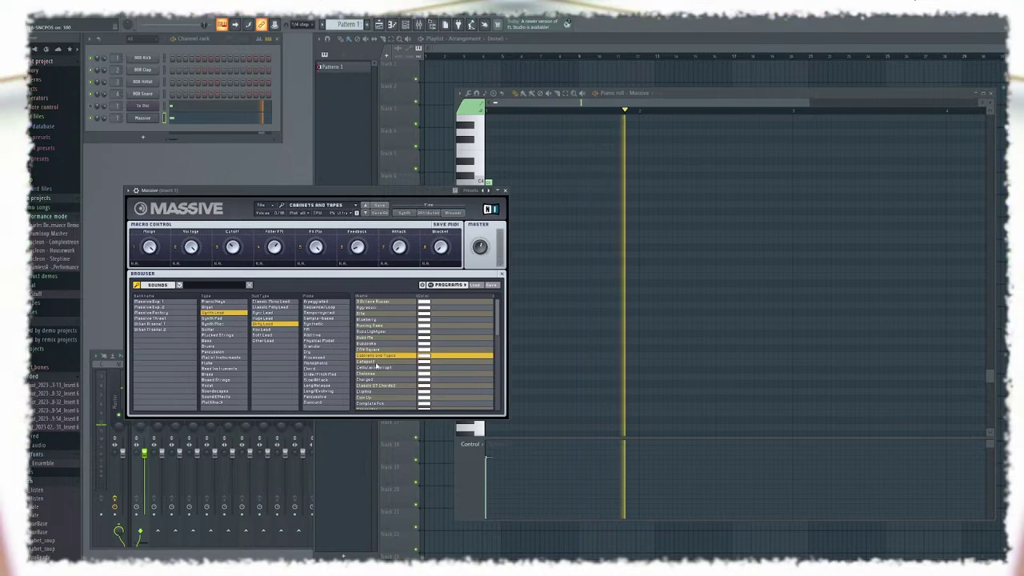
{"action": "left_click", "coordinate": [377, 362]}
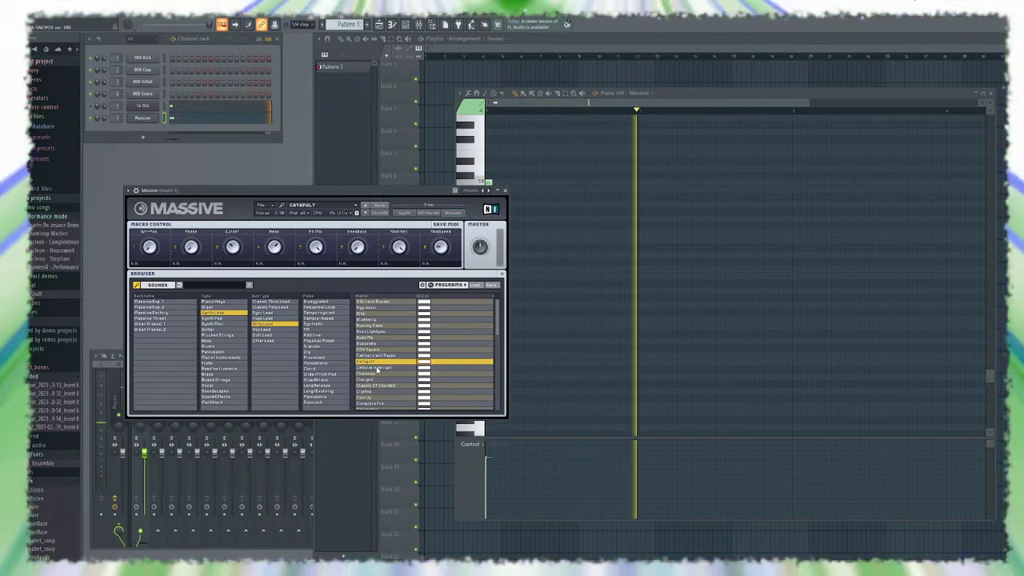
{"action": "left_click", "coordinate": [377, 367]}
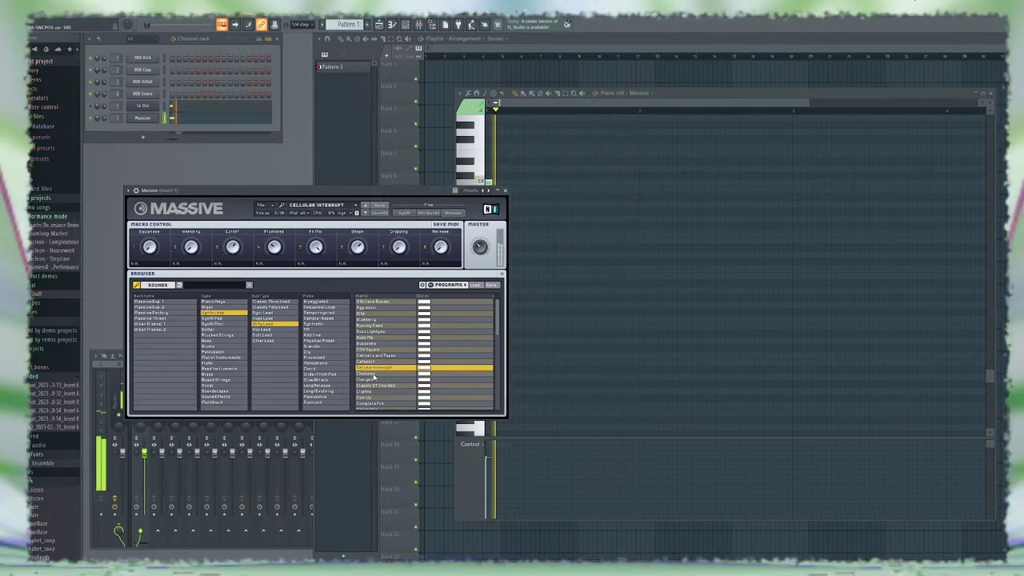
{"action": "left_click", "coordinate": [373, 375]}
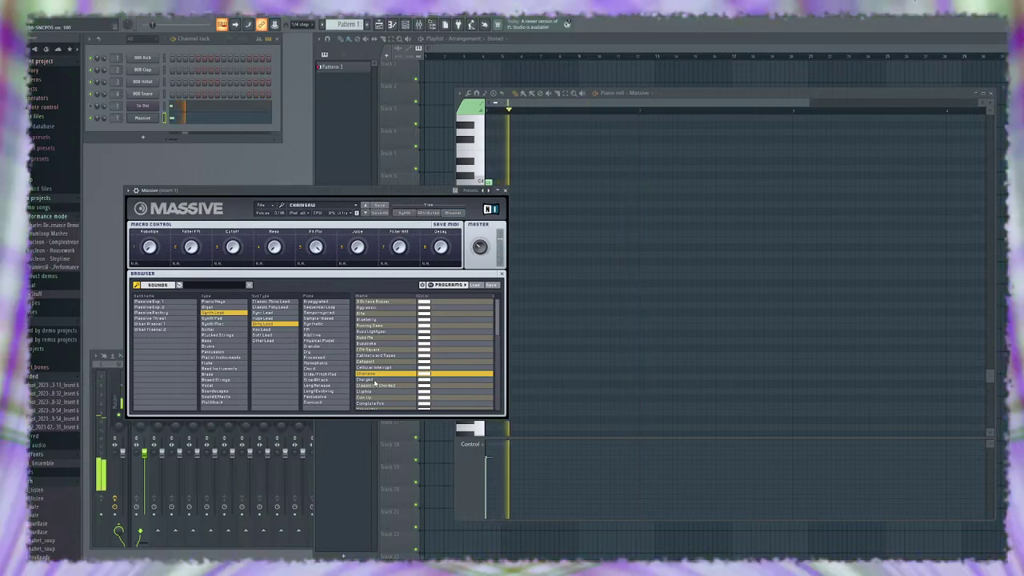
{"action": "left_click", "coordinate": [374, 380]}
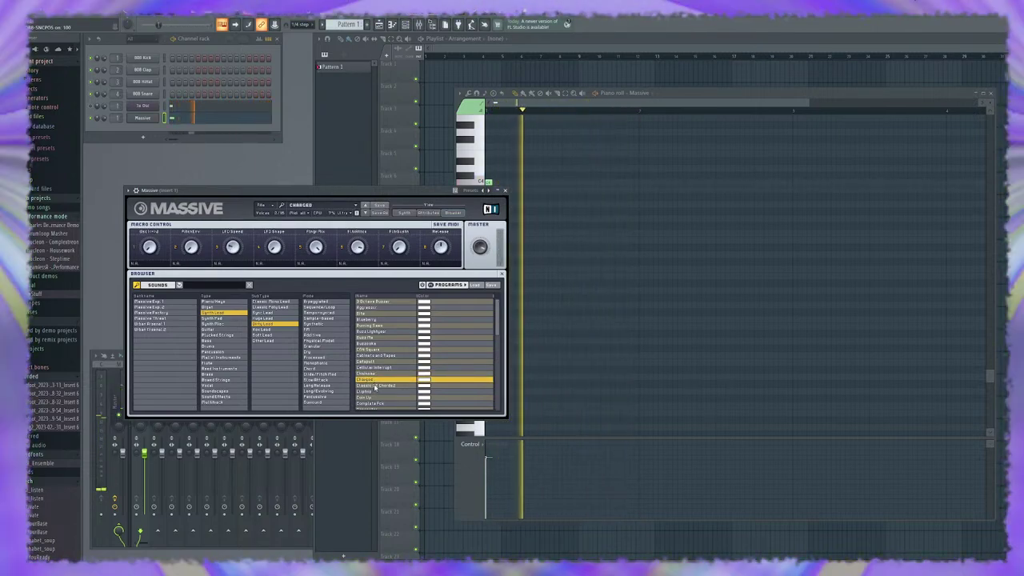
{"action": "left_click", "coordinate": [375, 386]}
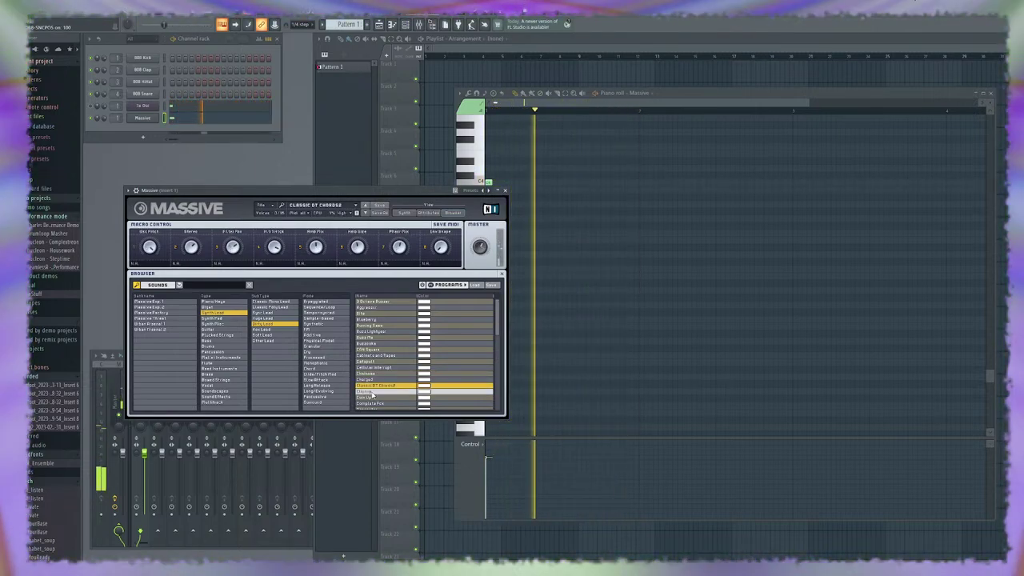
Step: Audition further Dirty Lead presets including Dancester, and load Destroyer of Worlds to play with the looping note
{"action": "left_click", "coordinate": [372, 392]}
{"action": "left_click", "coordinate": [372, 398]}
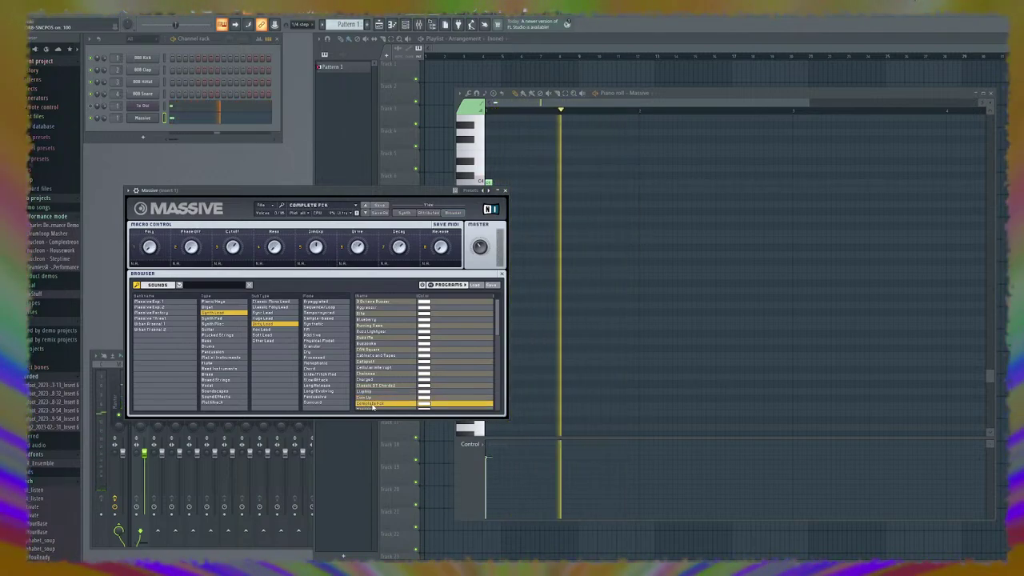
{"action": "left_click", "coordinate": [371, 404]}
{"action": "scroll", "coordinate": [376, 384], "scroll_direction": "down", "scroll_amount": 2}
{"action": "left_click", "coordinate": [378, 366]}
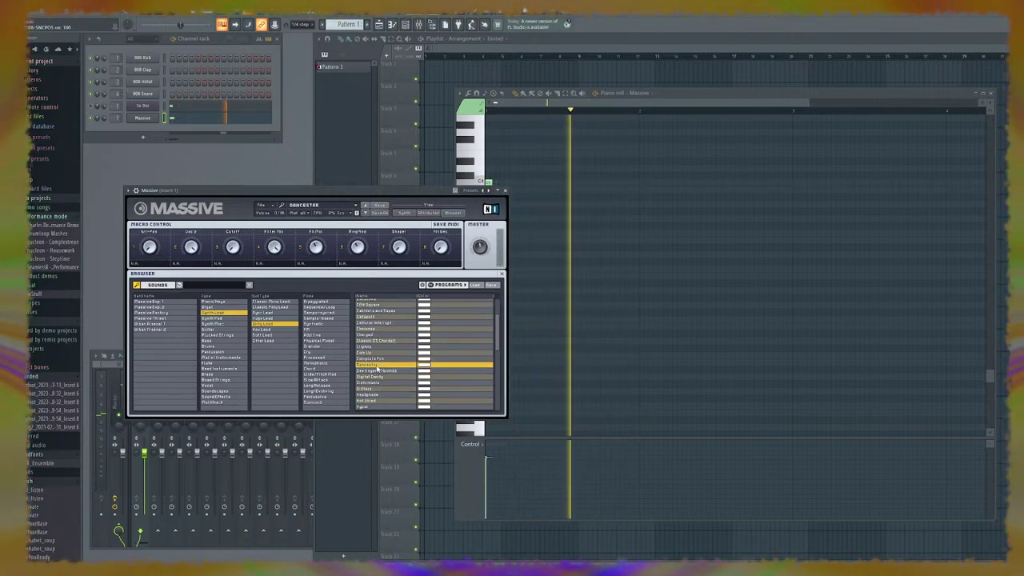
{"action": "left_click", "coordinate": [377, 371]}
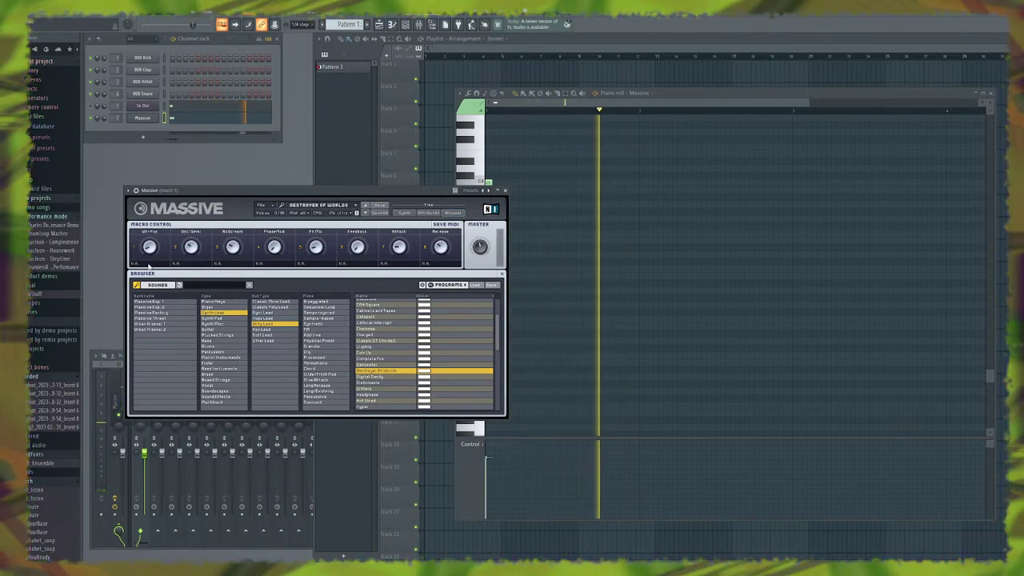
{"action": "key", "text": "space"}
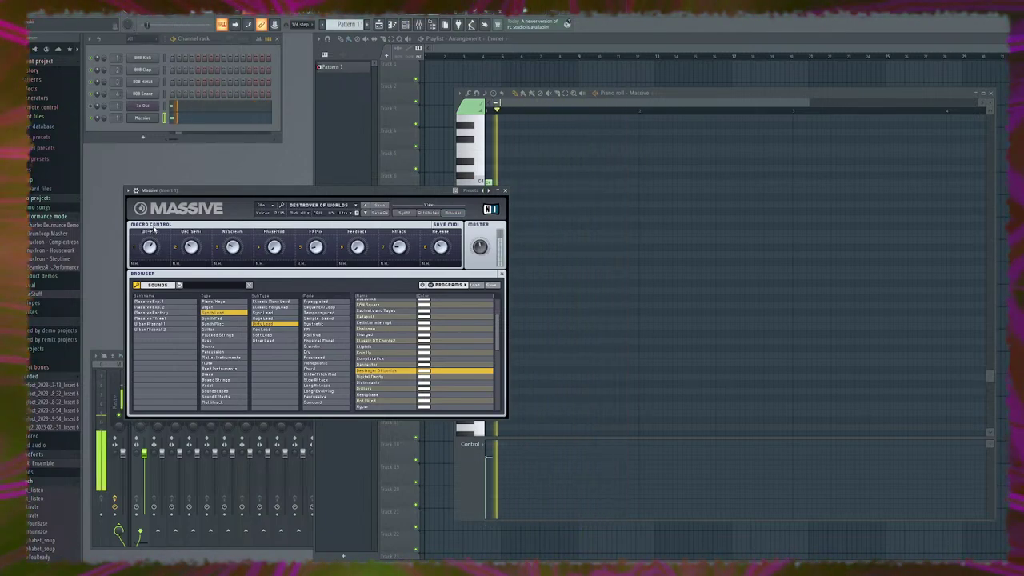
Step: Lengthen Massive's C4 note to about one beat, and stop playback with the synth window reopened
{"action": "left_click", "coordinate": [504, 190]}
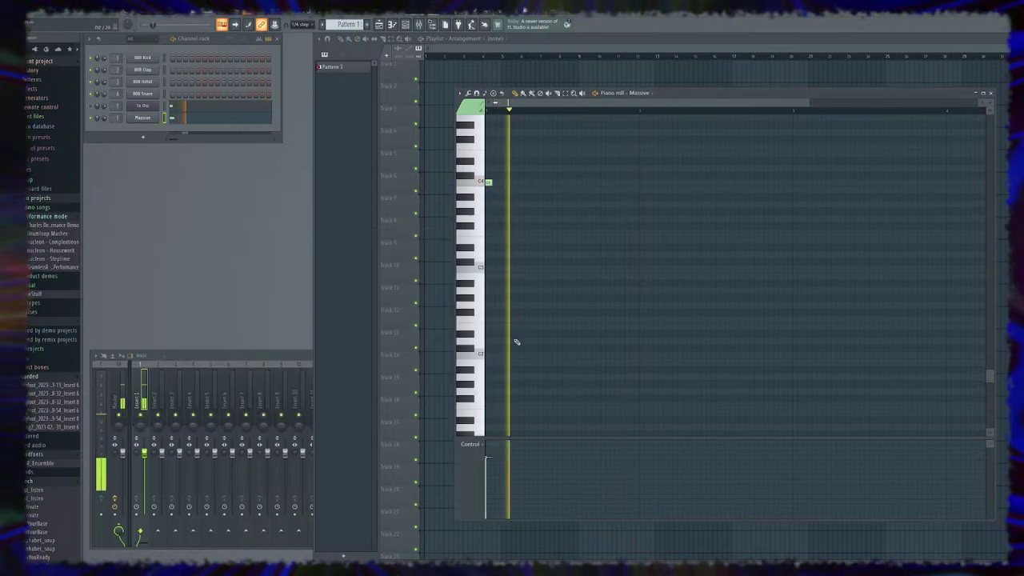
{"action": "left_click_drag", "start_coordinate": [516, 184], "coordinate": [523, 186]}
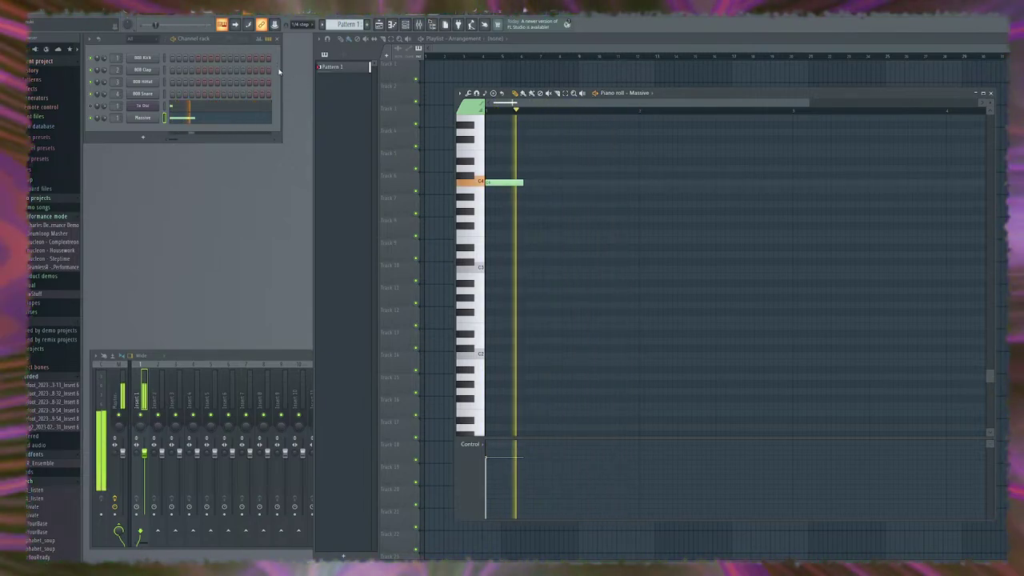
{"action": "left_click", "coordinate": [144, 117]}
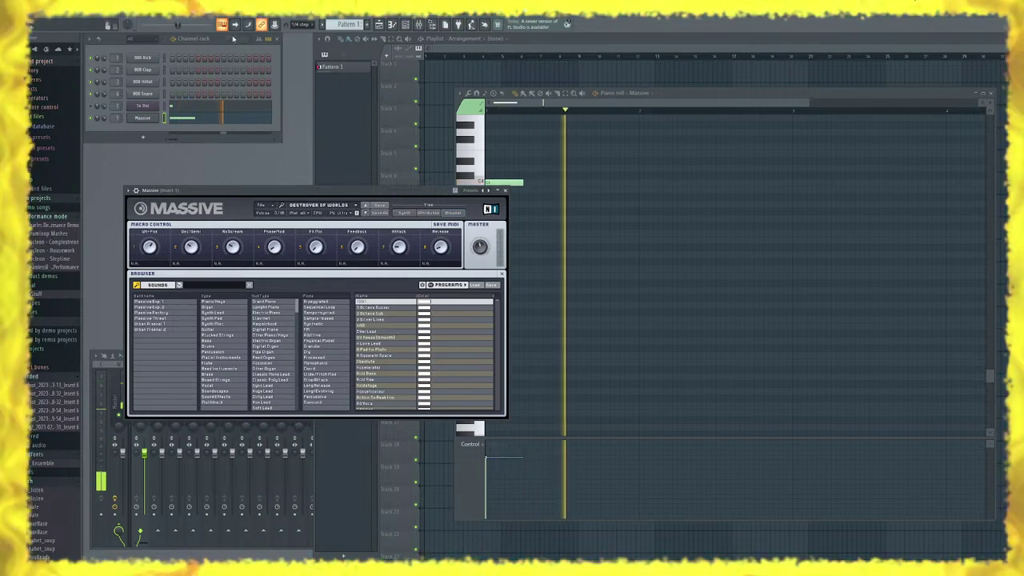
{"action": "key", "text": "space"}
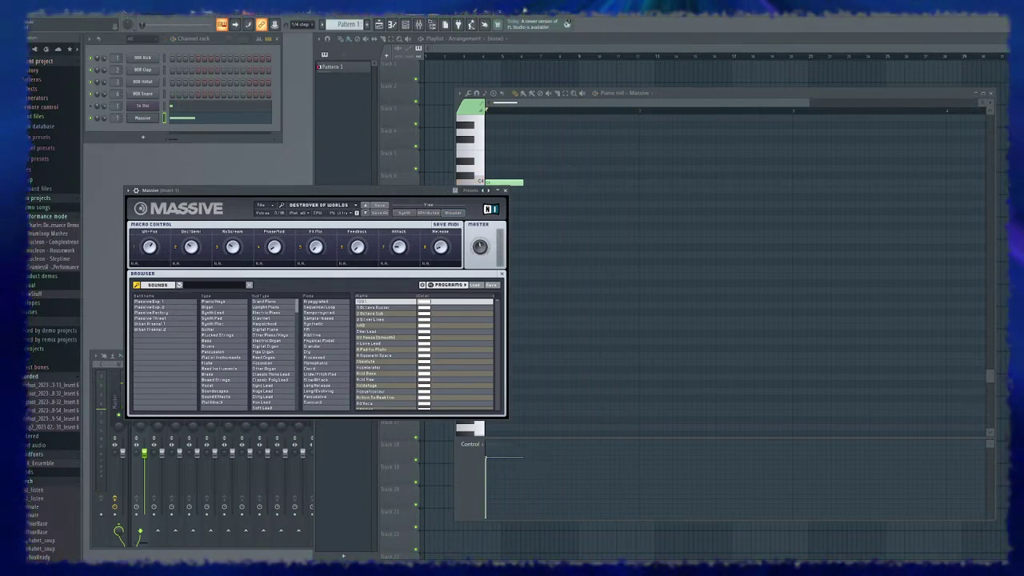
Step: Start a wave file export of the sound and choose the DemonStar\sound_work folder on New Volume (W:) as its destination
{"action": "left_click", "coordinate": [36, 9]}
{"action": "mouse_move", "coordinate": [46, 96]}
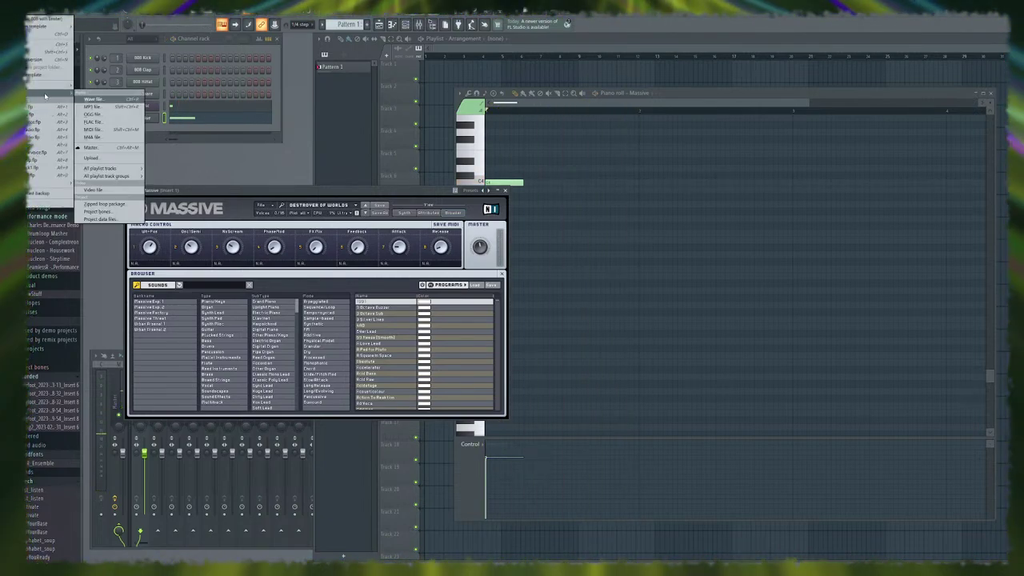
{"action": "left_click", "coordinate": [92, 98]}
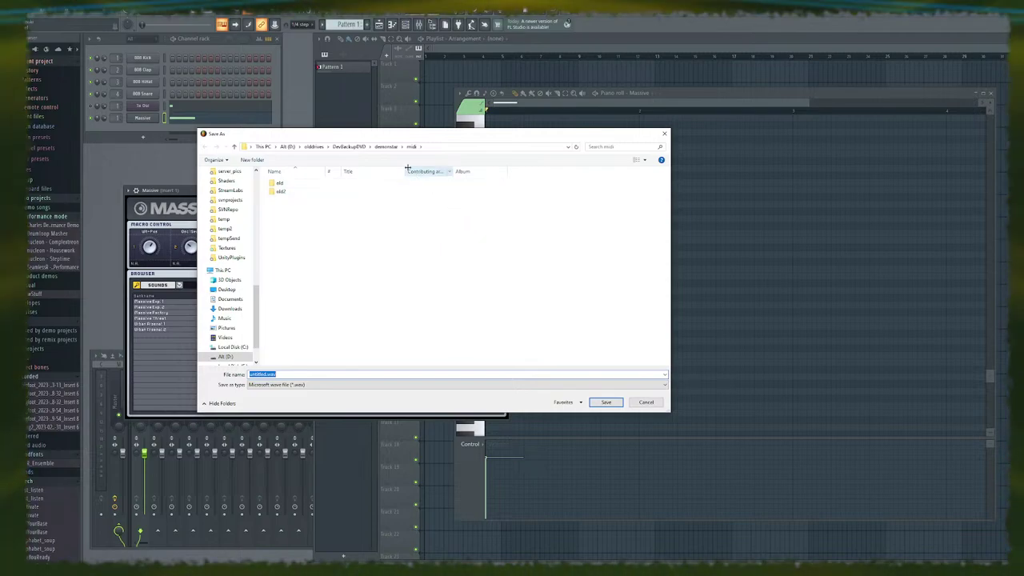
{"action": "left_click", "coordinate": [386, 147]}
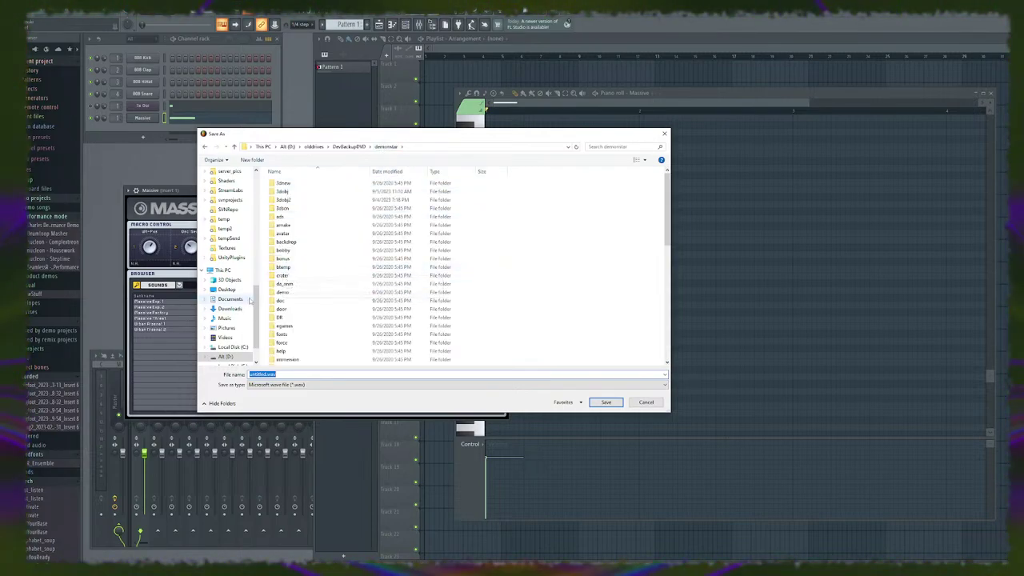
{"action": "scroll", "coordinate": [232, 328], "scroll_direction": "down", "scroll_amount": 2}
{"action": "left_click", "coordinate": [234, 337]}
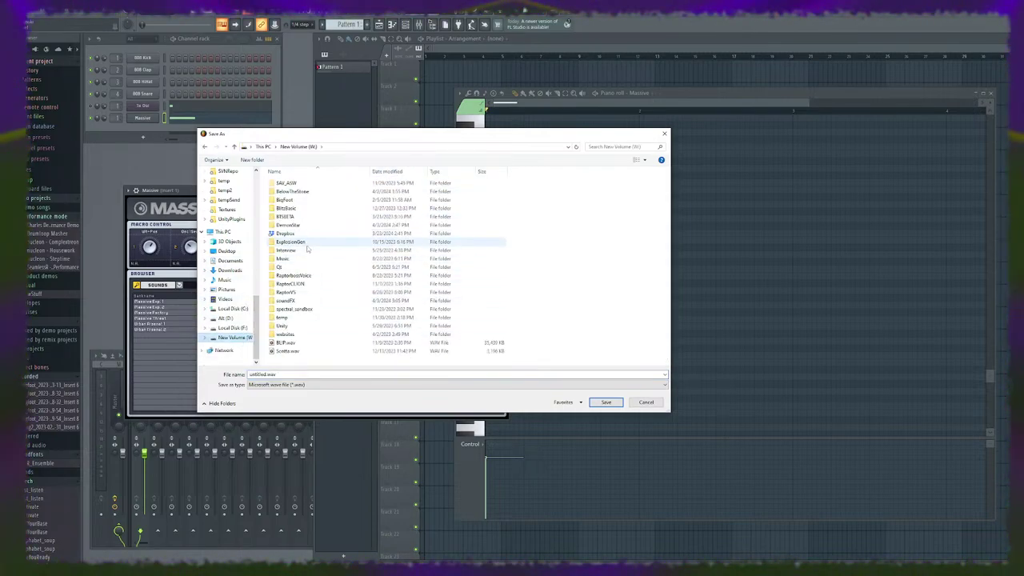
{"action": "double_click", "coordinate": [295, 301]}
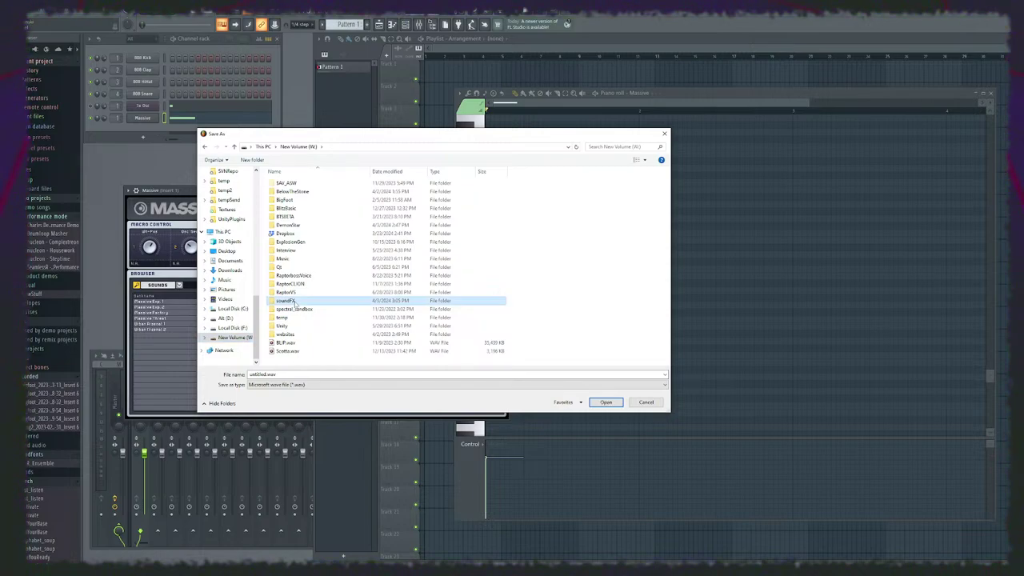
{"action": "left_click", "coordinate": [298, 146]}
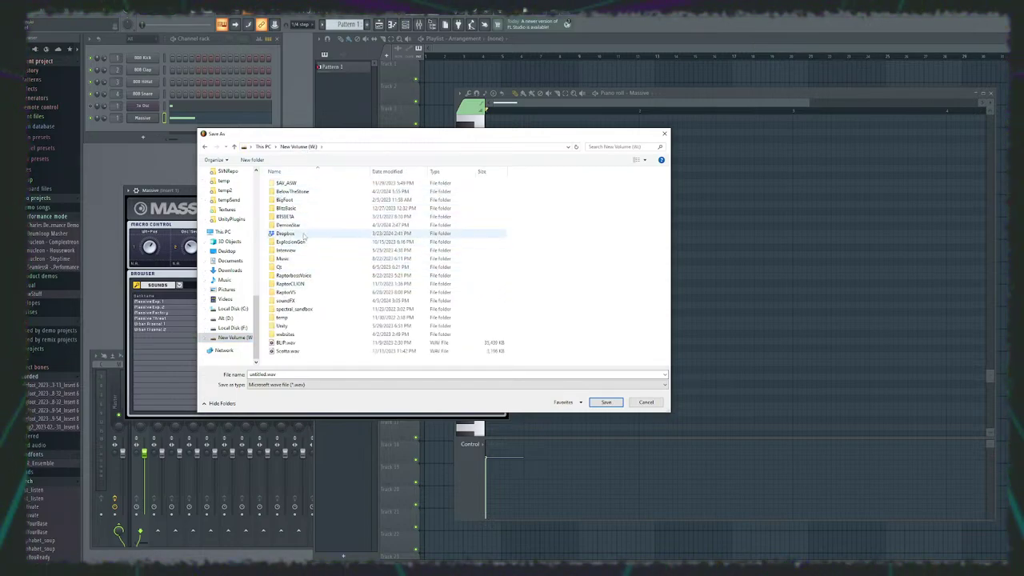
{"action": "double_click", "coordinate": [304, 226]}
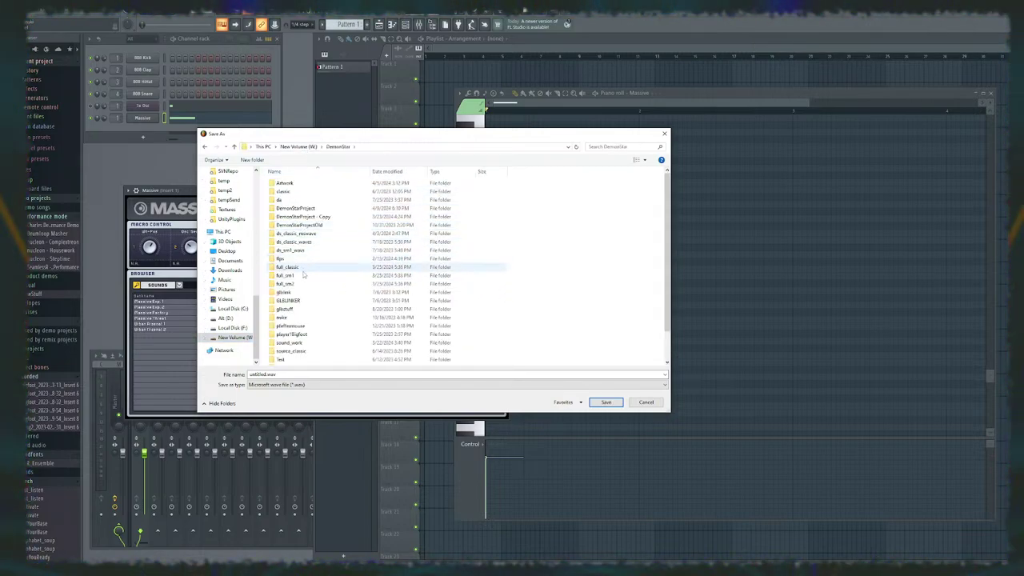
{"action": "double_click", "coordinate": [290, 342]}
Step: Name the export tempmissile.wav and render the pattern
{"action": "left_click", "coordinate": [264, 375]}
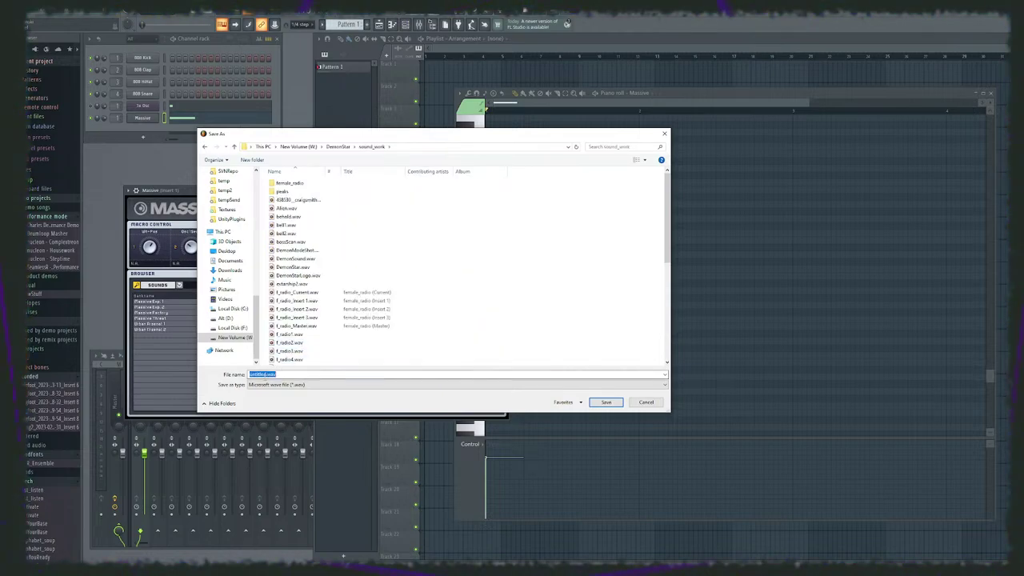
{"action": "double_click", "coordinate": [262, 375]}
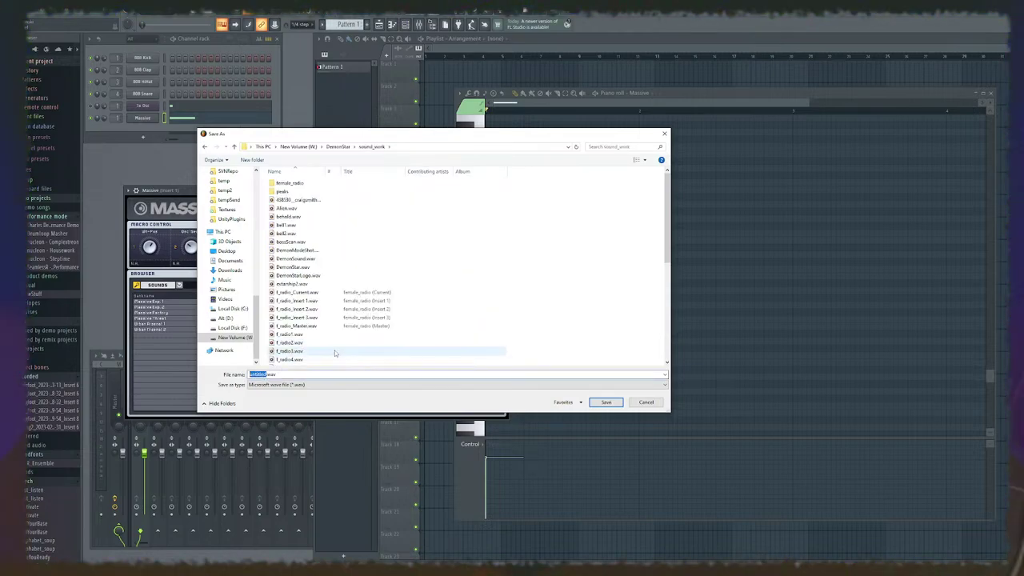
{"action": "type", "text": "temp"}
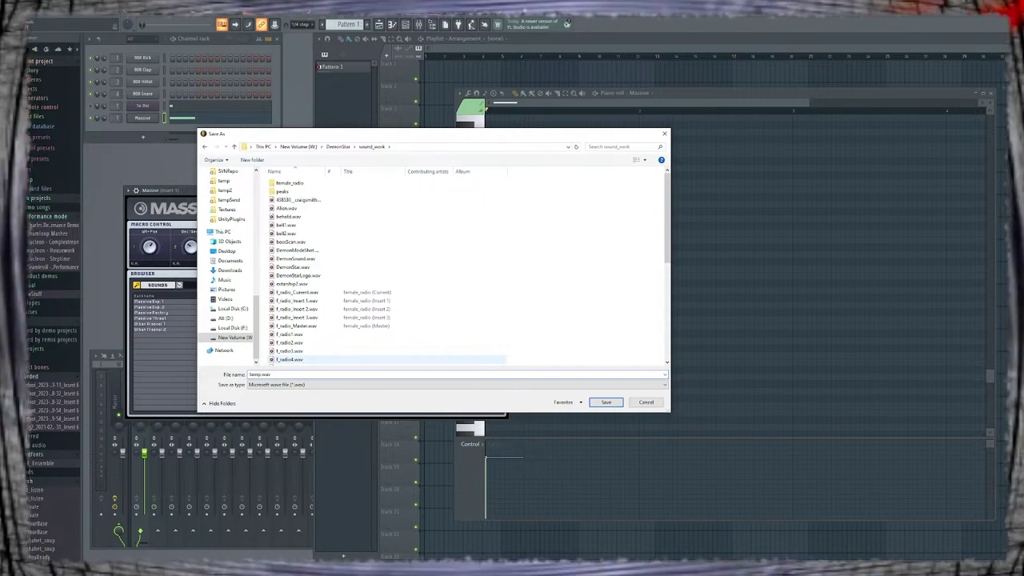
{"action": "type", "text": "missile"}
{"action": "key", "text": "Return"}
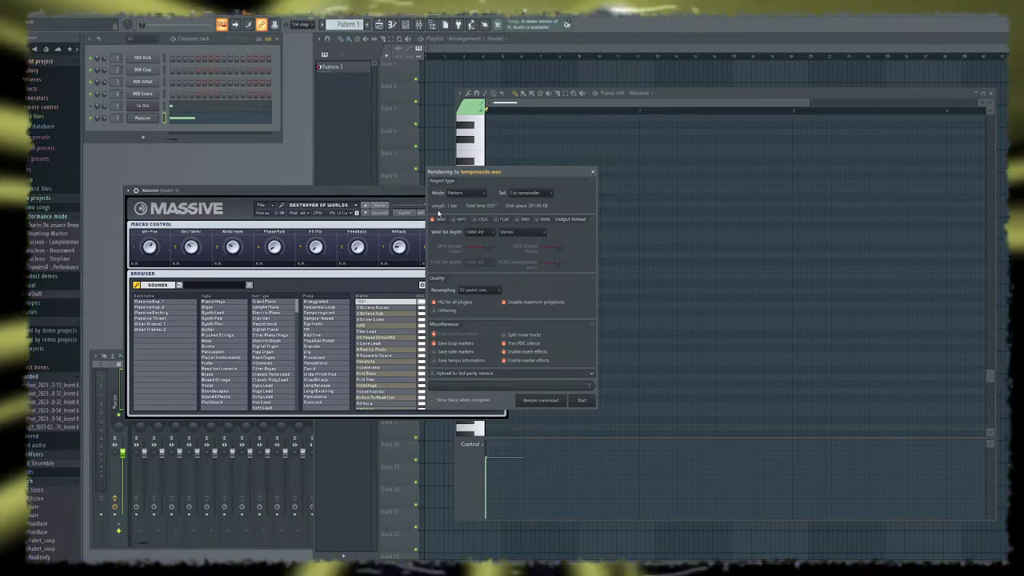
{"action": "left_click", "coordinate": [583, 401]}
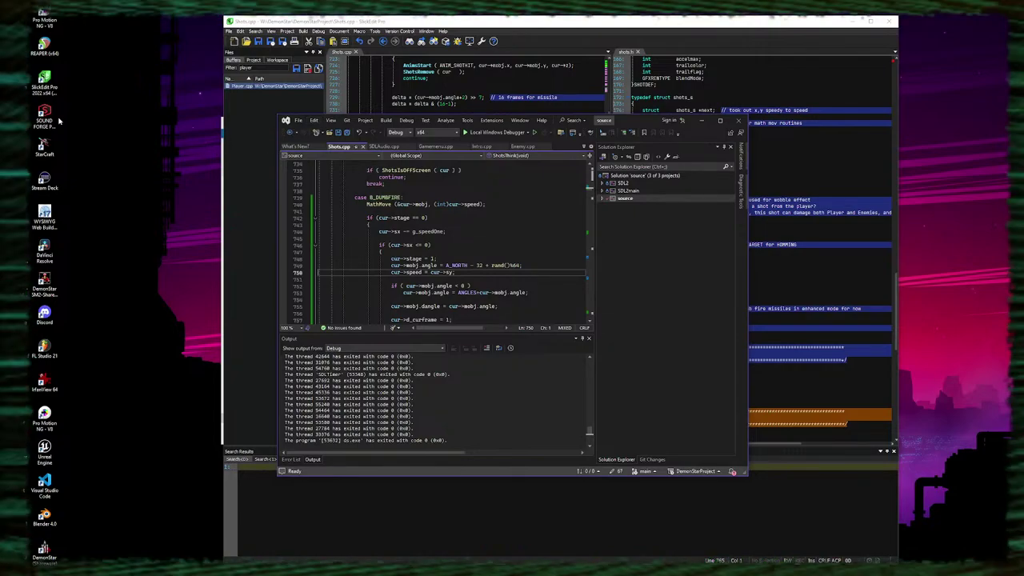
Step: Launch Sound Forge Pro and dismiss its Interactive Tutorials window
{"action": "double_click", "coordinate": [45, 120]}
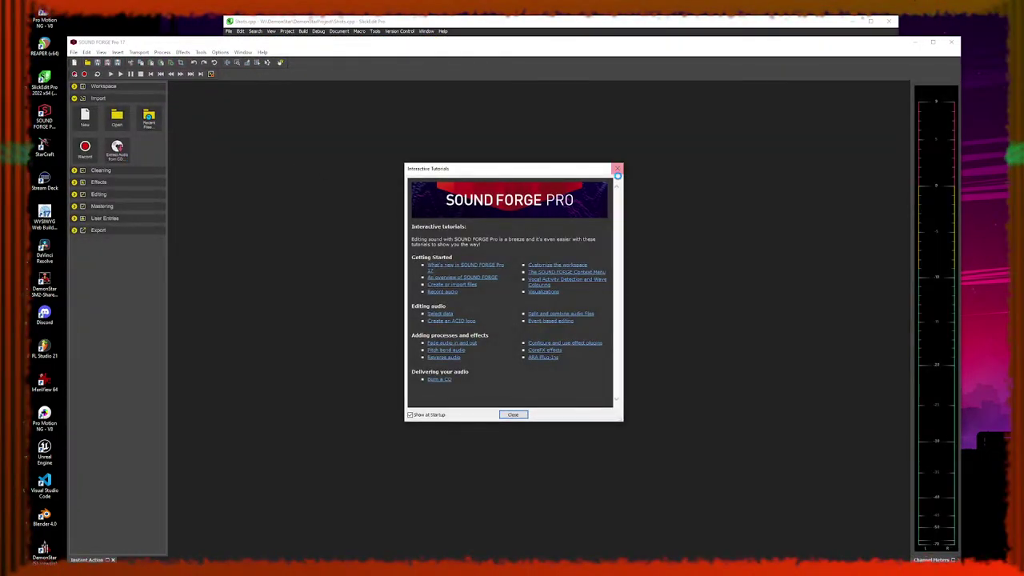
{"action": "left_click", "coordinate": [617, 171]}
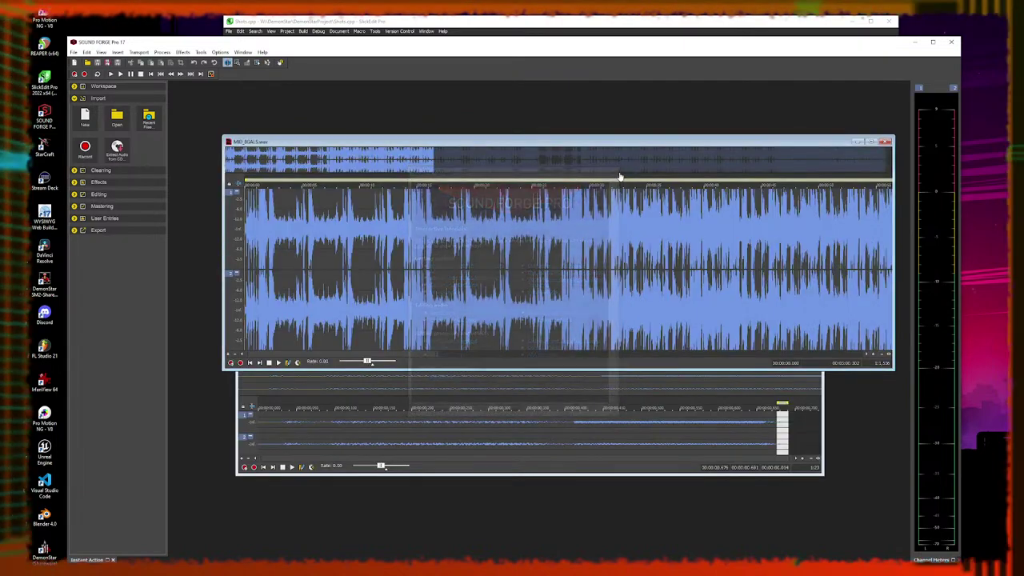
Step: Close the two audio files that are already open, and open tempmissile.wav from the sound_work folder
{"action": "left_click", "coordinate": [886, 142]}
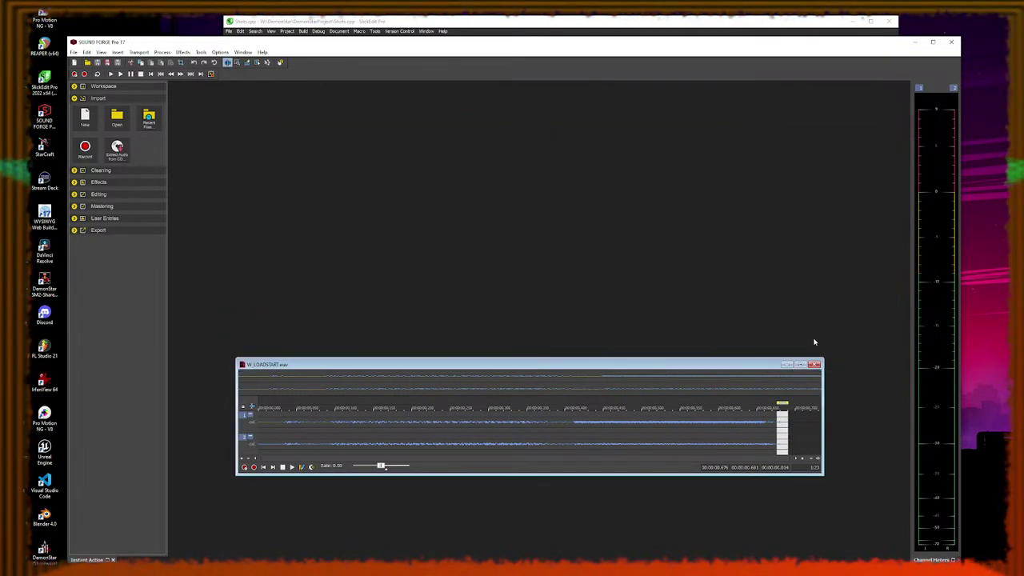
{"action": "left_click", "coordinate": [813, 369]}
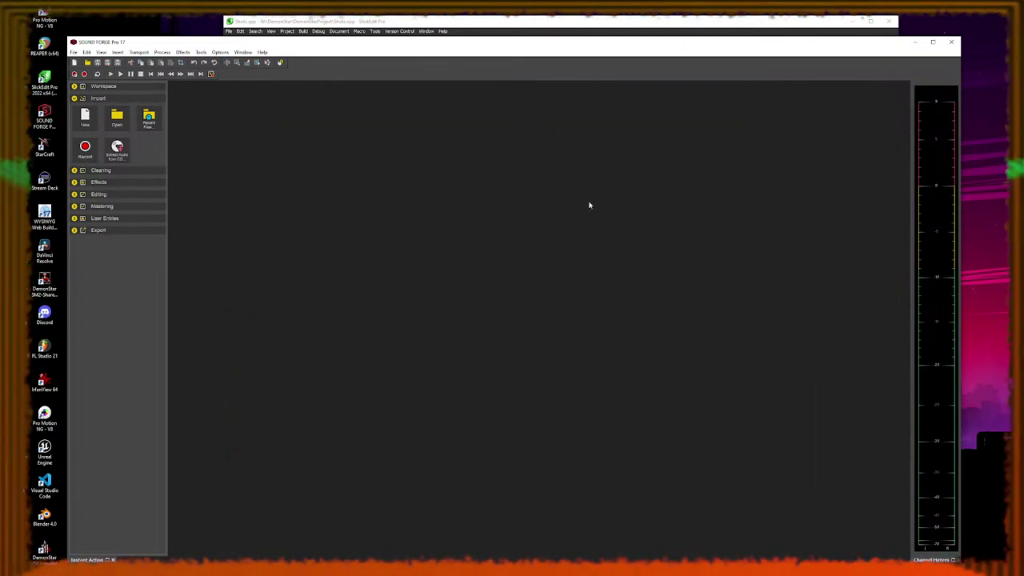
{"action": "left_click", "coordinate": [74, 53]}
{"action": "left_click", "coordinate": [84, 69]}
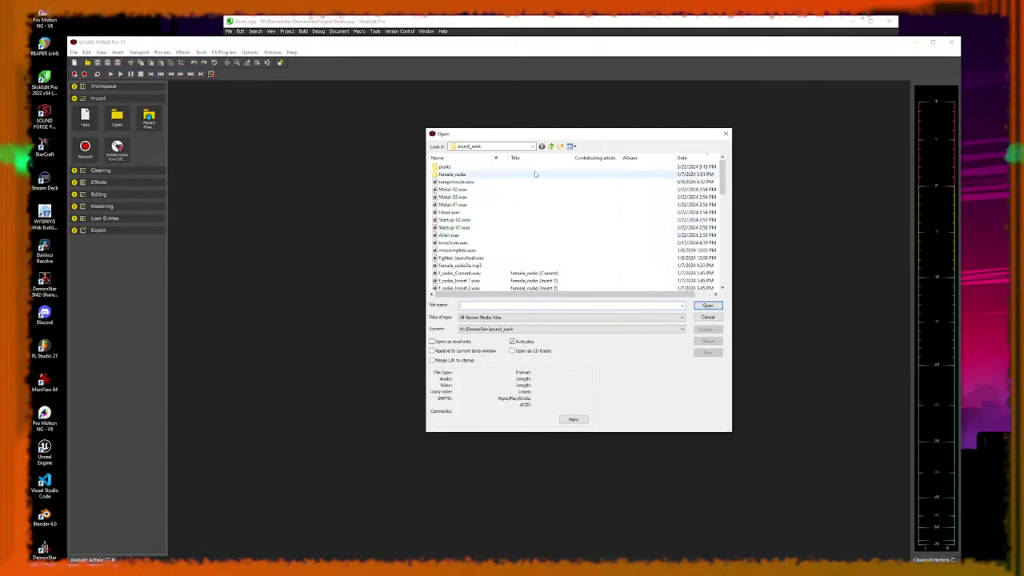
{"action": "double_click", "coordinate": [484, 182]}
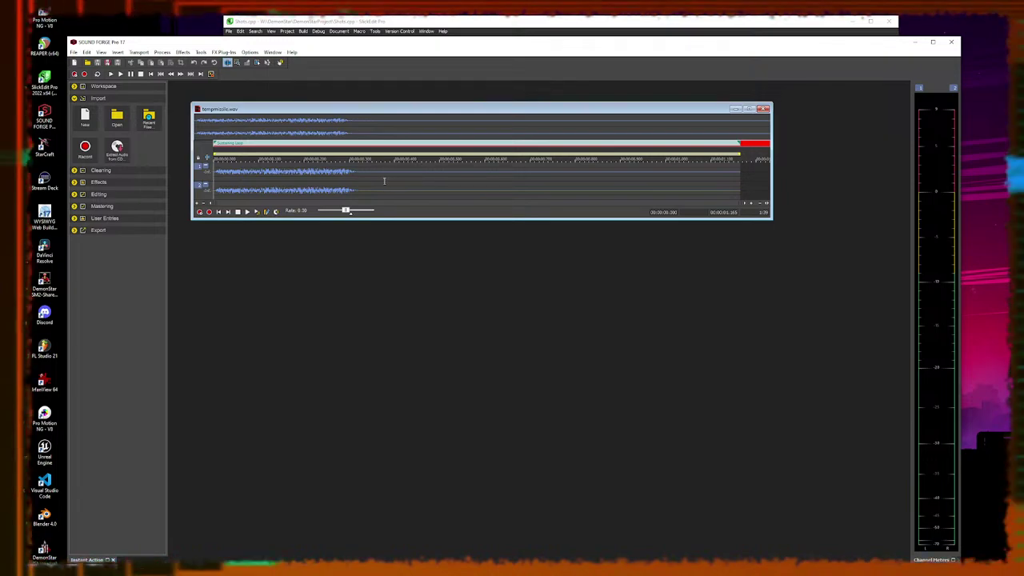
Step: Delete the silent tail after the missile sound, and enlarge the tempmissile.wav window for a taller waveform
{"action": "left_click_drag", "start_coordinate": [364, 180], "coordinate": [744, 200]}
{"action": "key", "text": "Delete"}
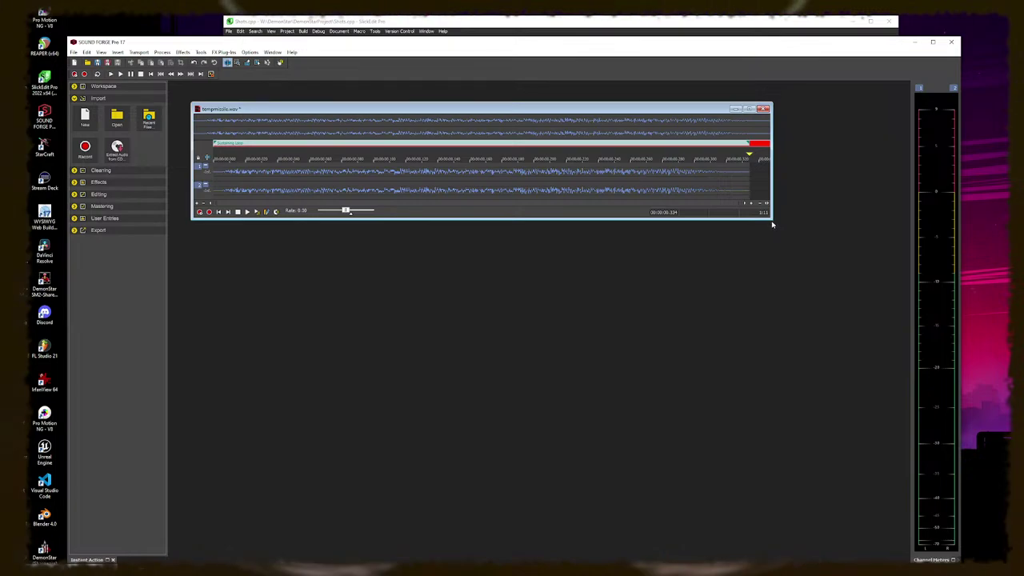
{"action": "left_click_drag", "start_coordinate": [772, 219], "coordinate": [814, 422]}
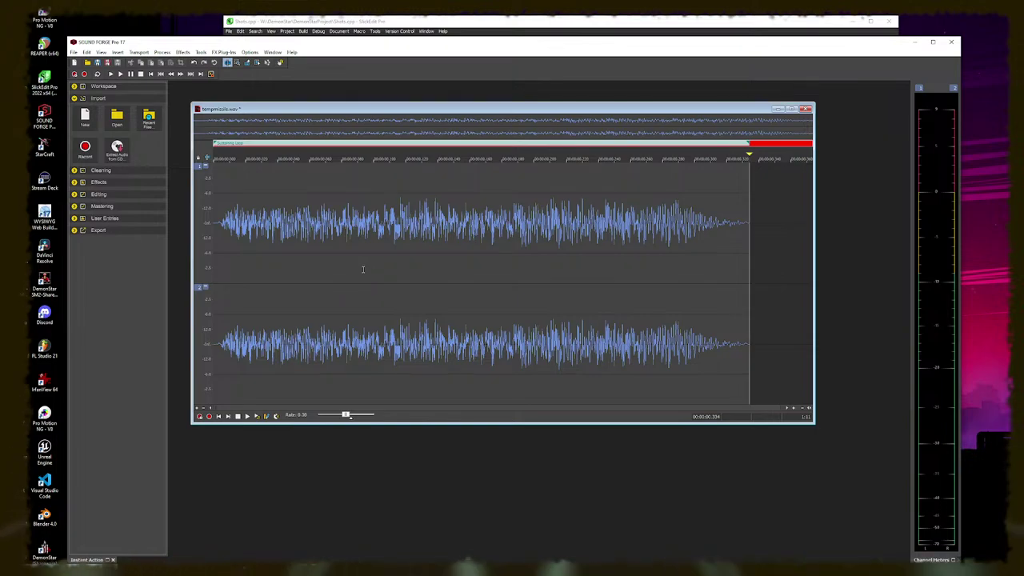
Step: Fade out the sound from about 0.082 s to its end, and play back the whole file
{"action": "left_click_drag", "start_coordinate": [345, 272], "coordinate": [753, 320]}
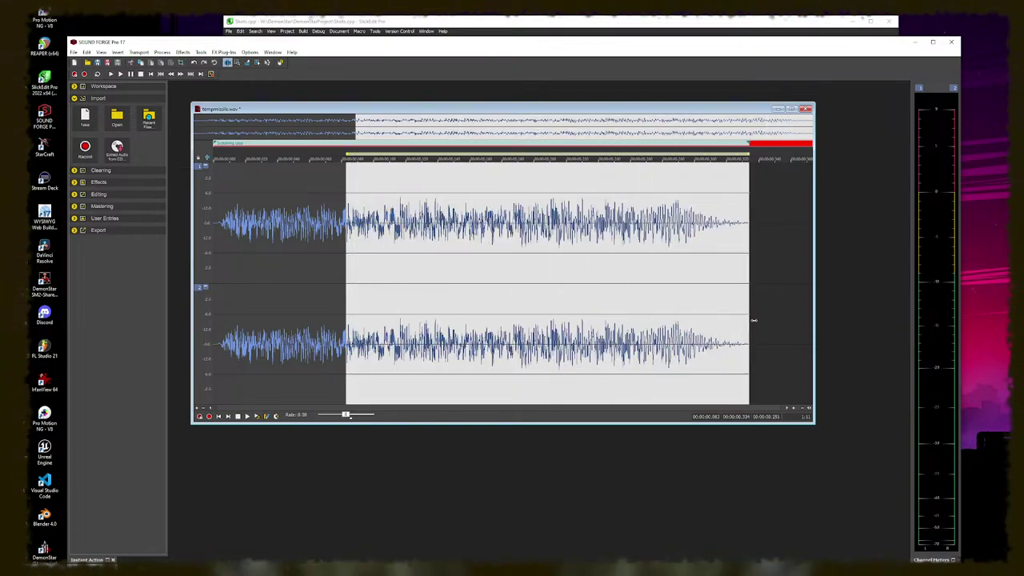
{"action": "left_click", "coordinate": [163, 52]}
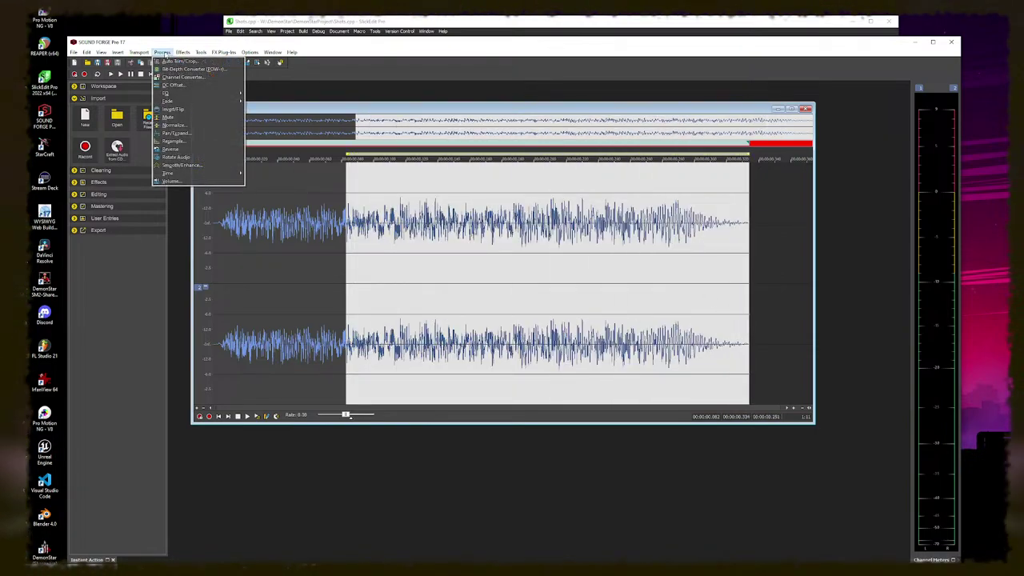
{"action": "mouse_move", "coordinate": [184, 100]}
{"action": "left_click", "coordinate": [256, 119]}
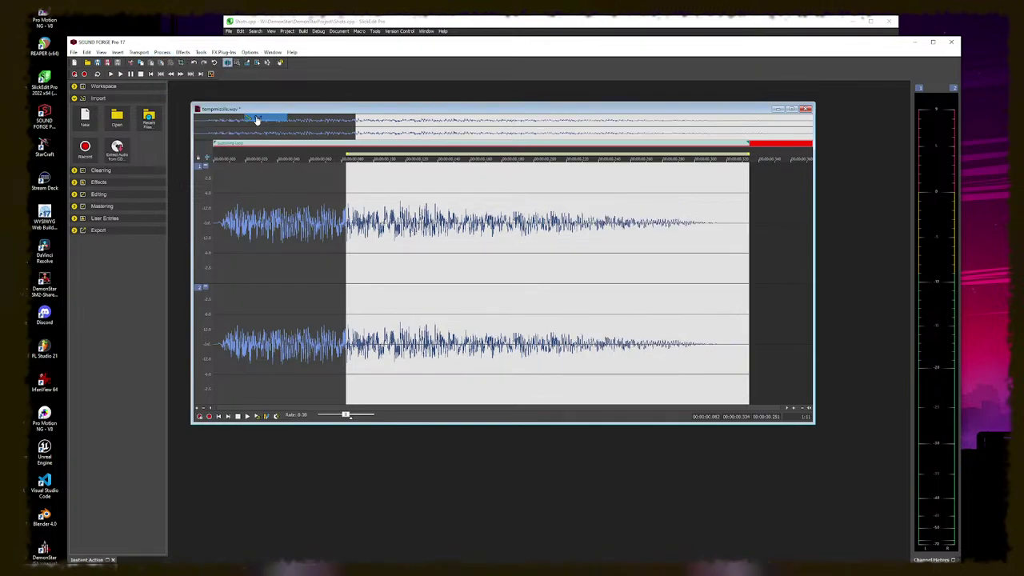
{"action": "left_click", "coordinate": [302, 361]}
{"action": "left_click", "coordinate": [247, 416]}
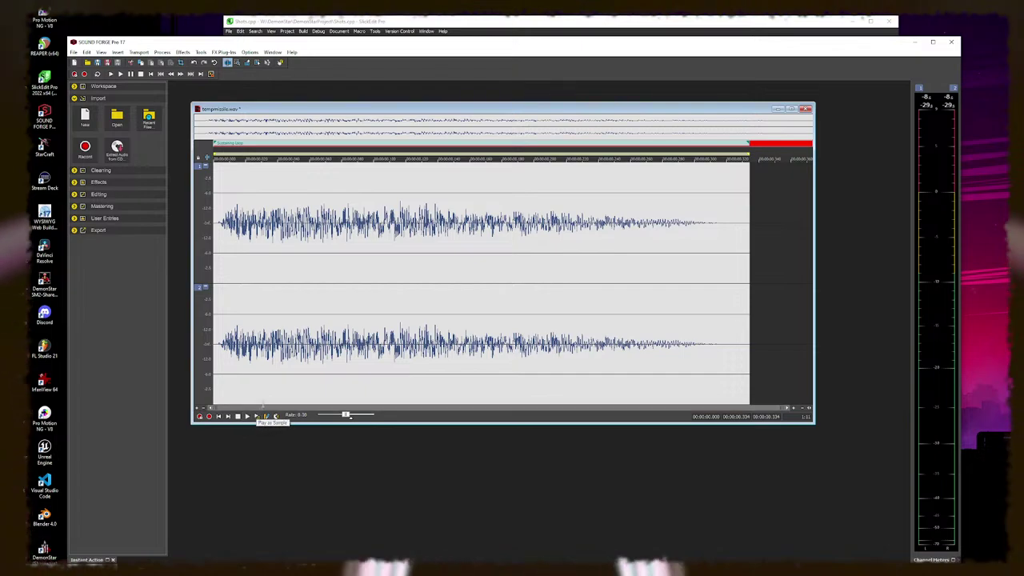
Step: Try a Time Stretch on the whole sound, previewing it at 100 and 120 percent
{"action": "left_click", "coordinate": [162, 52]}
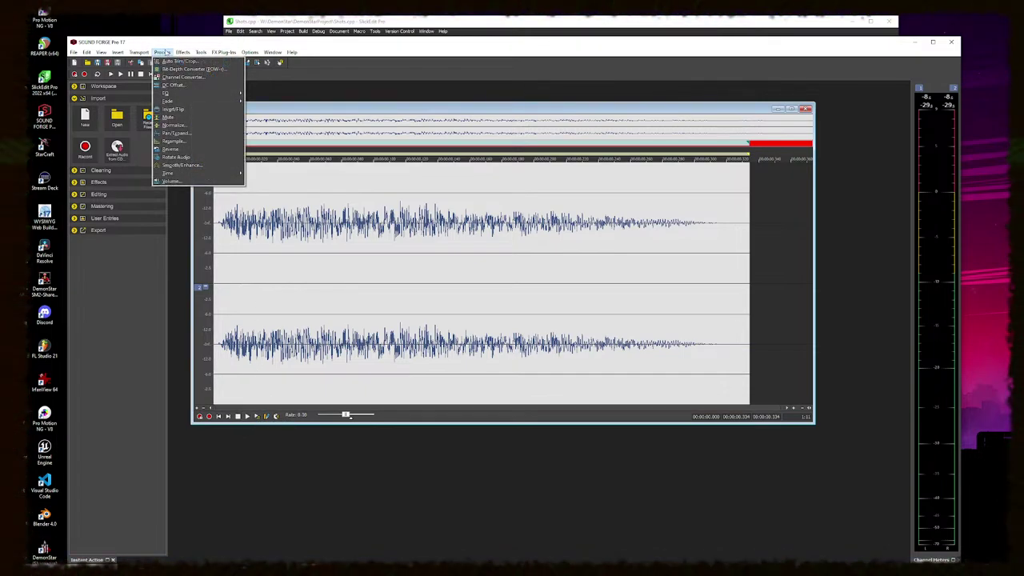
{"action": "left_click", "coordinate": [163, 52]}
{"action": "left_click", "coordinate": [182, 52]}
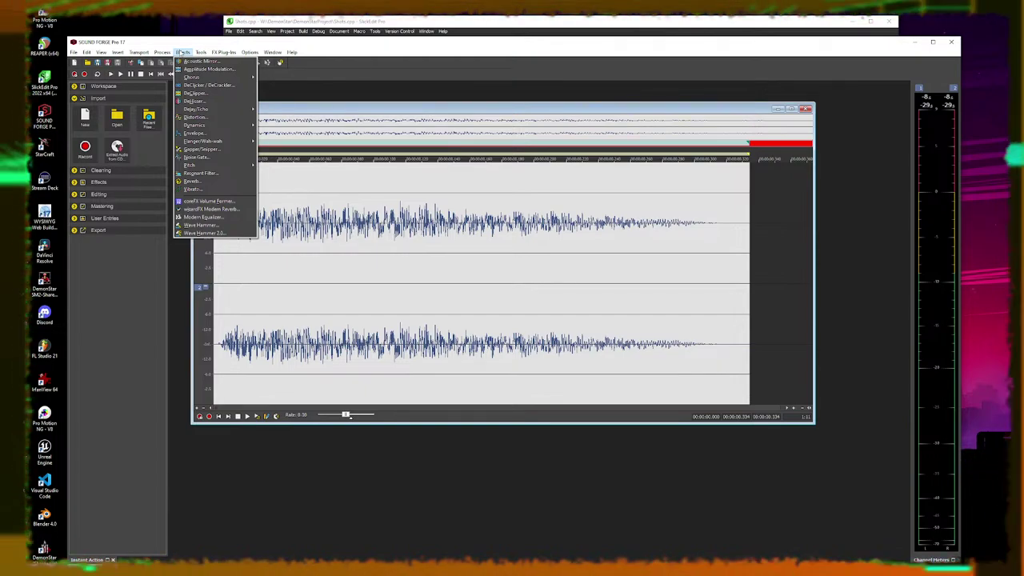
{"action": "mouse_move", "coordinate": [162, 52]}
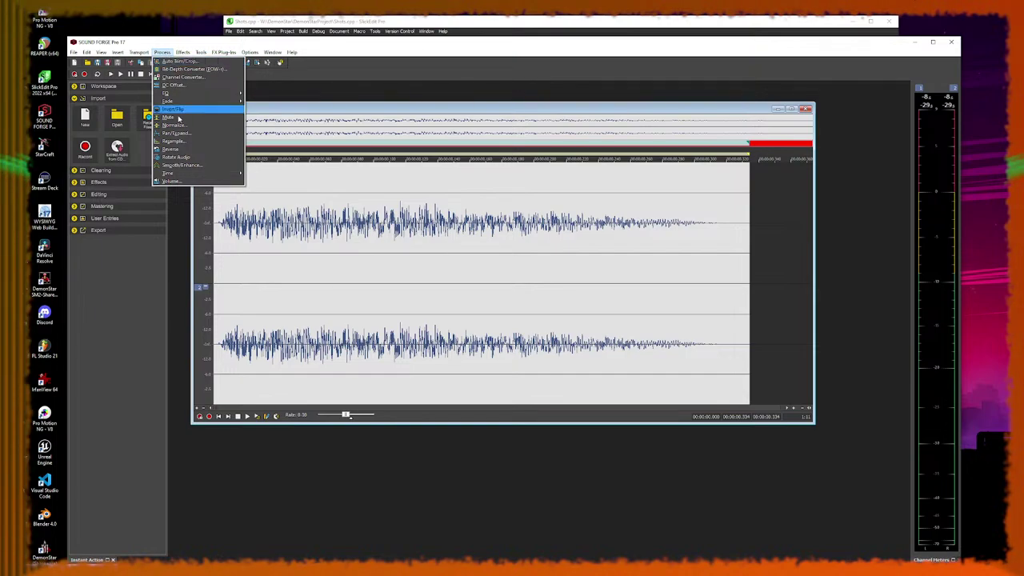
{"action": "mouse_move", "coordinate": [193, 175]}
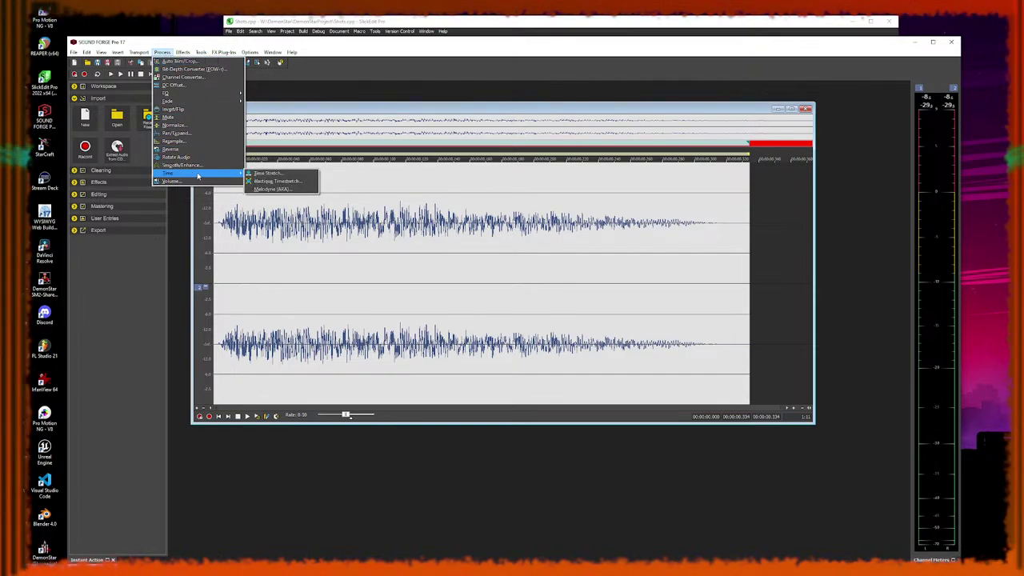
{"action": "left_click", "coordinate": [268, 173]}
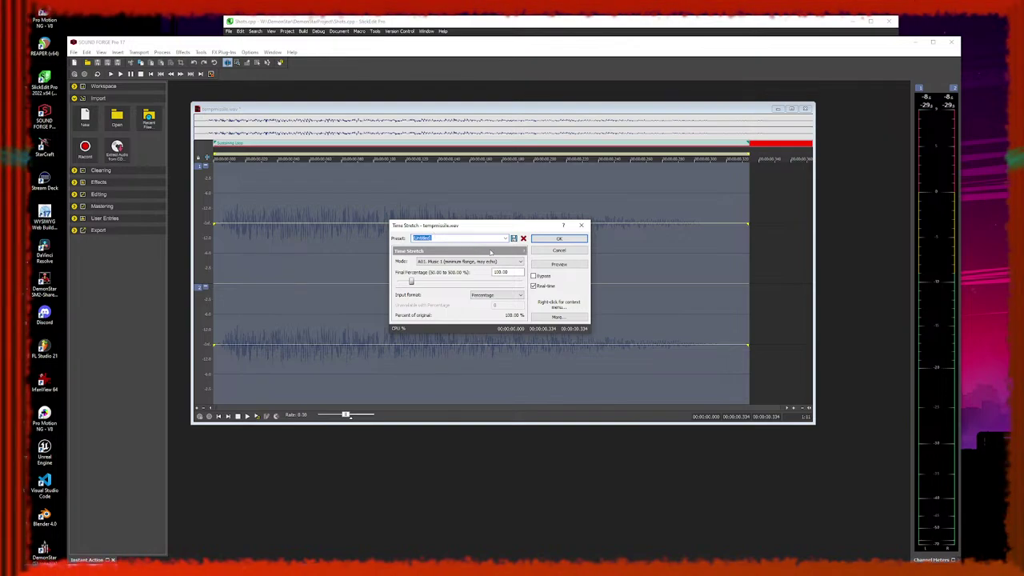
{"action": "left_click", "coordinate": [571, 265]}
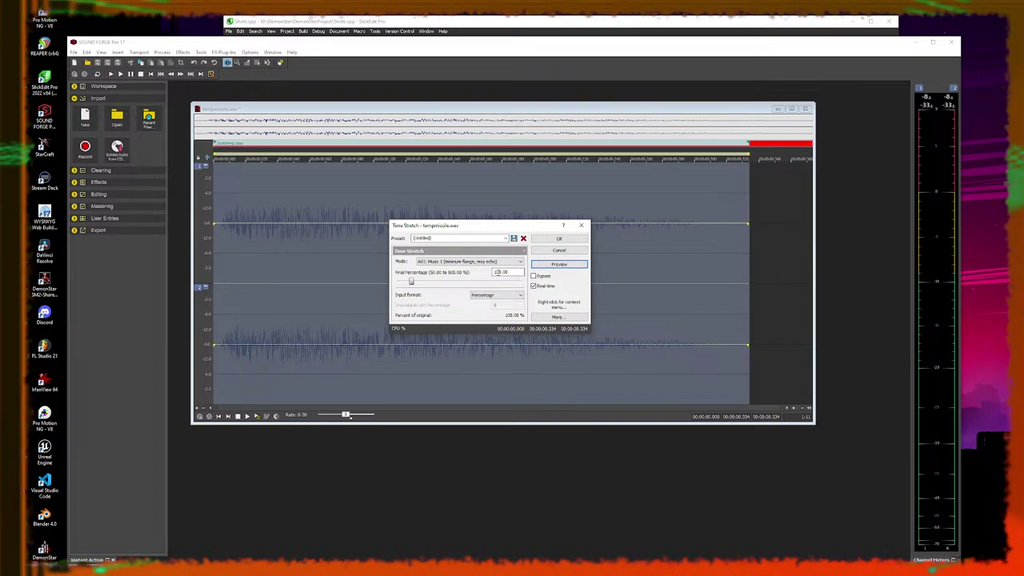
{"action": "type", "text": "120"}
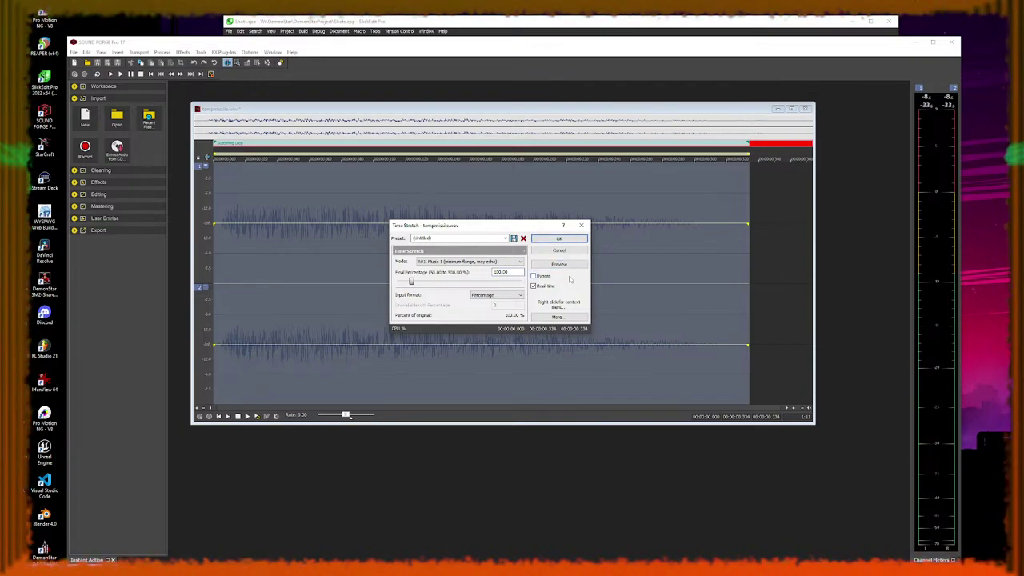
{"action": "key", "text": "Tab"}
{"action": "left_click", "coordinate": [562, 265]}
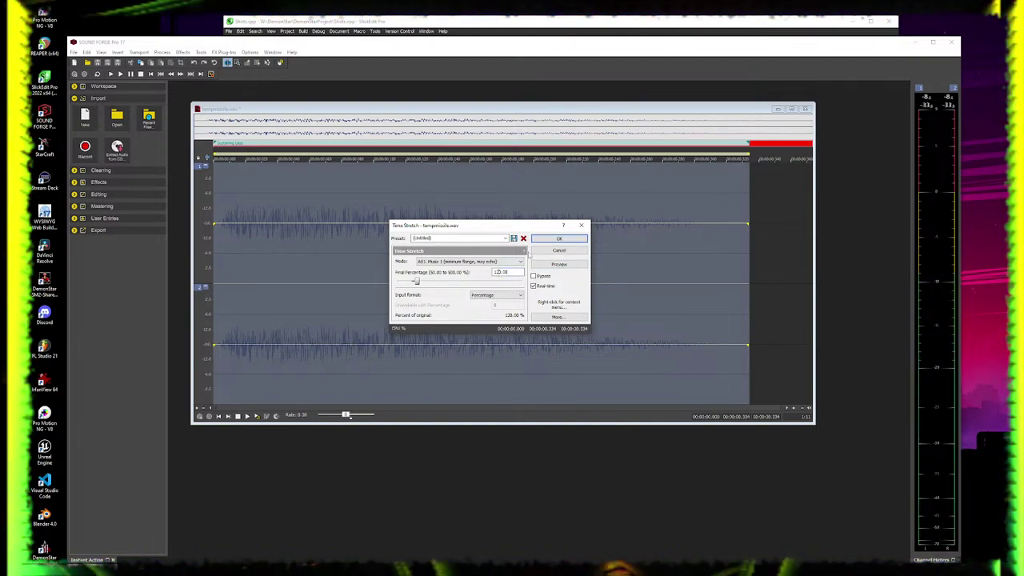
Step: Preview the time stretch at 170 and 300 percent, check the available modes, and cancel the effect
{"action": "left_click", "coordinate": [562, 266]}
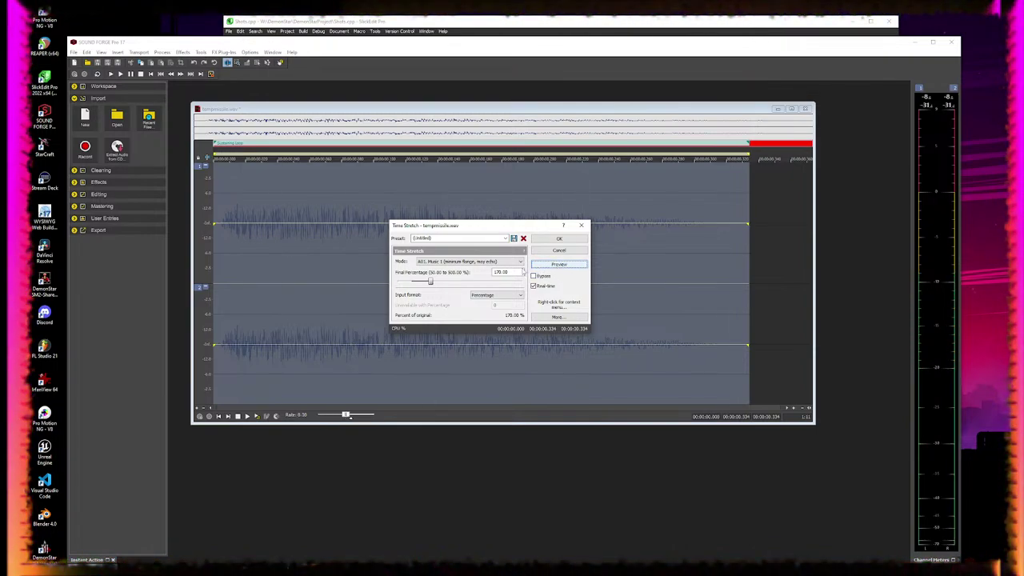
{"action": "type", "text": "30"}
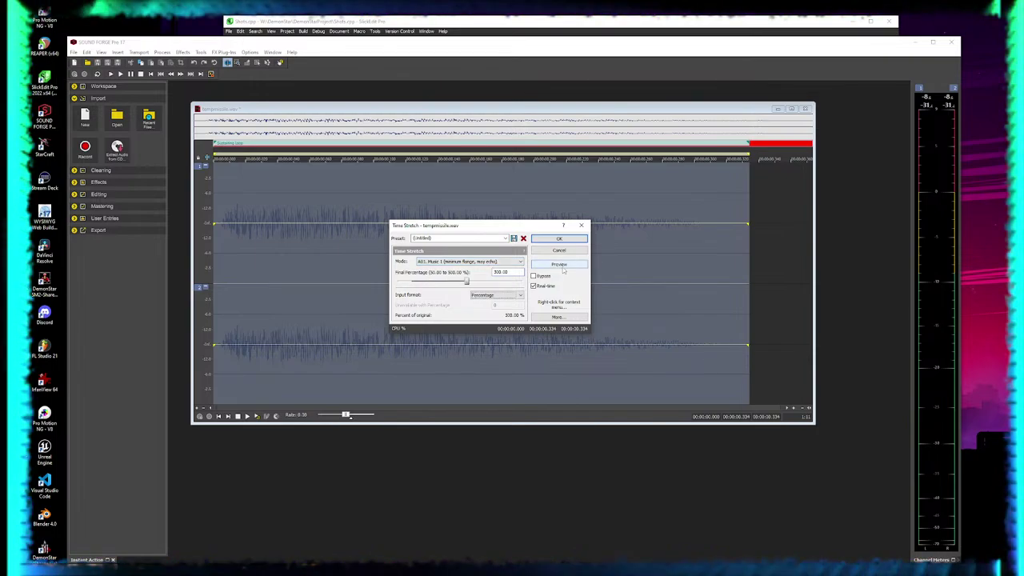
{"action": "left_click", "coordinate": [562, 268]}
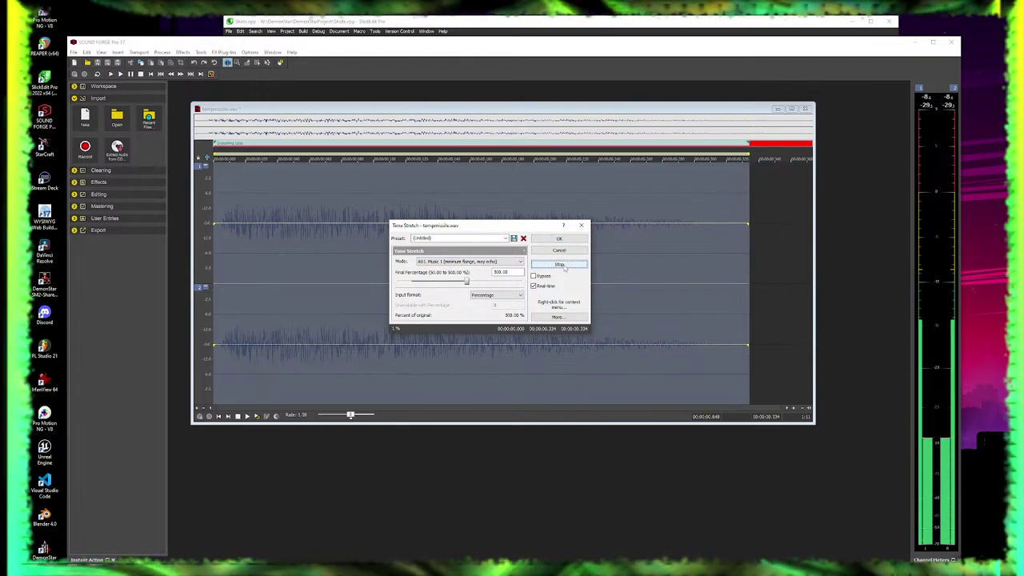
{"action": "left_click", "coordinate": [516, 264]}
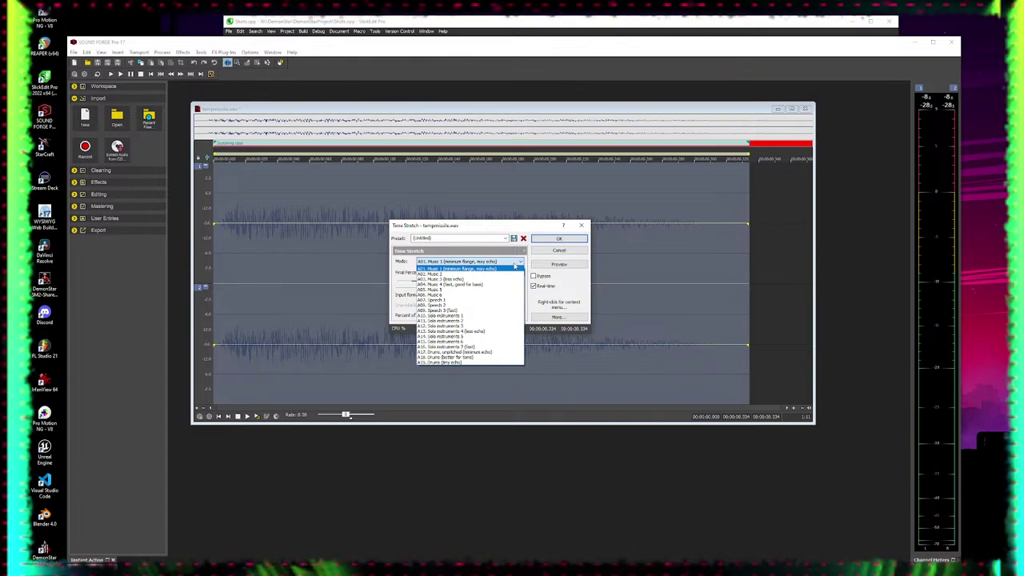
{"action": "left_click", "coordinate": [572, 252]}
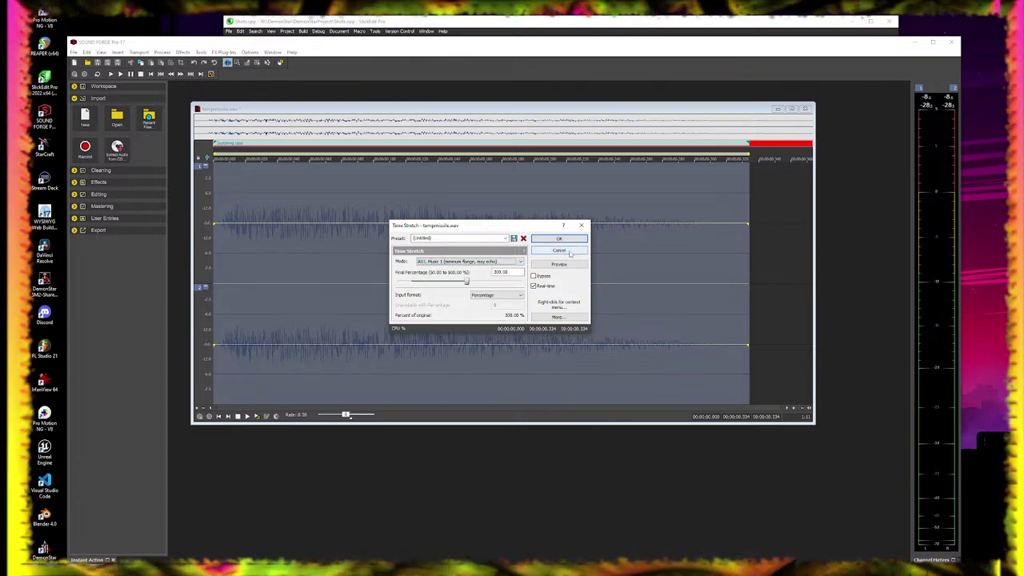
{"action": "left_click", "coordinate": [571, 252]}
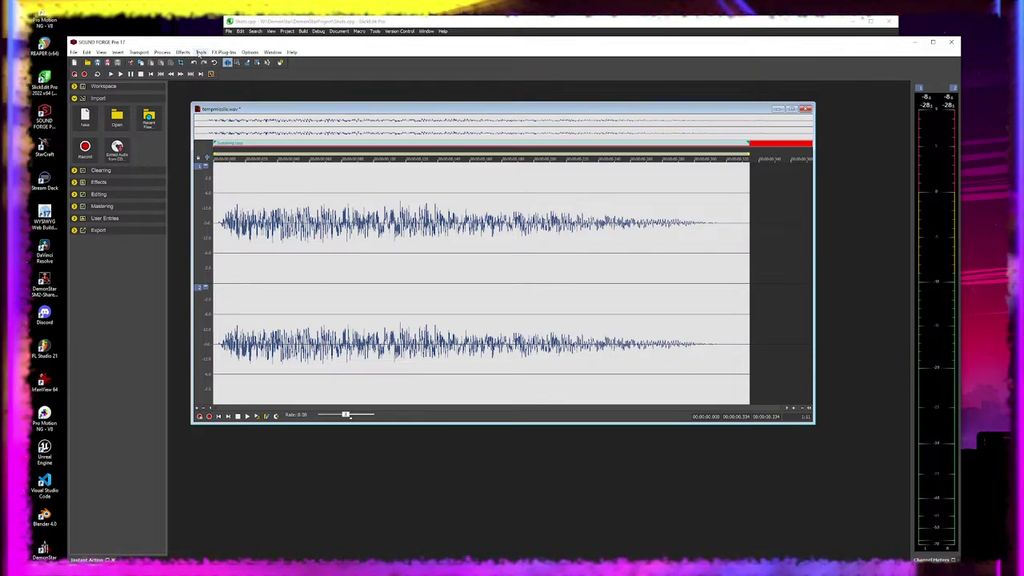
Step: Try a Pitch Shift on the whole sound, previewing 10, 6 and 3 semitones, and cancel it
{"action": "left_click", "coordinate": [183, 52]}
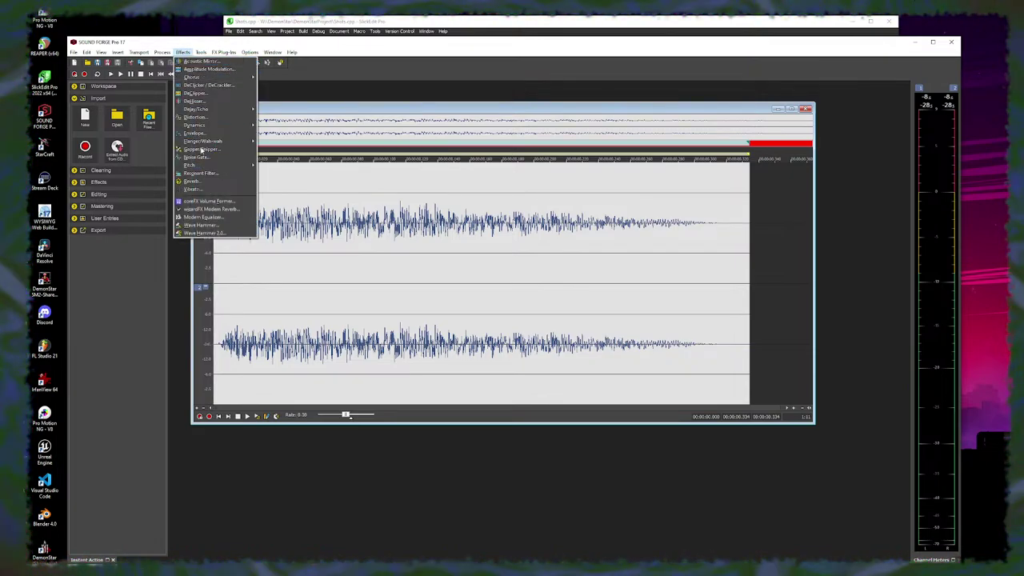
{"action": "mouse_move", "coordinate": [207, 169]}
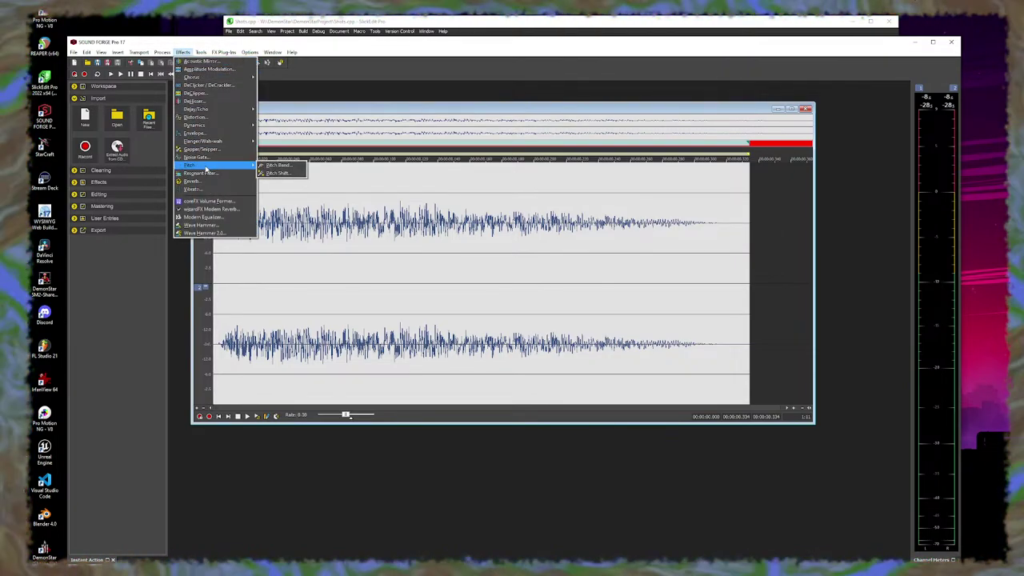
{"action": "left_click", "coordinate": [269, 174]}
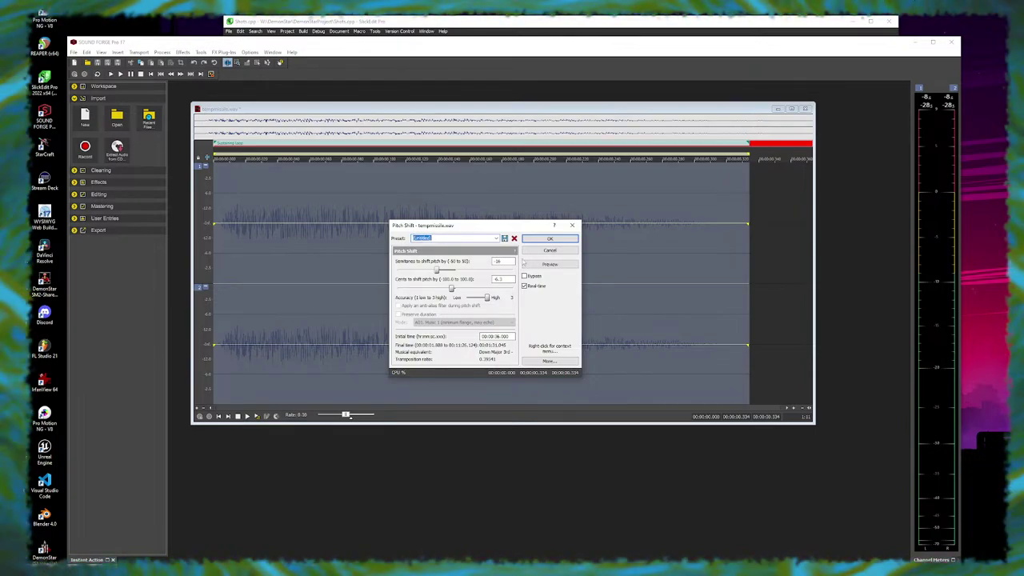
{"action": "left_click_drag", "start_coordinate": [438, 270], "coordinate": [450, 271]}
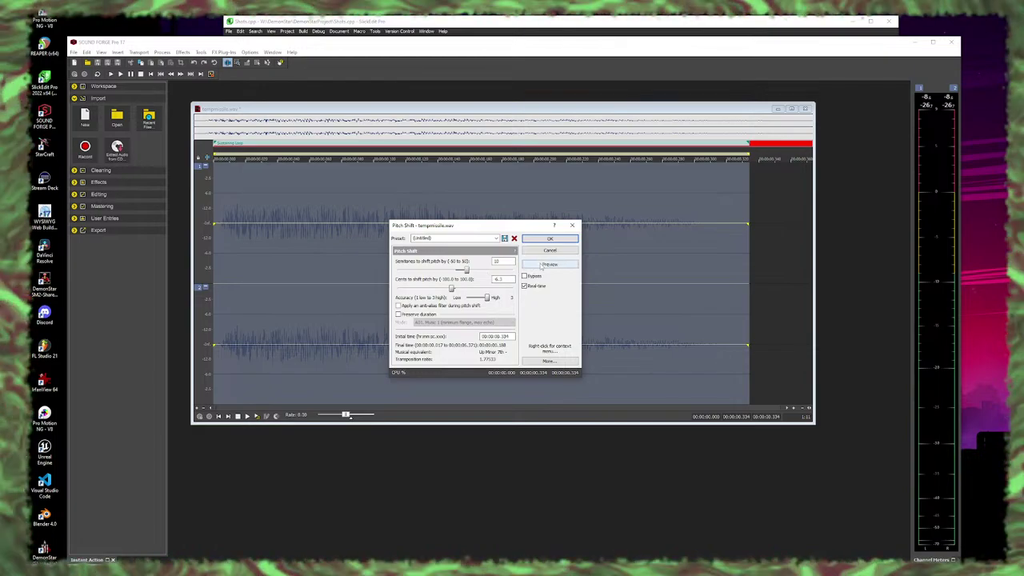
{"action": "left_click", "coordinate": [540, 265]}
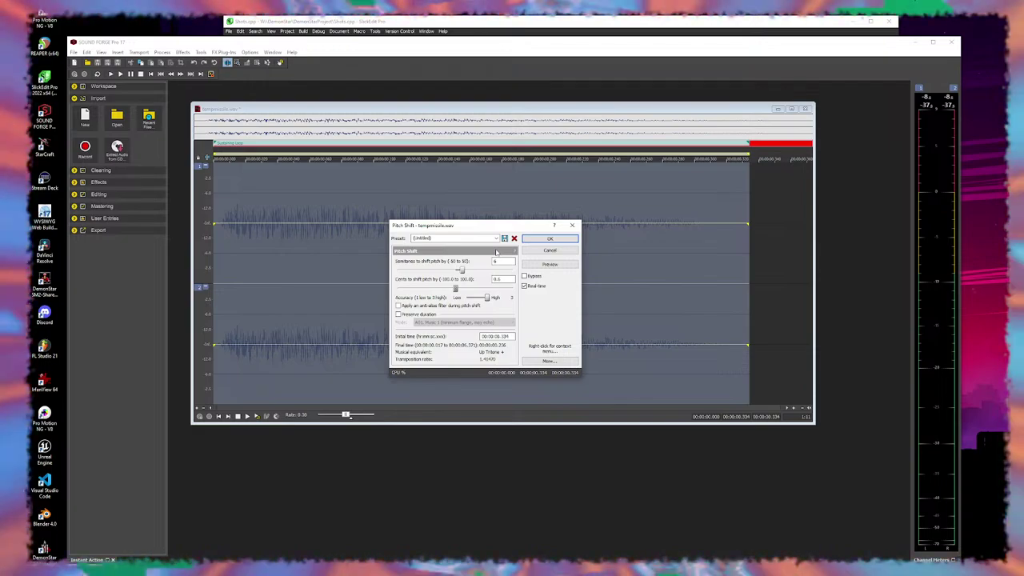
{"action": "left_click", "coordinate": [552, 263]}
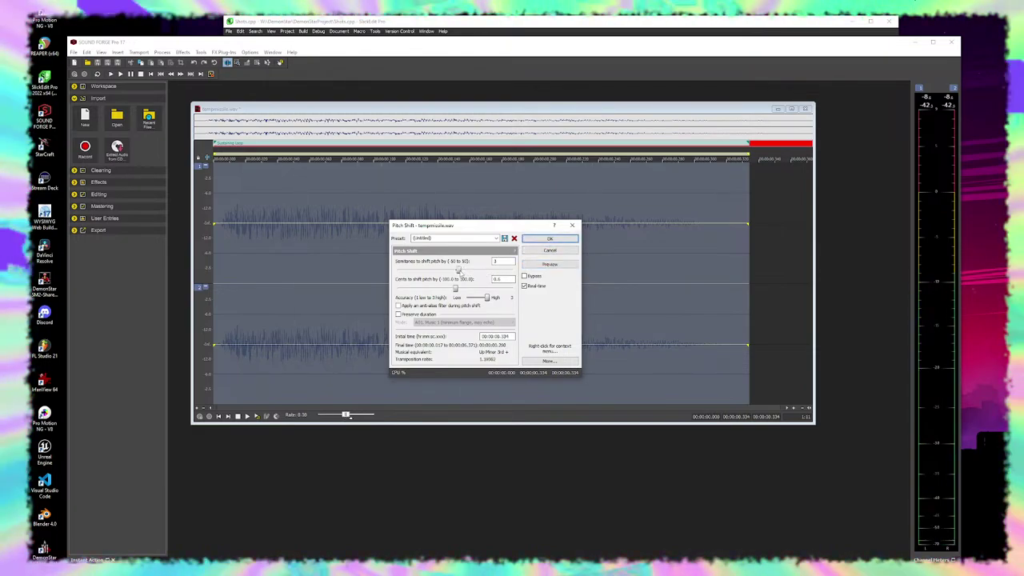
{"action": "left_click", "coordinate": [550, 251]}
Step: Open Pitch Bend on the whole sound, preview its existing zigzag envelope, and reset the envelope to flat
{"action": "left_click", "coordinate": [183, 52]}
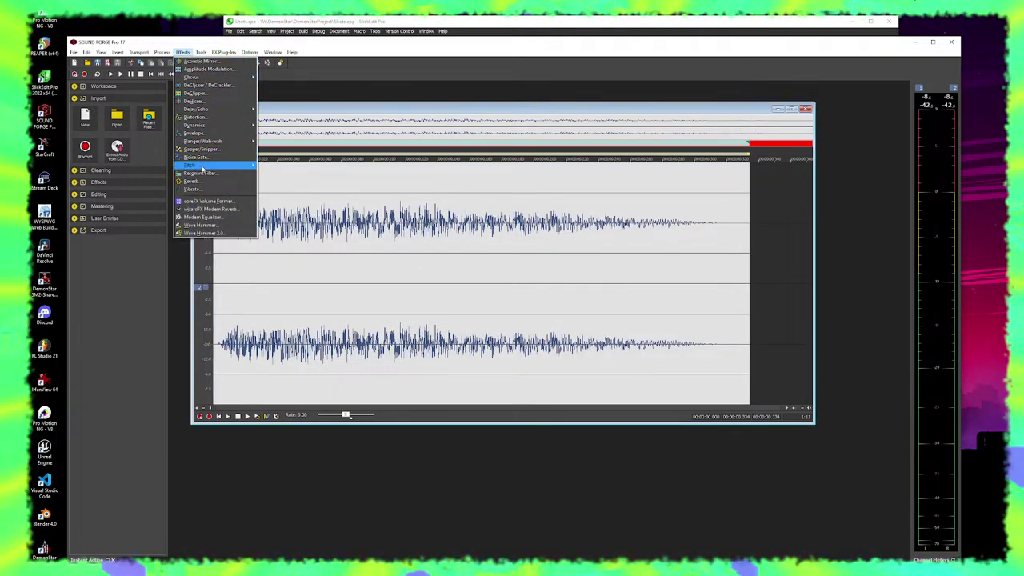
{"action": "mouse_move", "coordinate": [202, 166]}
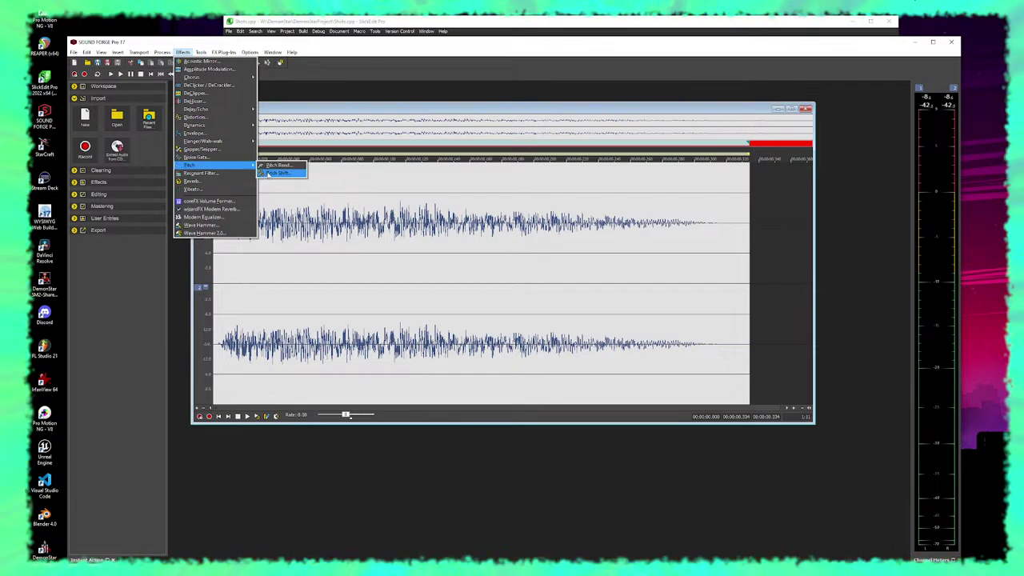
{"action": "left_click", "coordinate": [279, 165]}
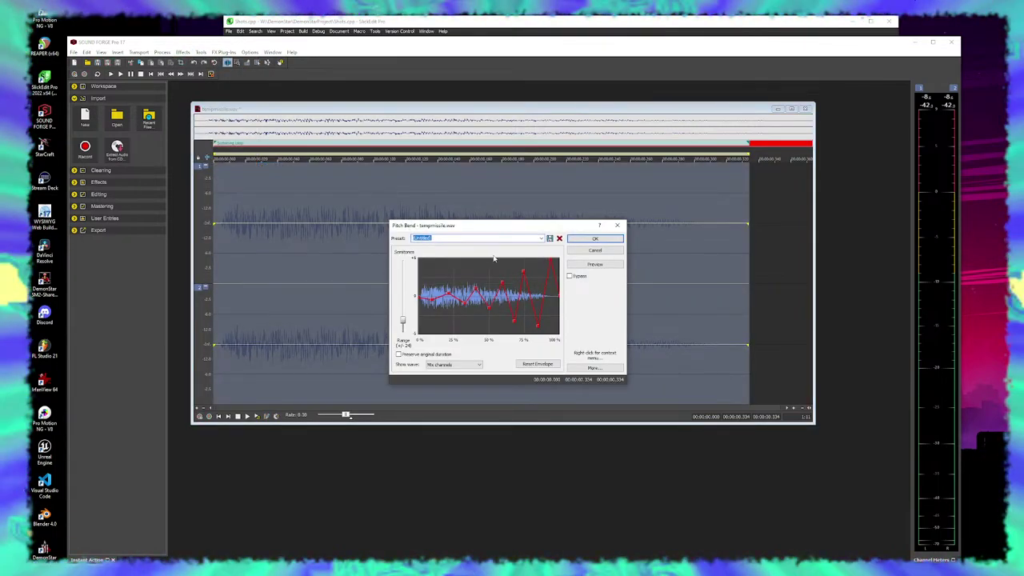
{"action": "left_click", "coordinate": [600, 268]}
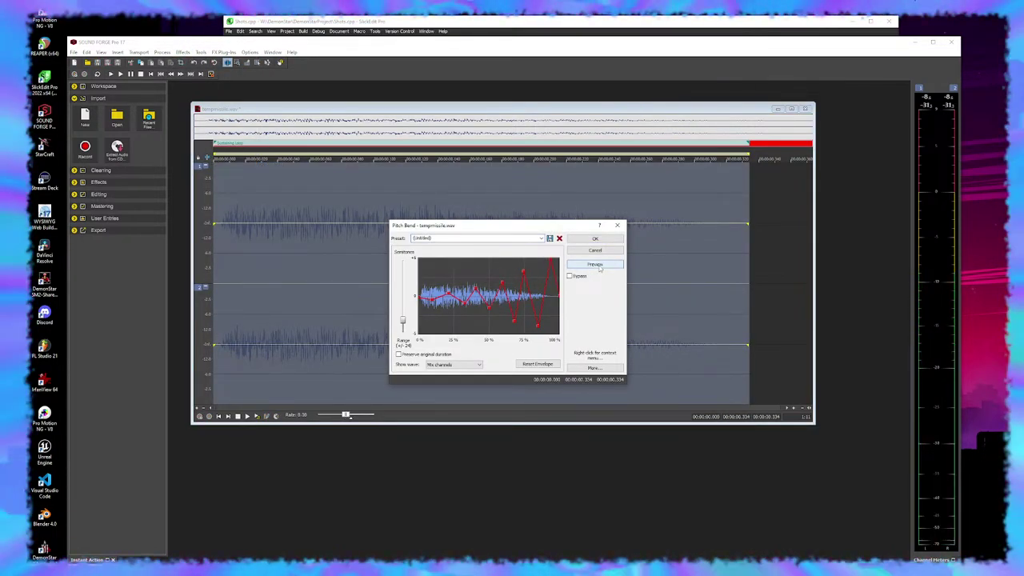
{"action": "left_click", "coordinate": [601, 268]}
{"action": "left_click_drag", "start_coordinate": [539, 328], "coordinate": [534, 296]}
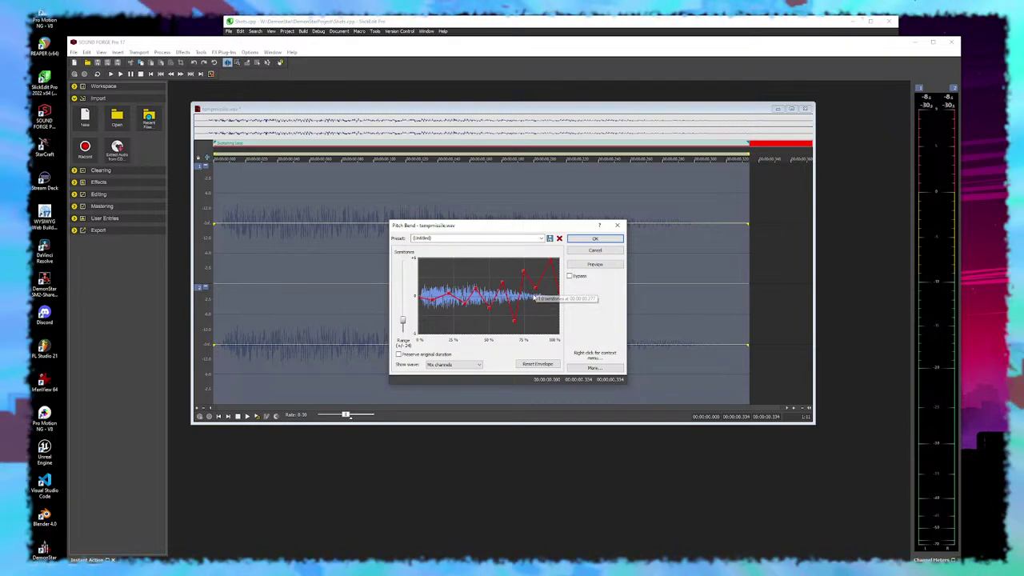
{"action": "left_click", "coordinate": [538, 364]}
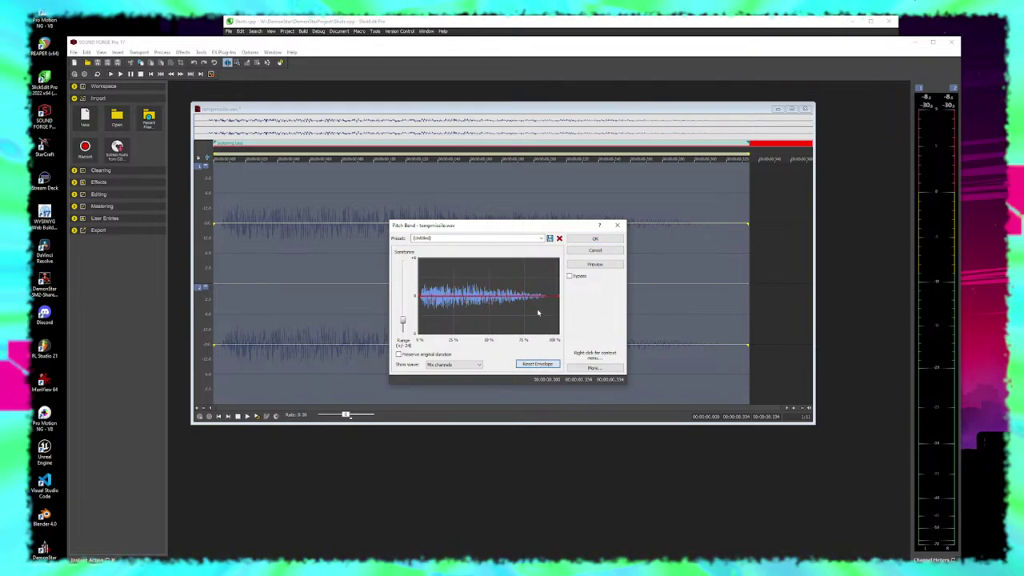
Step: Try a pitch bend envelope ending above zero and one falling steadily below zero, previewing the falling bend several times
{"action": "left_click_drag", "start_coordinate": [559, 297], "coordinate": [560, 286]}
{"action": "left_click", "coordinate": [594, 264]}
{"action": "left_click_drag", "start_coordinate": [553, 282], "coordinate": [559, 312]}
{"action": "left_click", "coordinate": [591, 266]}
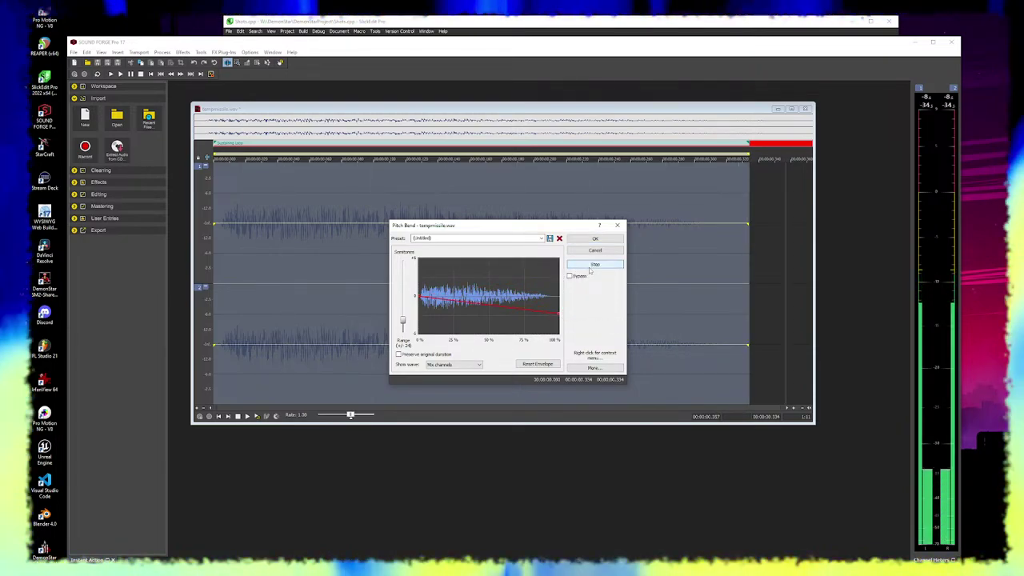
{"action": "left_click", "coordinate": [591, 266]}
{"action": "left_click", "coordinate": [591, 266]}
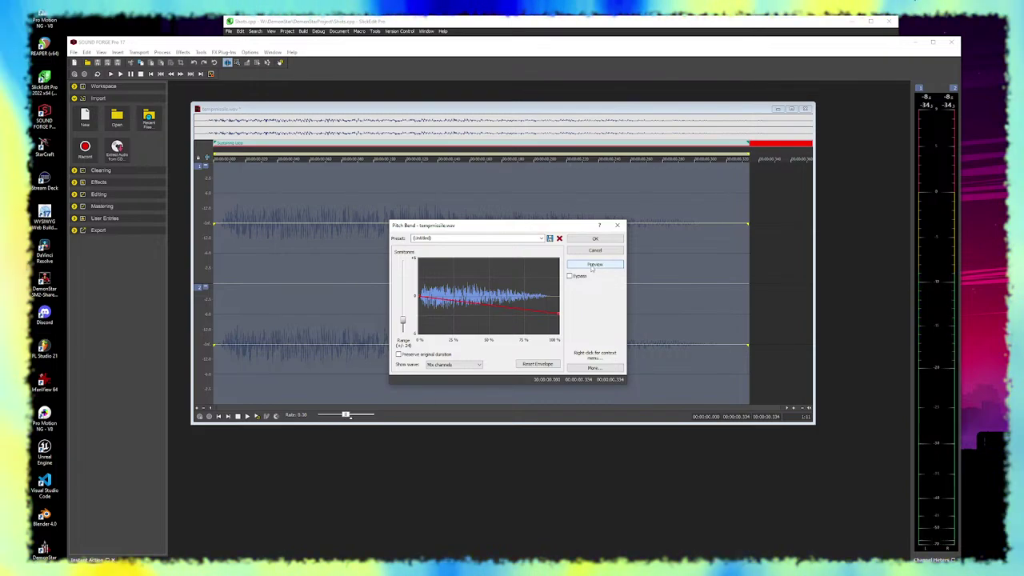
{"action": "left_click", "coordinate": [591, 266]}
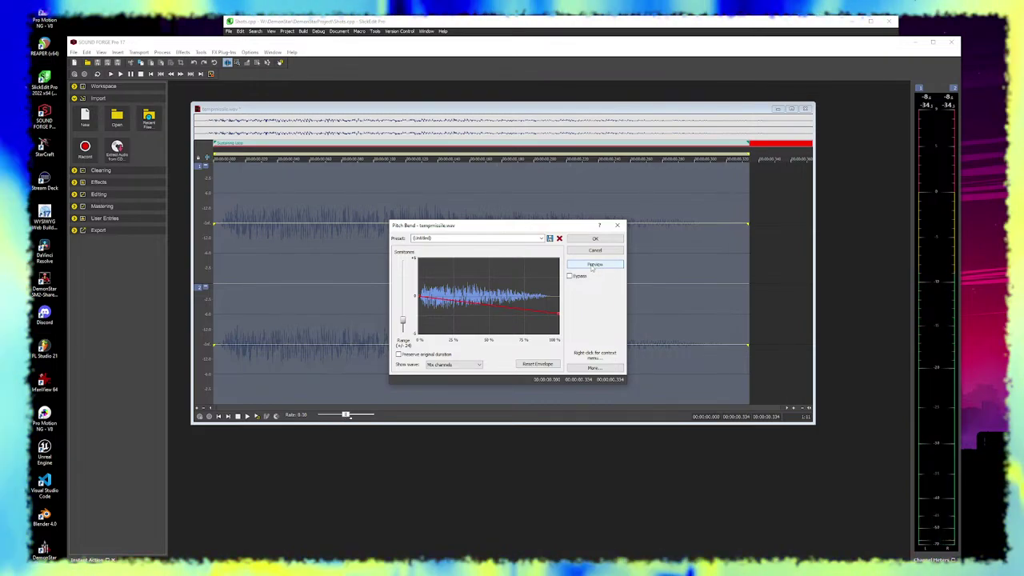
{"action": "left_click", "coordinate": [591, 267]}
{"action": "left_click", "coordinate": [592, 267]}
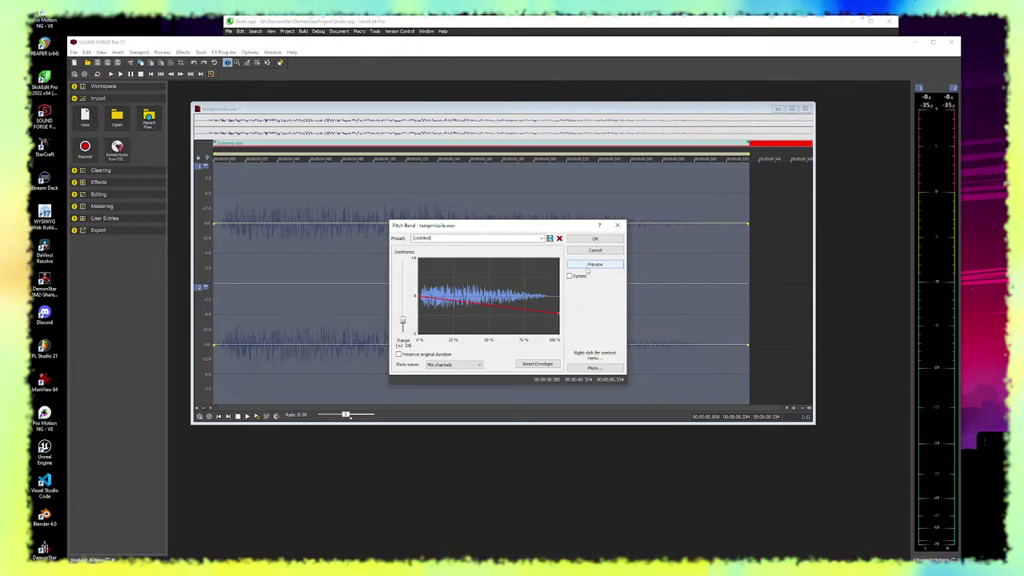
{"action": "left_click", "coordinate": [589, 266]}
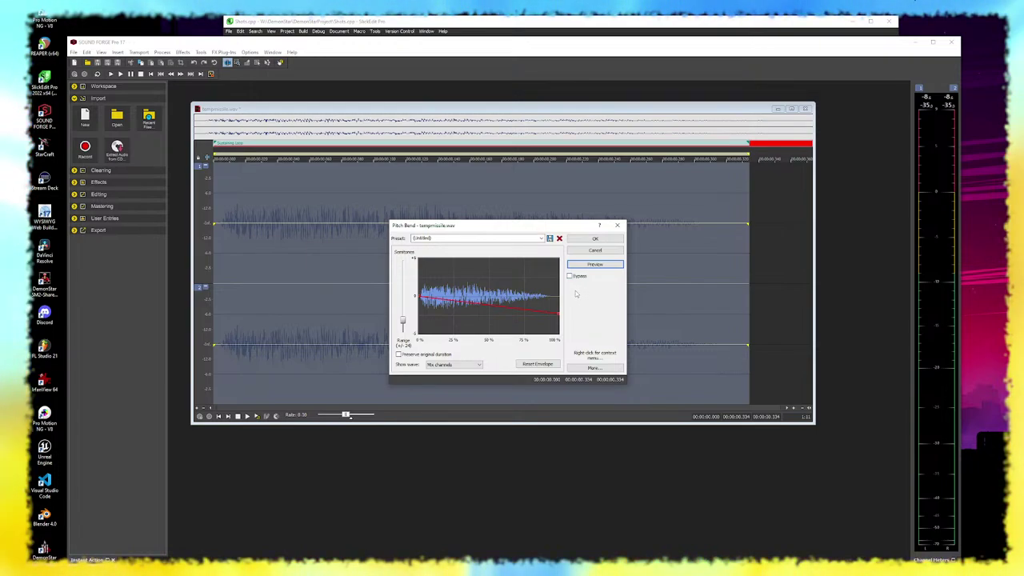
{"action": "left_click", "coordinate": [592, 267]}
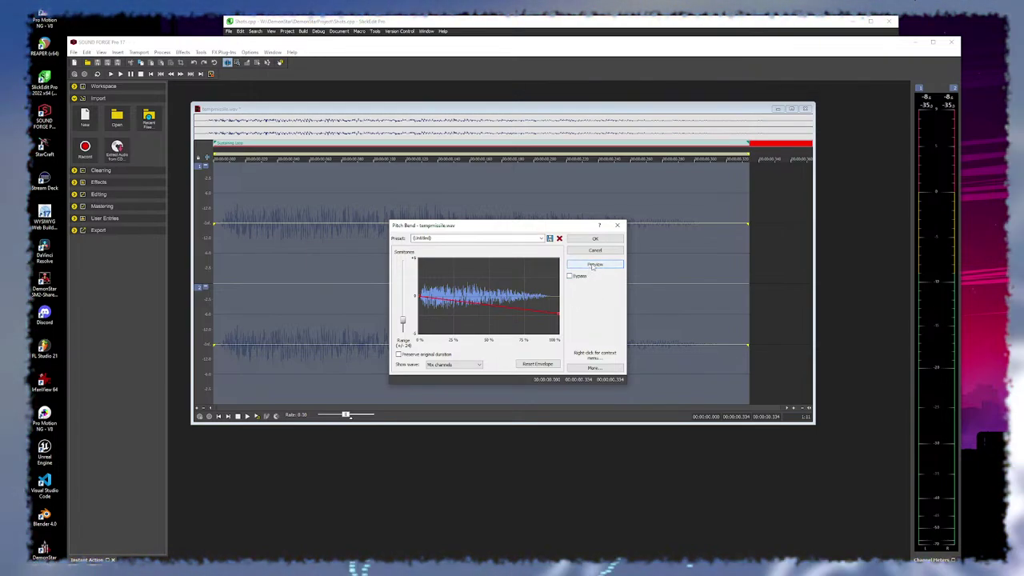
{"action": "left_click", "coordinate": [593, 267]}
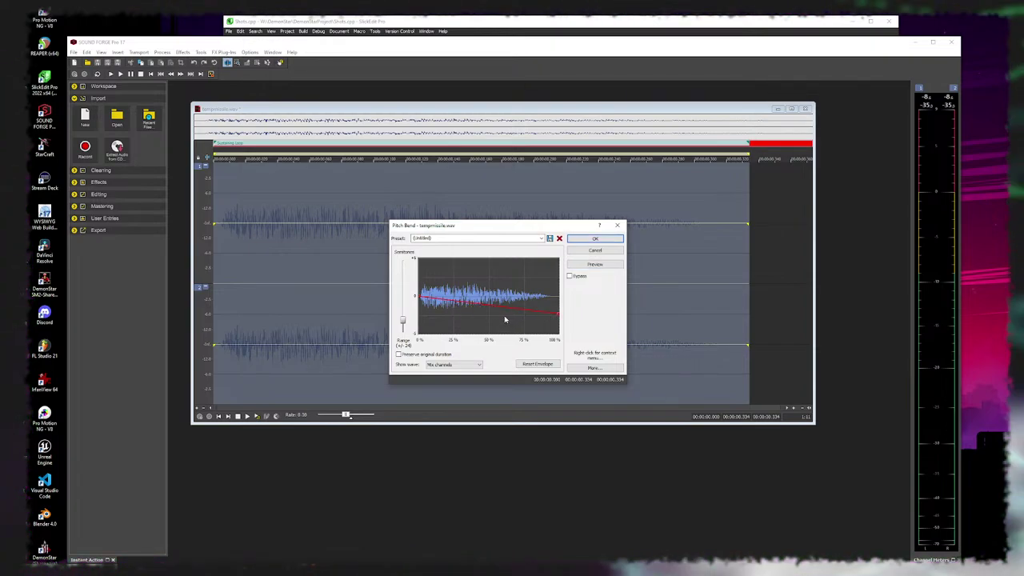
Step: Try a pitch bend that rises mid-sound and a zigzag envelope ending below zero, previewing each shape
{"action": "left_click_drag", "start_coordinate": [454, 304], "coordinate": [458, 301]}
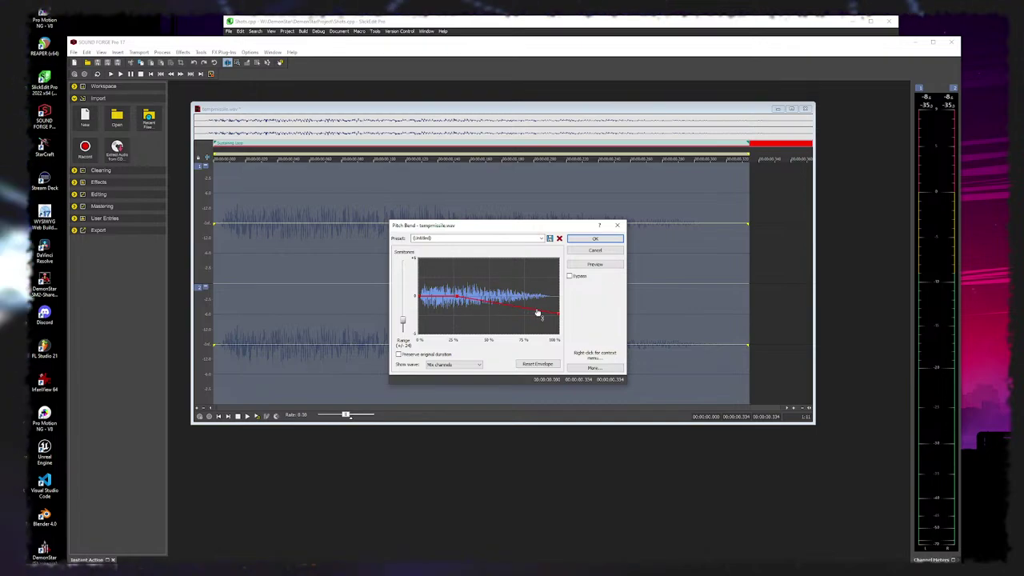
{"action": "left_click_drag", "start_coordinate": [560, 317], "coordinate": [560, 315]}
{"action": "left_click_drag", "start_coordinate": [458, 299], "coordinate": [460, 288]}
{"action": "left_click", "coordinate": [595, 265]}
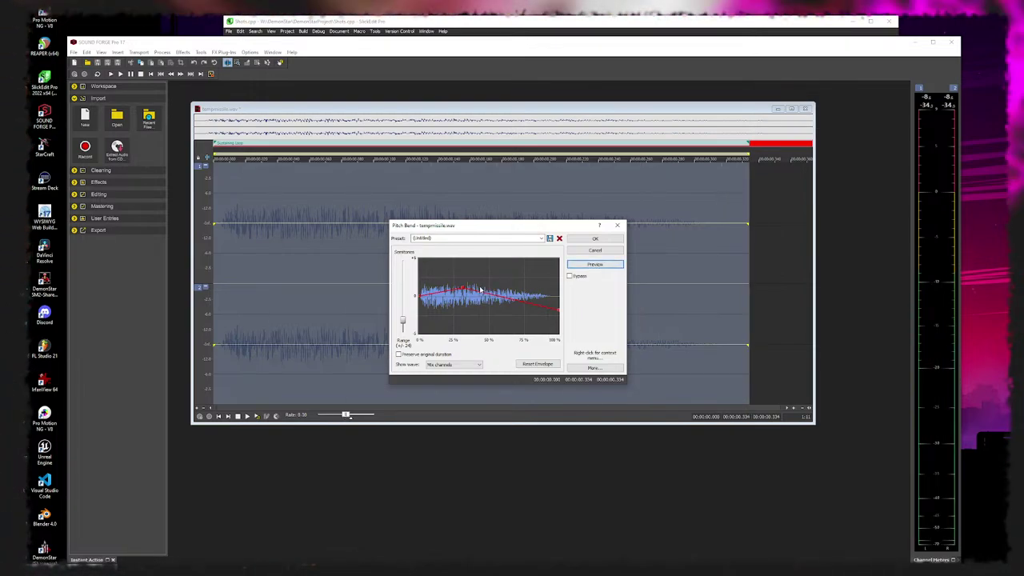
{"action": "left_click_drag", "start_coordinate": [462, 291], "coordinate": [512, 288]}
{"action": "left_click", "coordinate": [596, 265]}
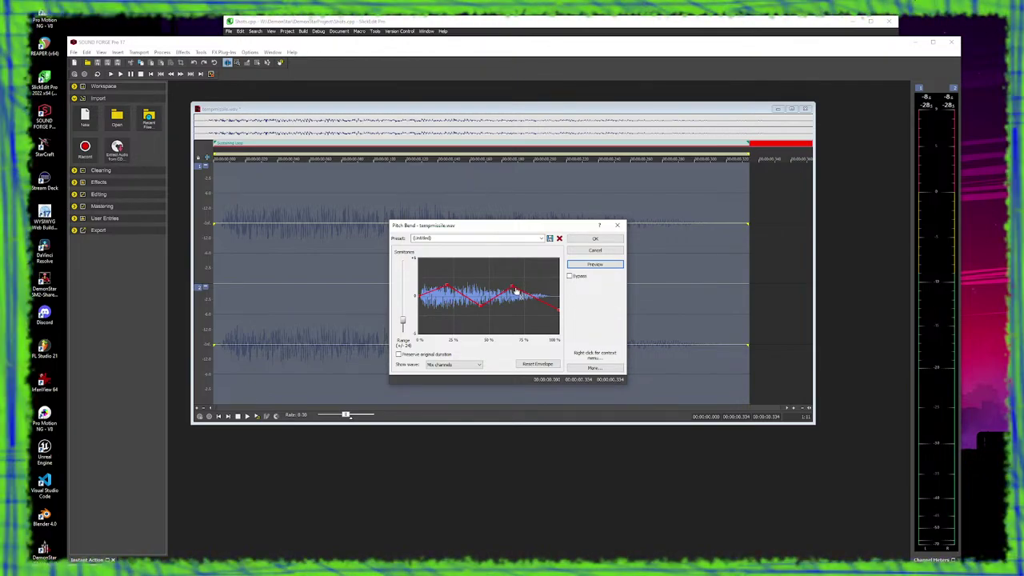
{"action": "left_click", "coordinate": [513, 290]}
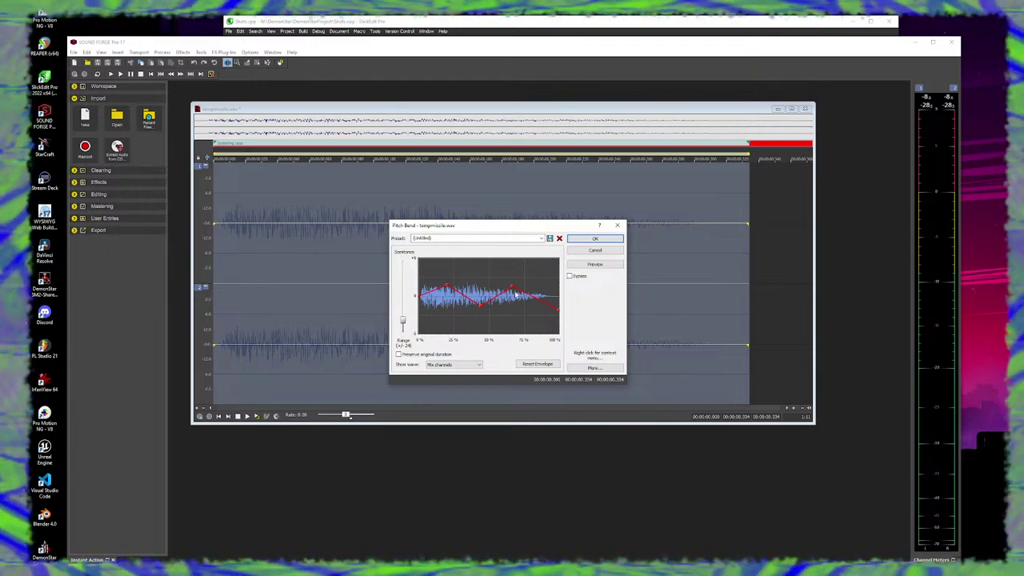
Step: Reset the pitch bend, keep it near zero until about 30 percent, bend down to nearly the lower limit at the end, and apply it
{"action": "left_click", "coordinate": [538, 364]}
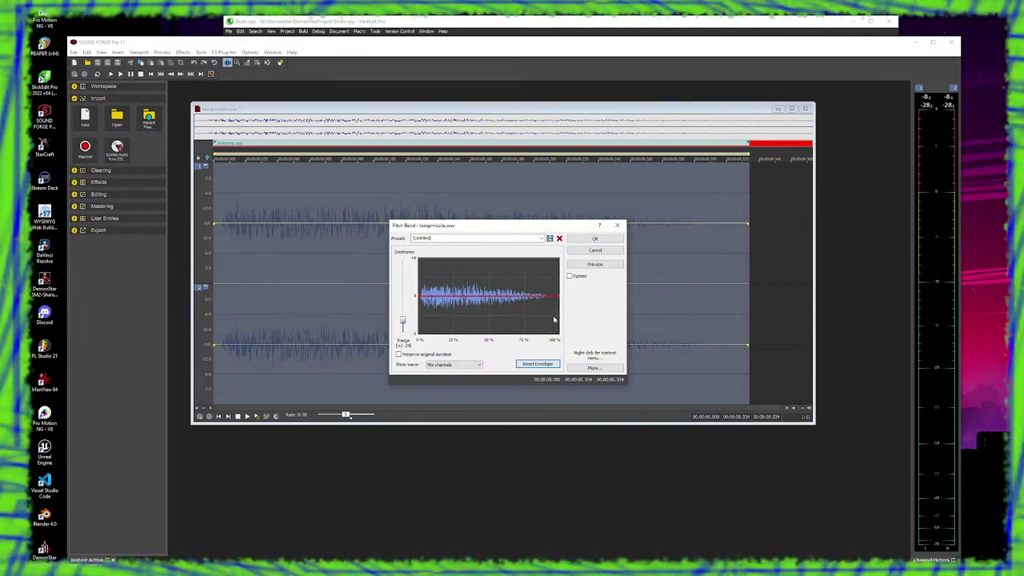
{"action": "left_click", "coordinate": [460, 300]}
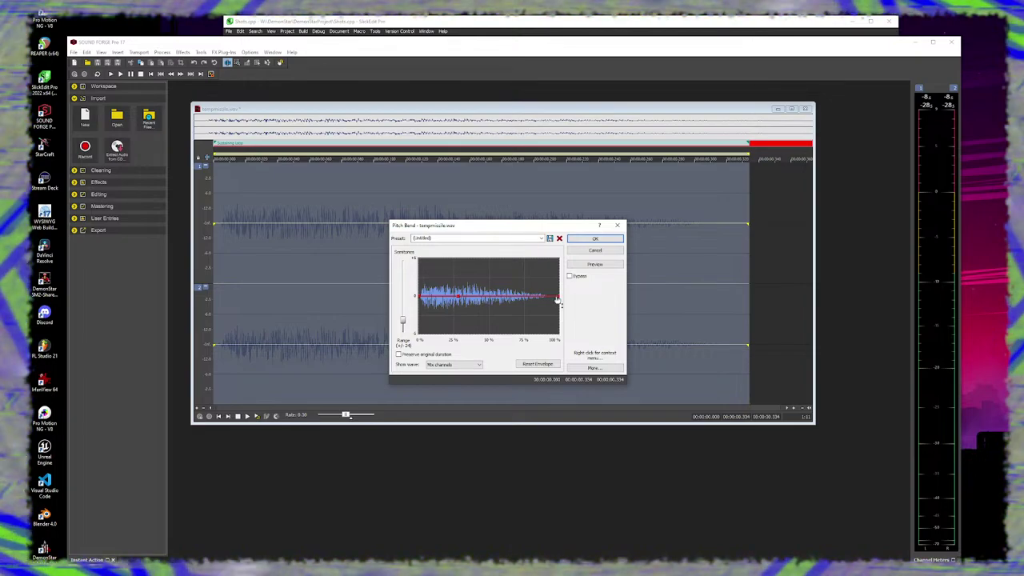
{"action": "left_click_drag", "start_coordinate": [562, 301], "coordinate": [559, 331]}
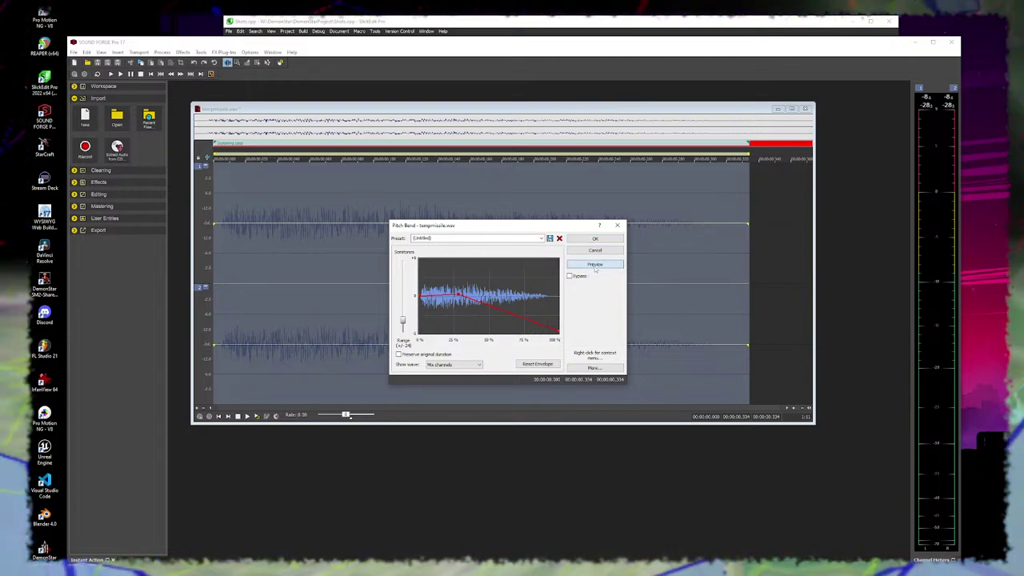
{"action": "left_click", "coordinate": [595, 267]}
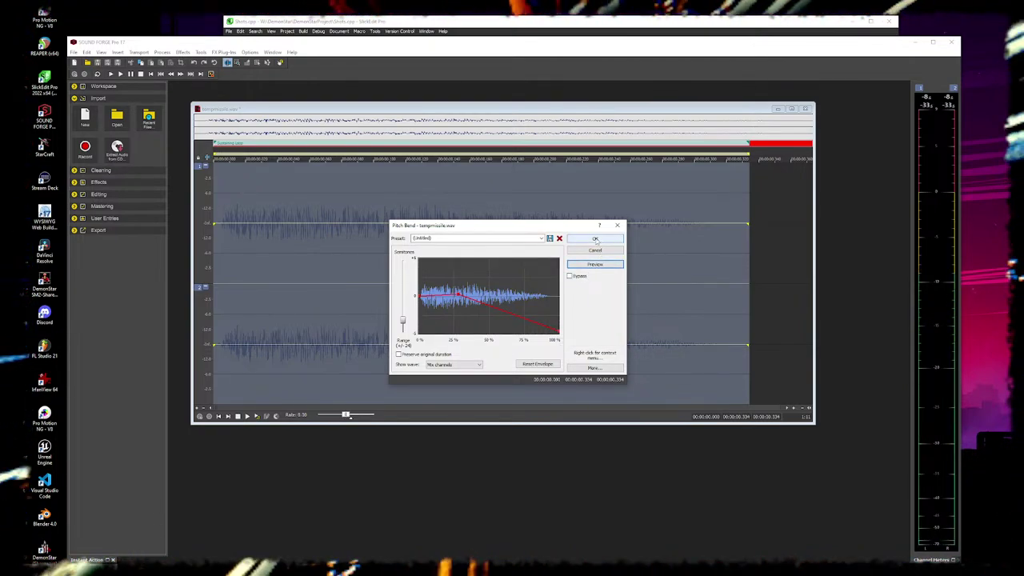
{"action": "left_click", "coordinate": [596, 239]}
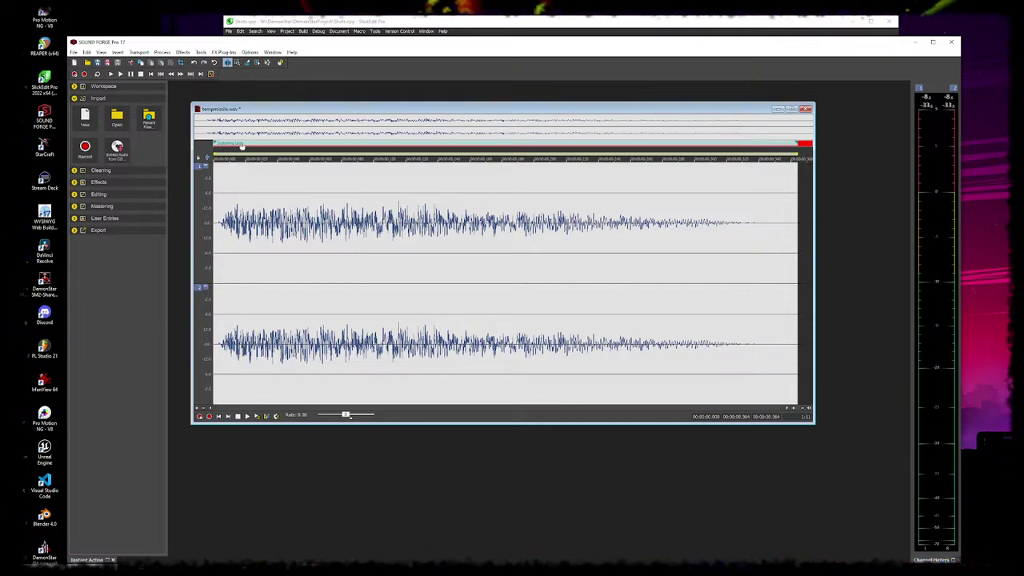
Step: Open the Graphic EQ on the whole sound, preview its curve, and move the low-frequency corner to just above 160 Hz at about 0 dB
{"action": "left_click", "coordinate": [163, 53]}
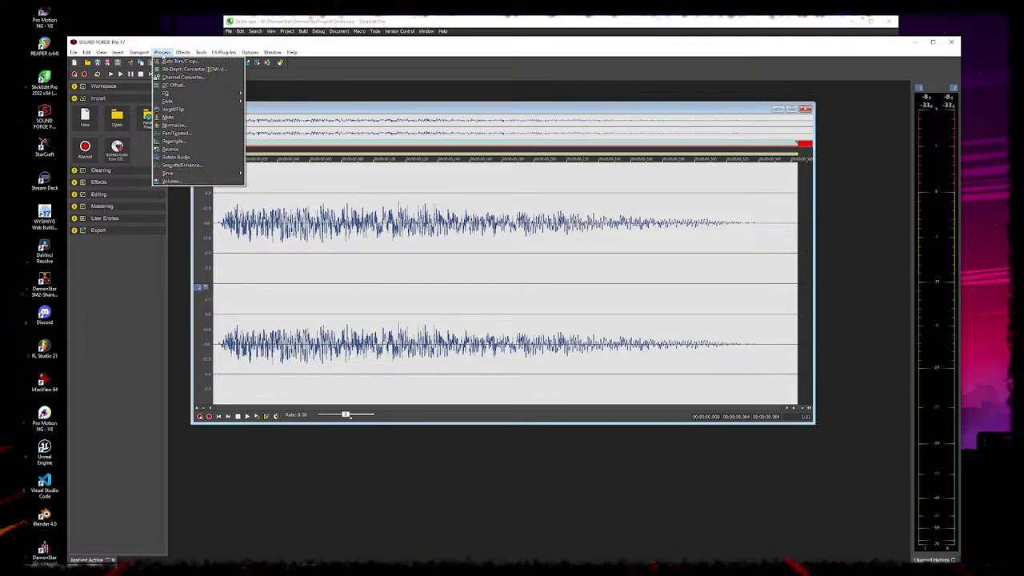
{"action": "mouse_move", "coordinate": [192, 93]}
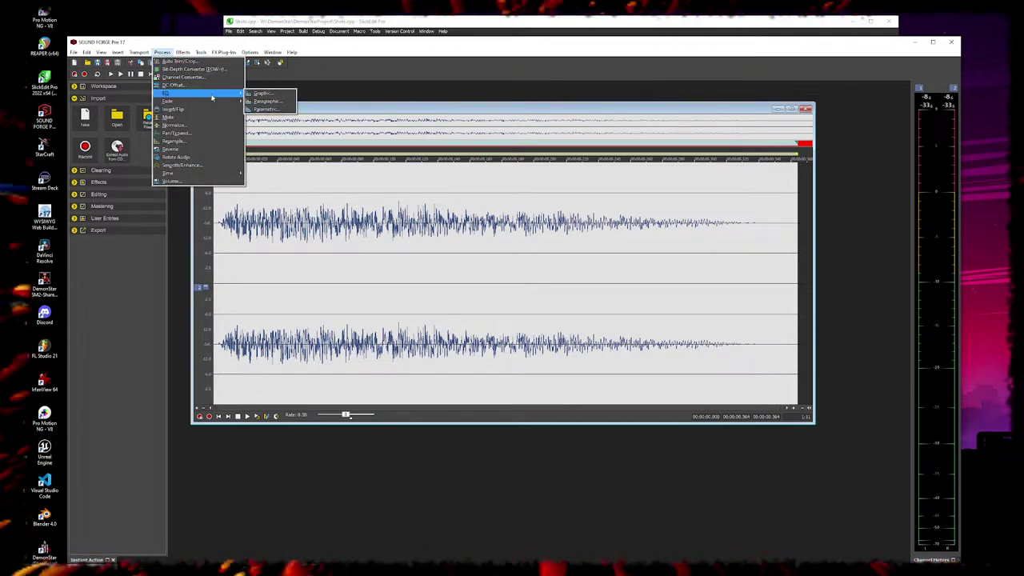
{"action": "left_click", "coordinate": [264, 93]}
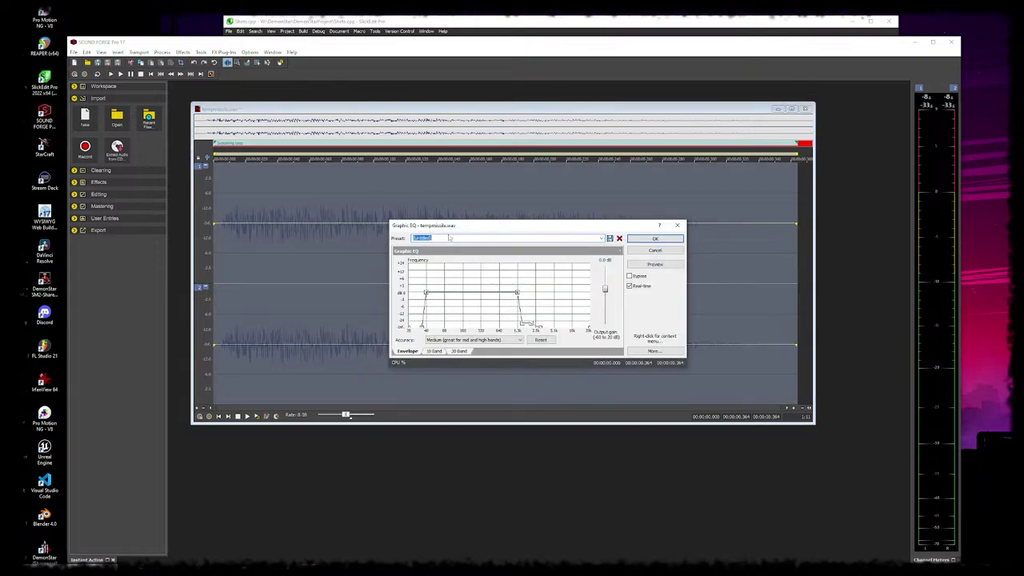
{"action": "left_click", "coordinate": [657, 265]}
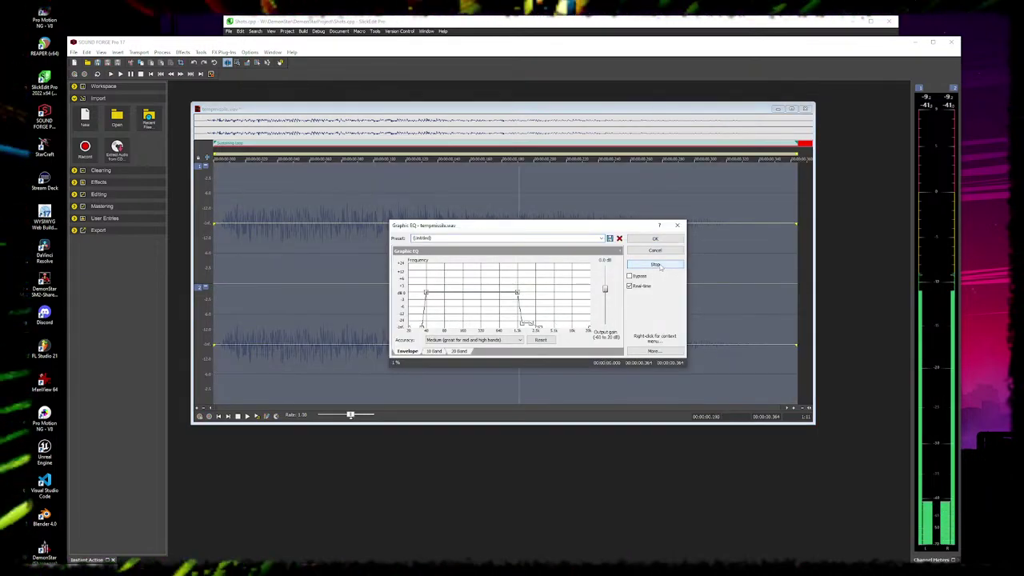
{"action": "left_click", "coordinate": [657, 265]}
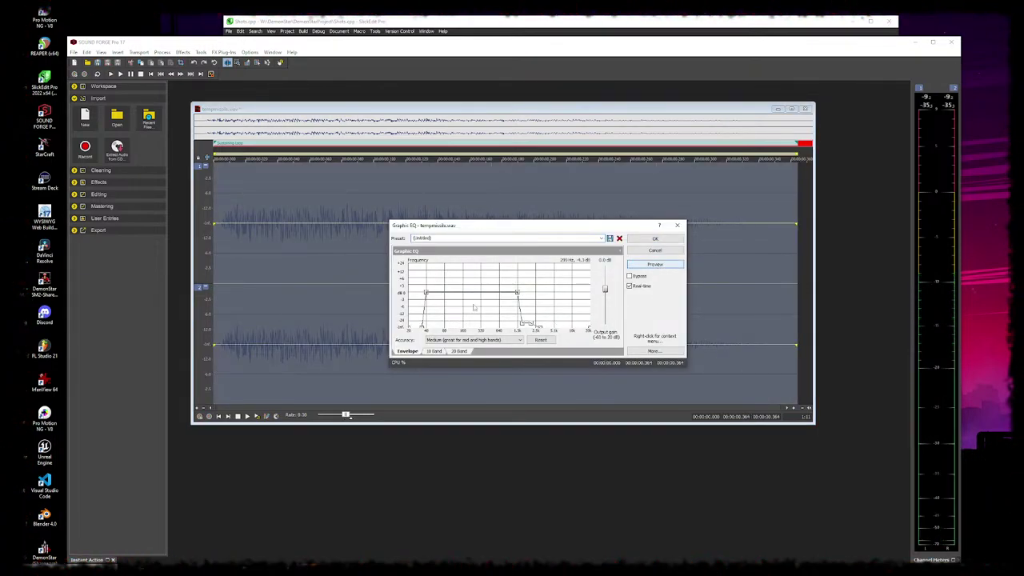
{"action": "left_click_drag", "start_coordinate": [429, 297], "coordinate": [467, 293]}
{"action": "left_click", "coordinate": [654, 264]}
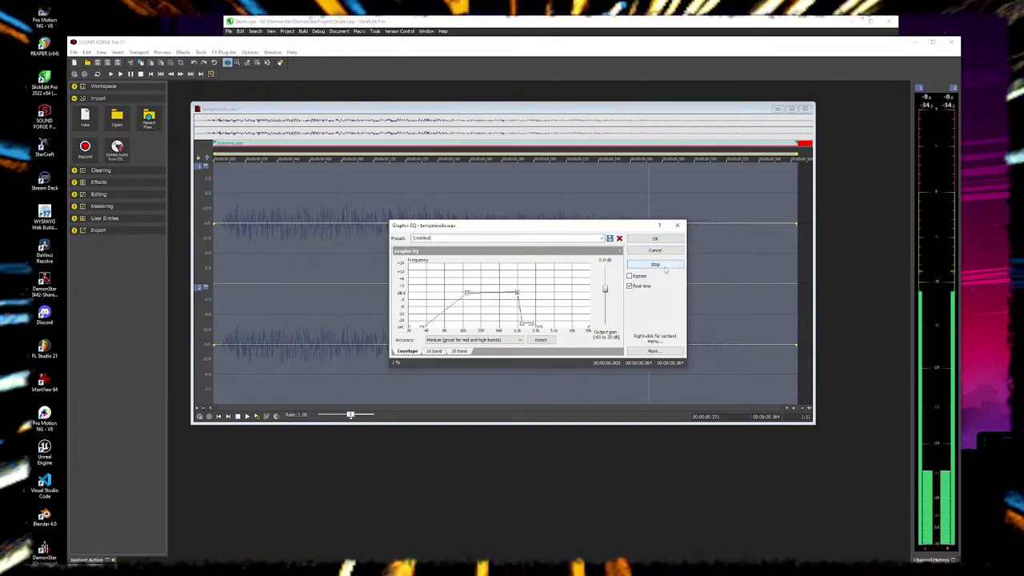
Step: Raise the EQ curve near 2 kHz to just below 0 dB, preview it repeatedly, and apply the Graphic EQ
{"action": "left_click_drag", "start_coordinate": [525, 324], "coordinate": [532, 299]}
{"action": "left_click", "coordinate": [654, 264]}
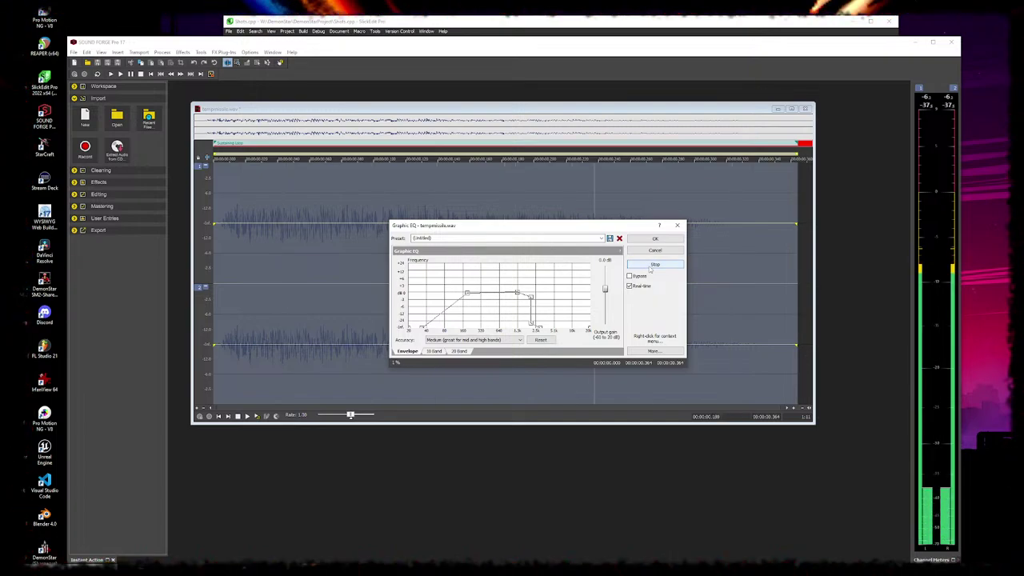
{"action": "left_click", "coordinate": [651, 269]}
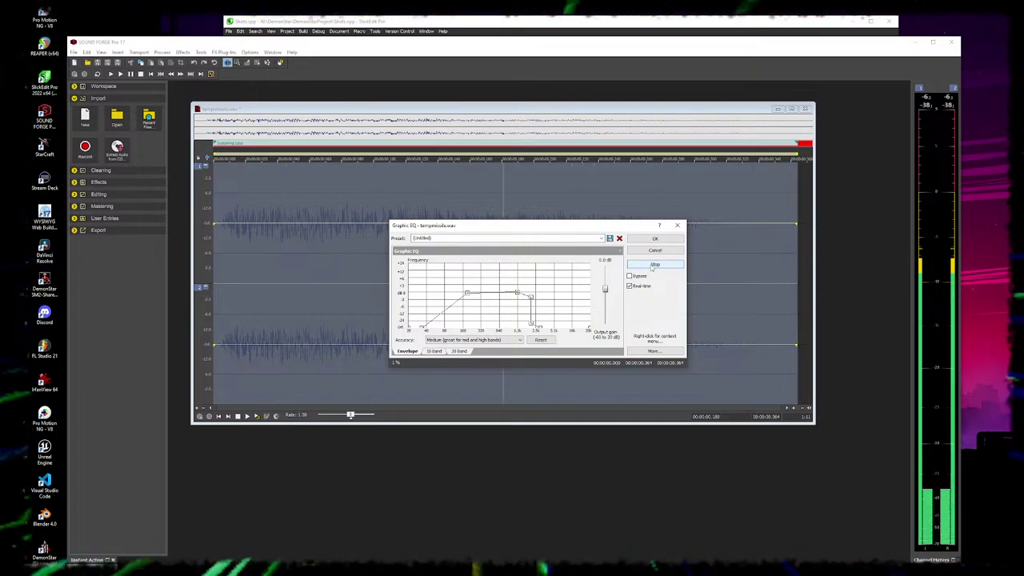
{"action": "left_click", "coordinate": [654, 269]}
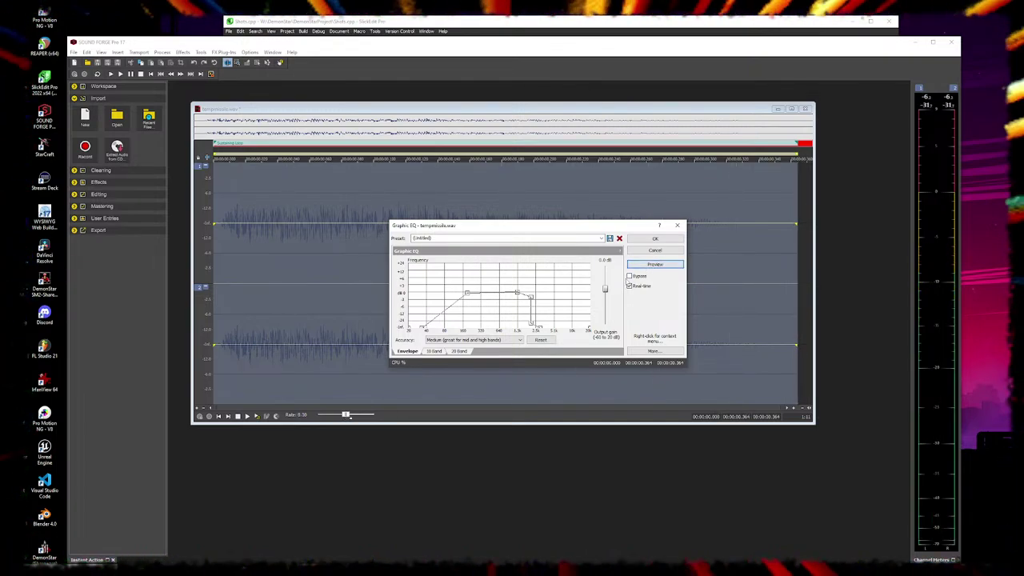
{"action": "left_click", "coordinate": [656, 239]}
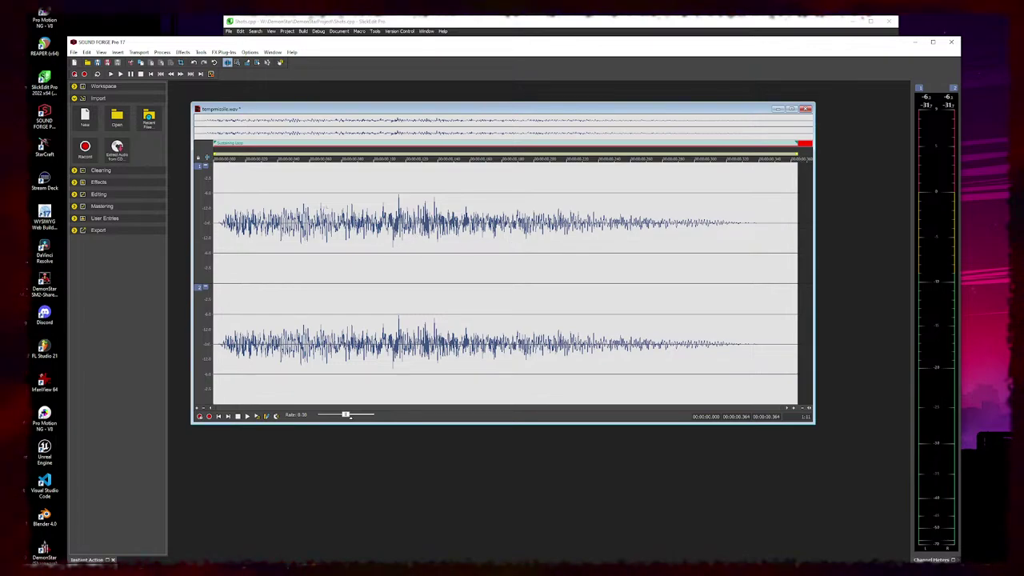
Step: Save the processed sound as dumbfire.wav in the DemonStarProject GLBNew folder
{"action": "left_click", "coordinate": [74, 52]}
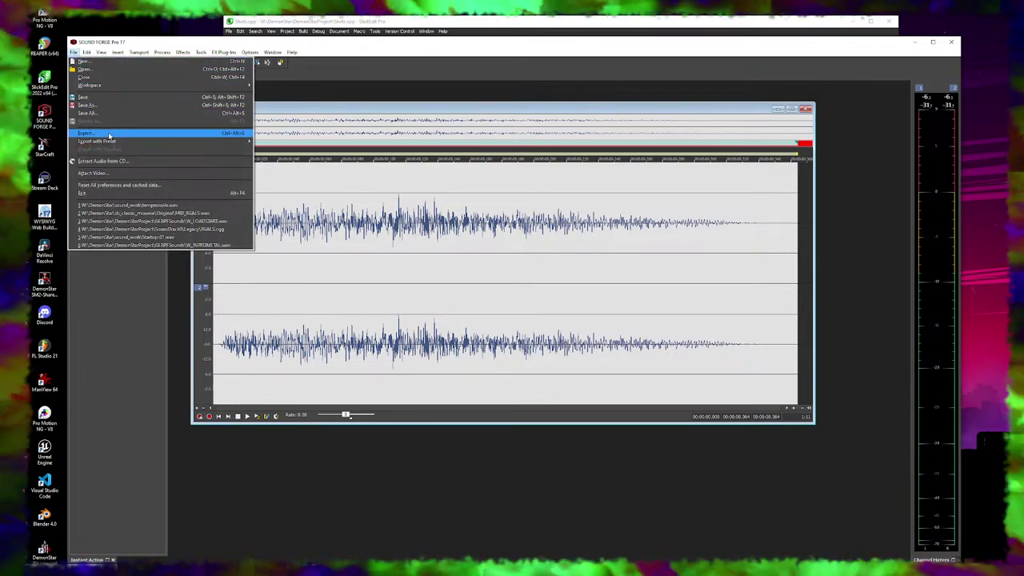
{"action": "left_click", "coordinate": [102, 106]}
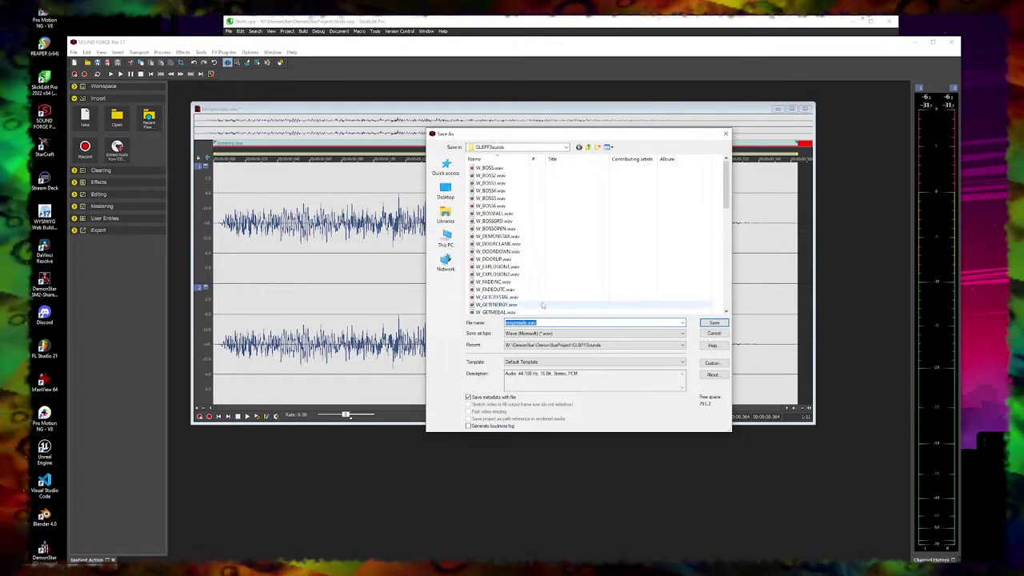
{"action": "left_click", "coordinate": [588, 148]}
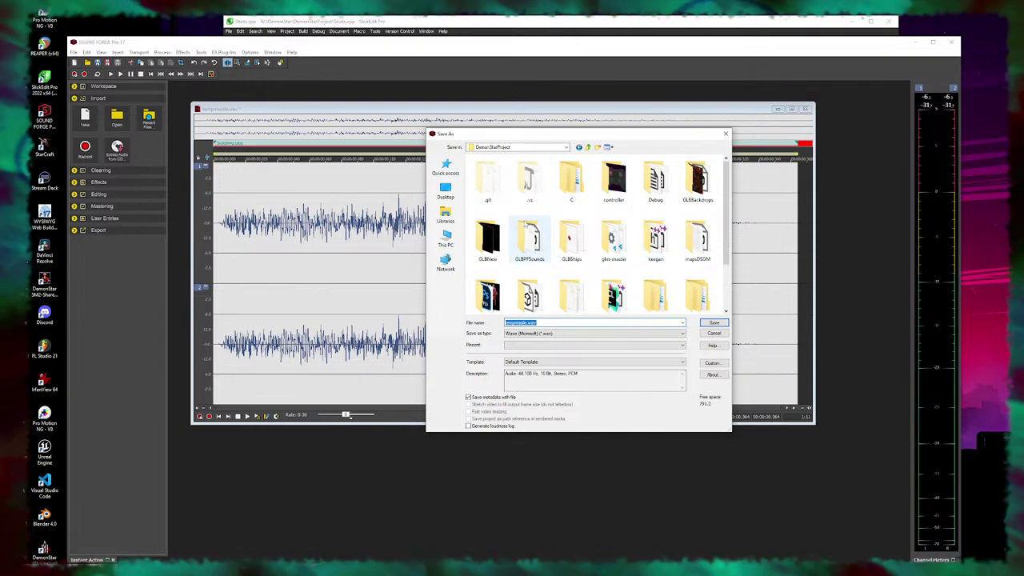
{"action": "double_click", "coordinate": [488, 239]}
{"action": "double_click", "coordinate": [526, 324]}
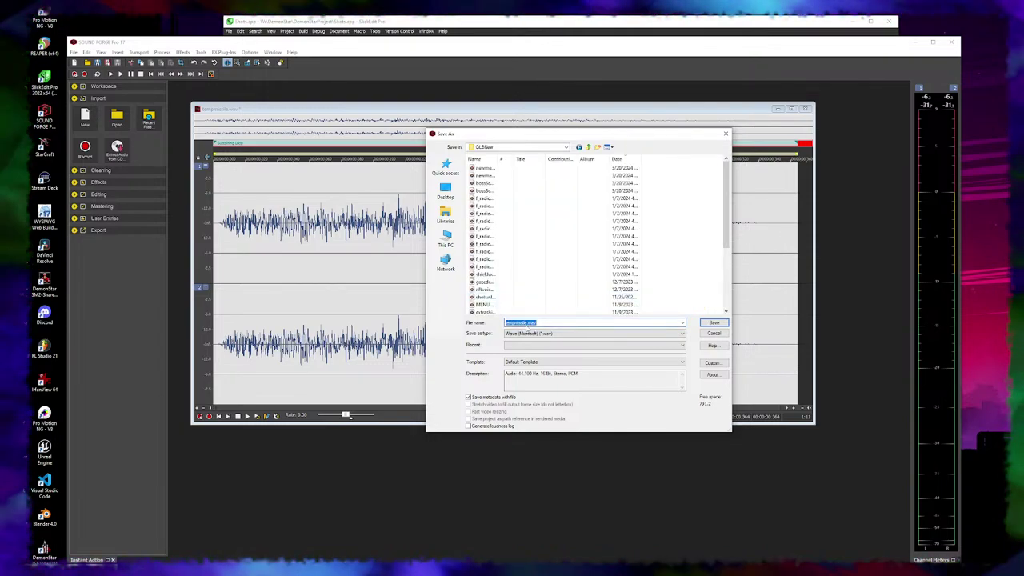
{"action": "left_click", "coordinate": [526, 323]}
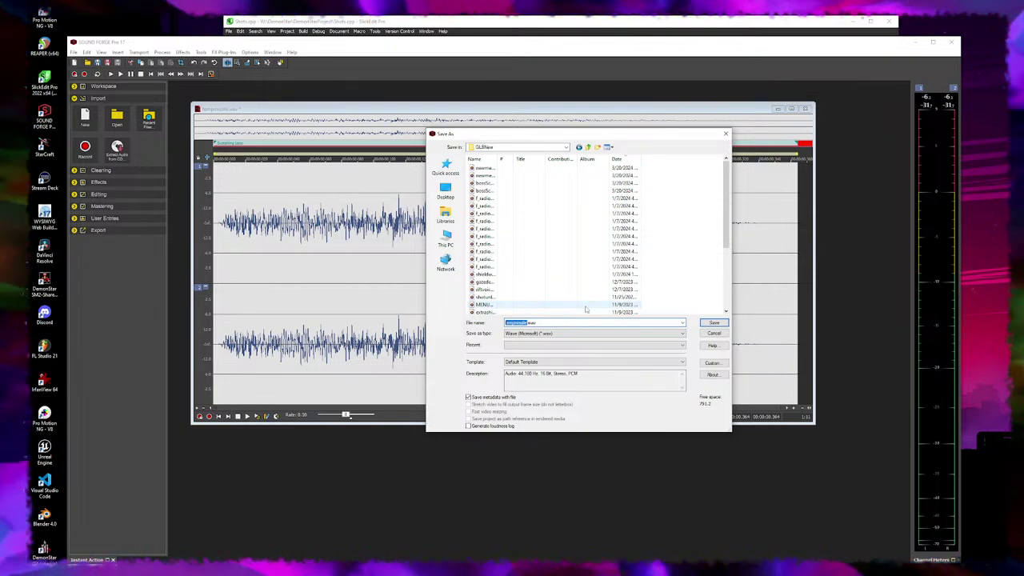
{"action": "type", "text": "l"}
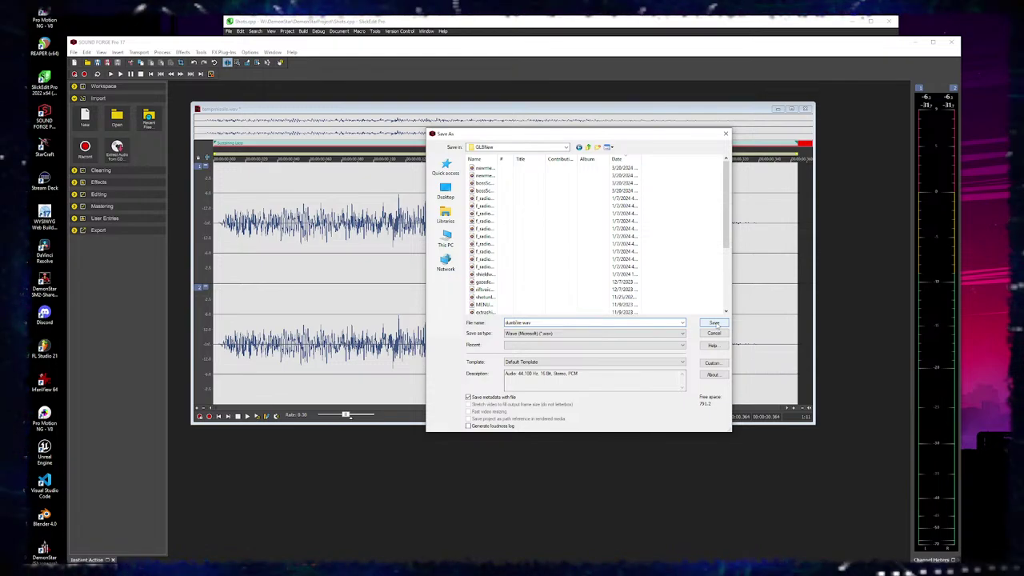
{"action": "left_click", "coordinate": [714, 323]}
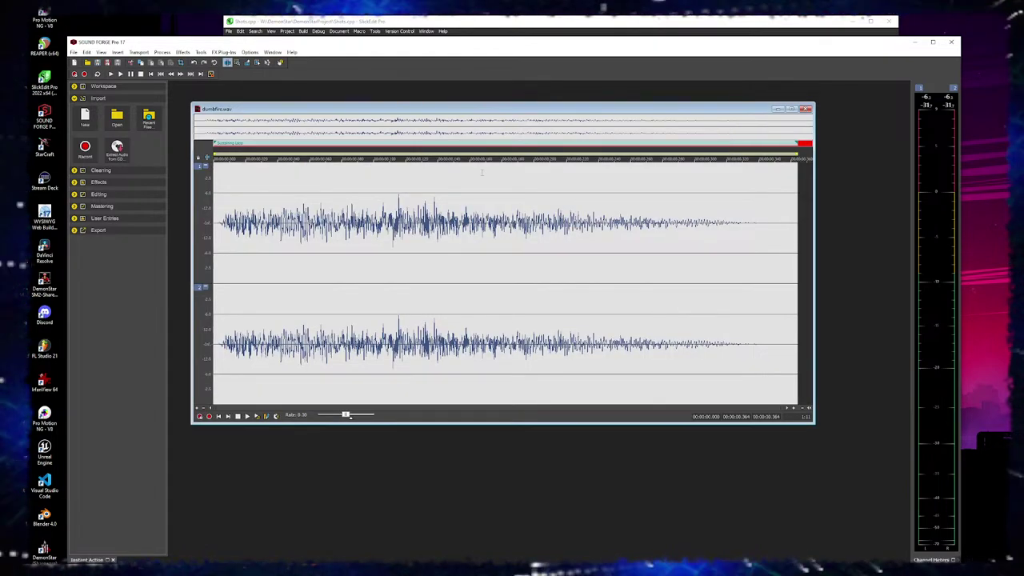
Step: Open the Graphic EQ, drop the low-frequency corner to the minimum between 160 and 320 Hz, and extend the high-frequency roll-off toward 10 kHz, previewing both
{"action": "left_click", "coordinate": [182, 52]}
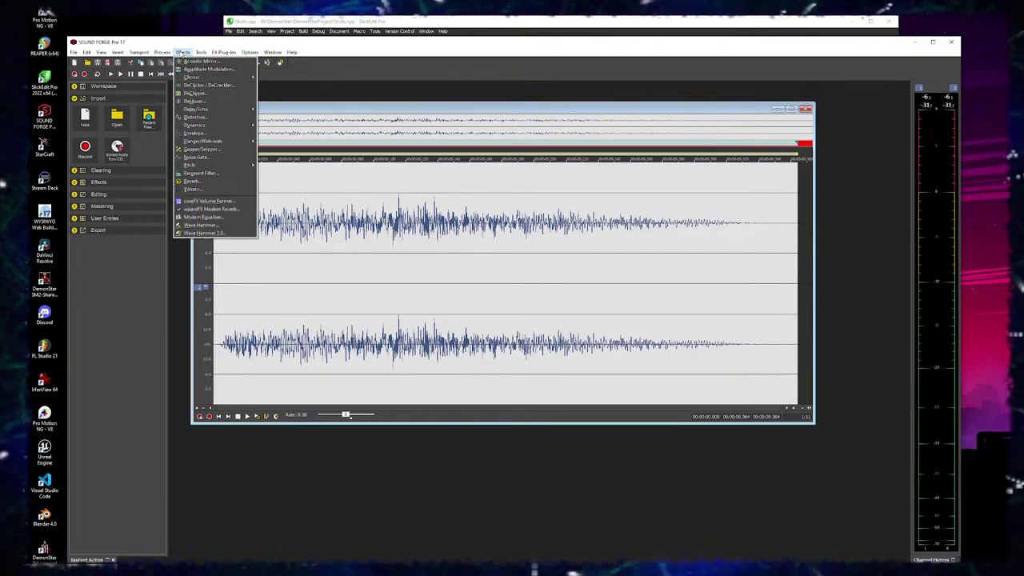
{"action": "mouse_move", "coordinate": [140, 52]}
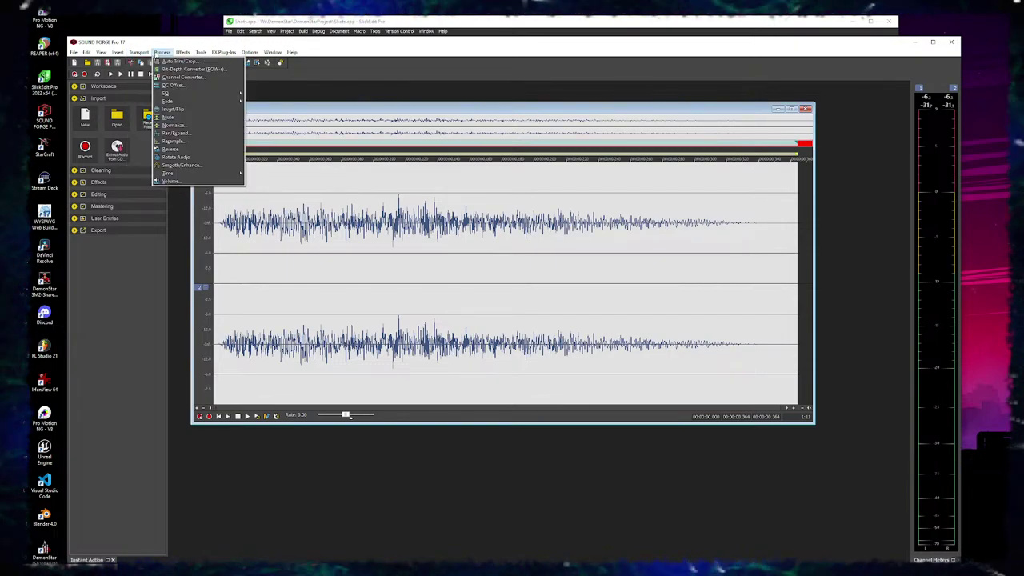
{"action": "mouse_move", "coordinate": [172, 94]}
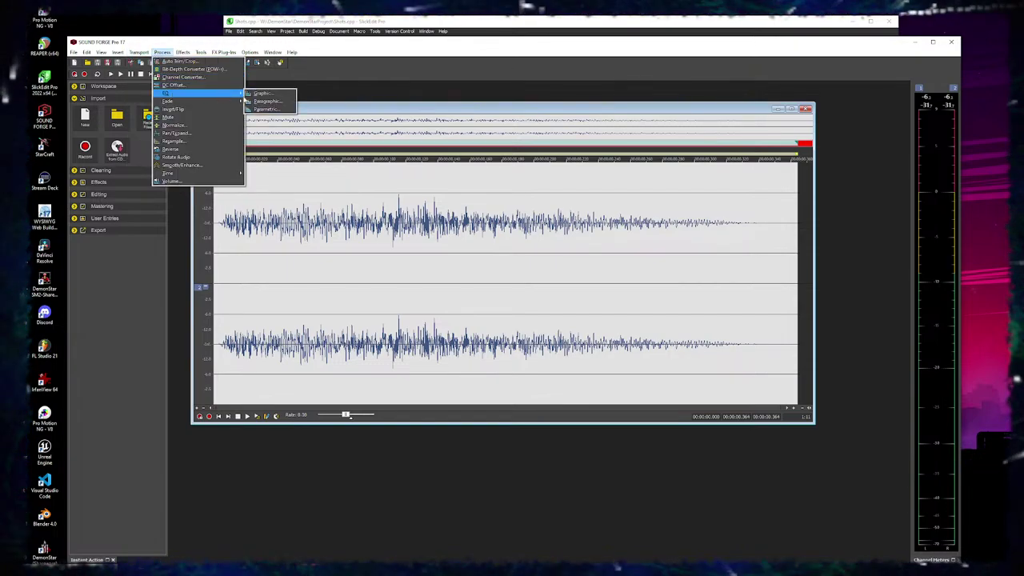
{"action": "left_click", "coordinate": [263, 96]}
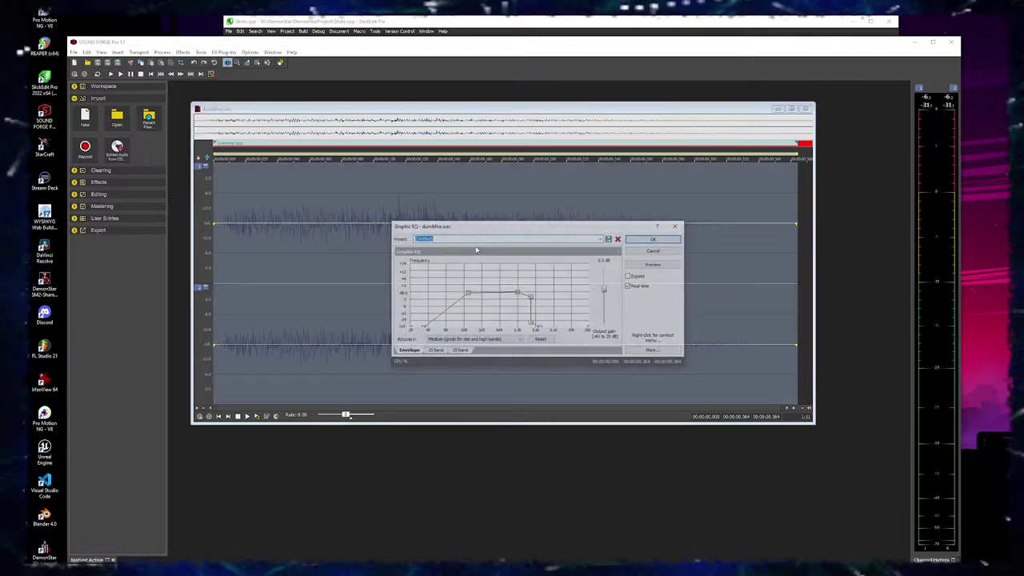
{"action": "left_click_drag", "start_coordinate": [469, 296], "coordinate": [474, 328]}
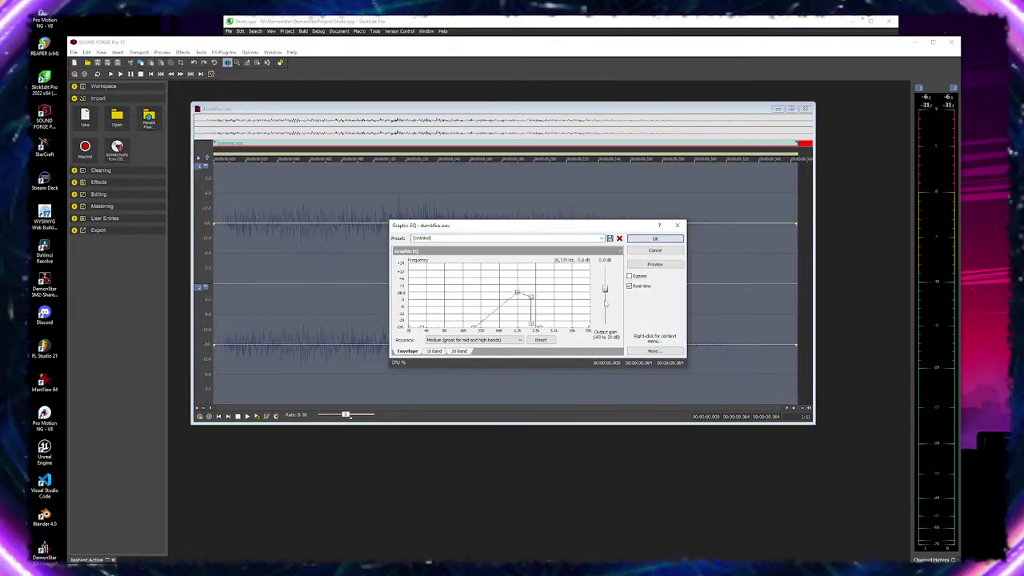
{"action": "left_click", "coordinate": [665, 265]}
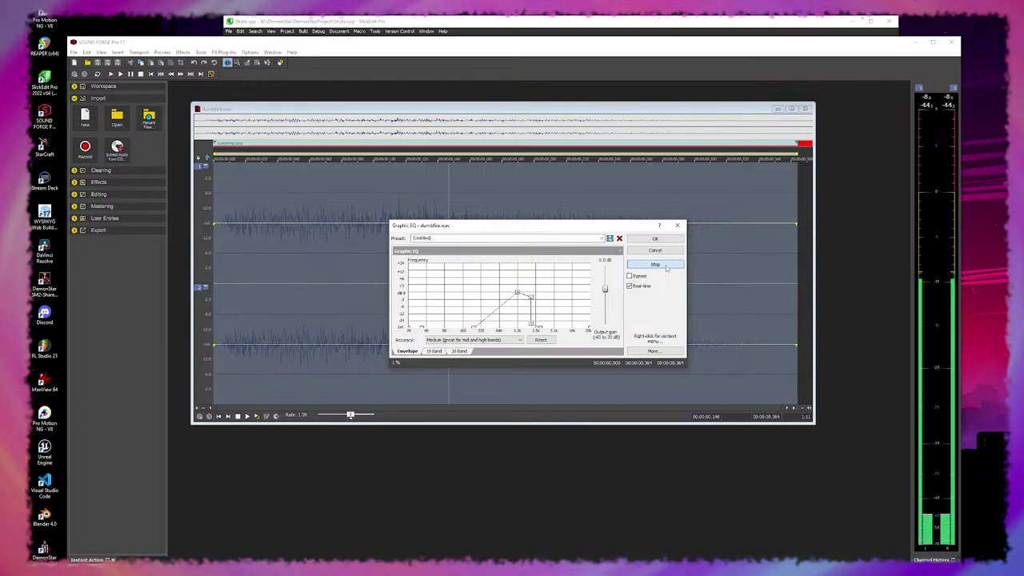
{"action": "left_click", "coordinate": [667, 266]}
{"action": "left_click_drag", "start_coordinate": [533, 326], "coordinate": [564, 318]}
{"action": "left_click", "coordinate": [652, 266]}
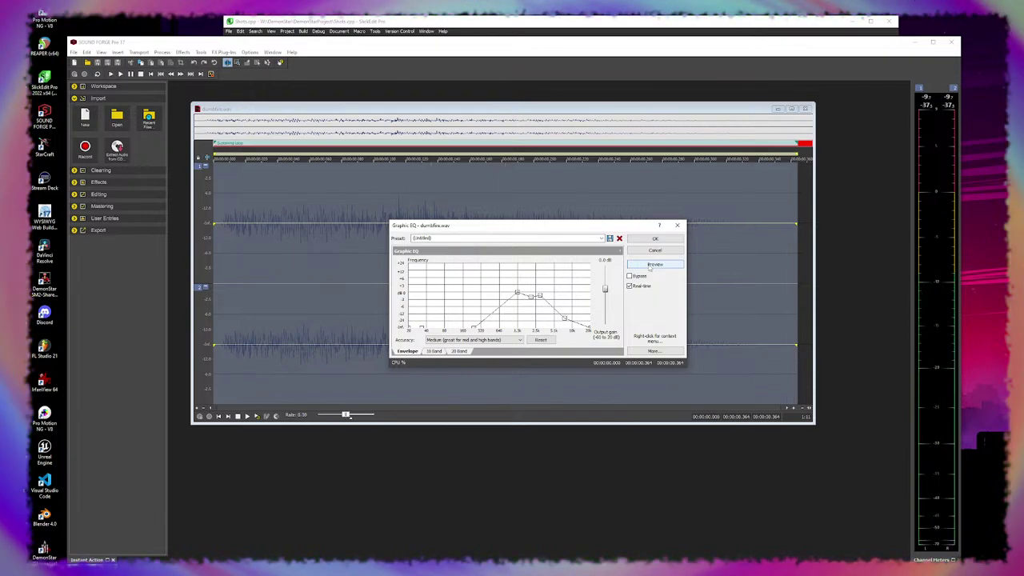
{"action": "left_click", "coordinate": [652, 266]}
Step: Lower the EQ point near 1.3 kHz to about -12 dB, preview and apply the curve, and save dumbfire.wav
{"action": "left_click_drag", "start_coordinate": [516, 295], "coordinate": [513, 313]}
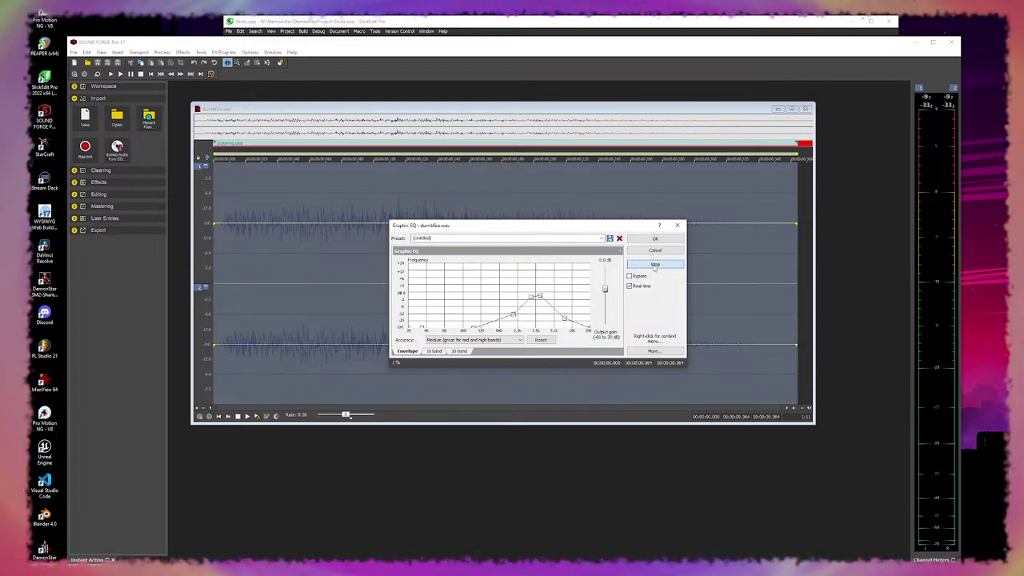
{"action": "left_click", "coordinate": [654, 266]}
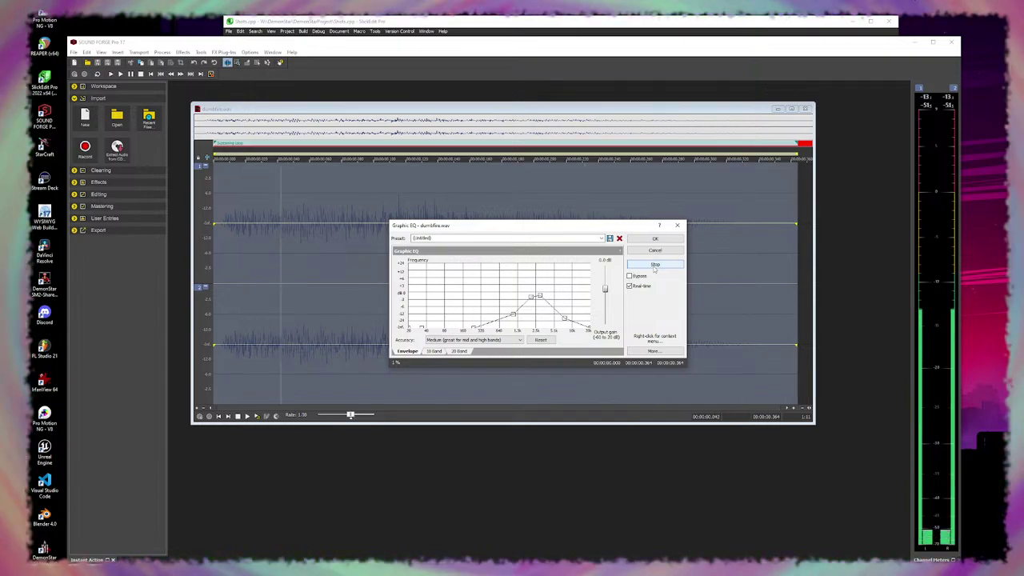
{"action": "left_click", "coordinate": [654, 265]}
{"action": "left_click", "coordinate": [655, 238]}
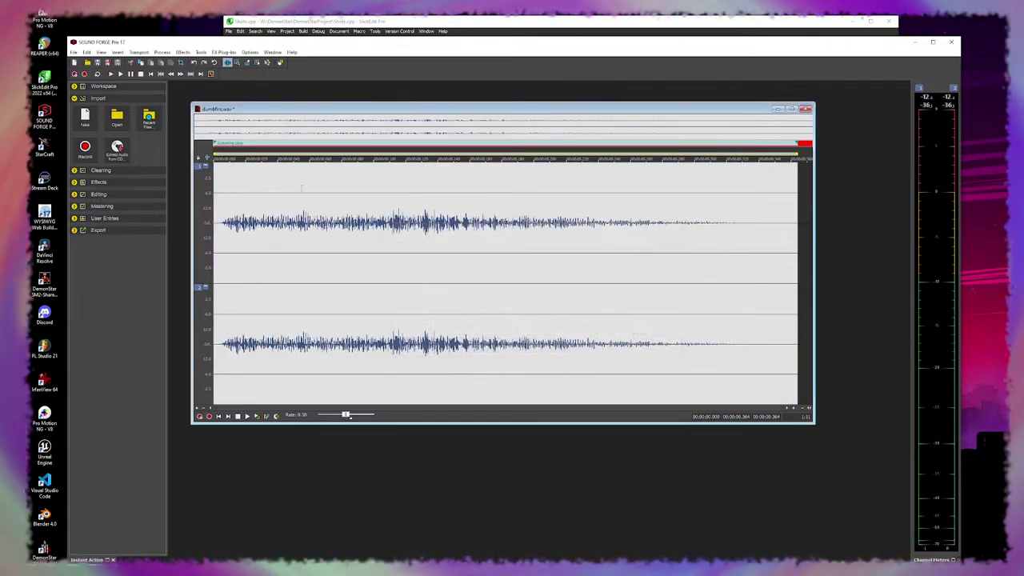
{"action": "left_click", "coordinate": [73, 53]}
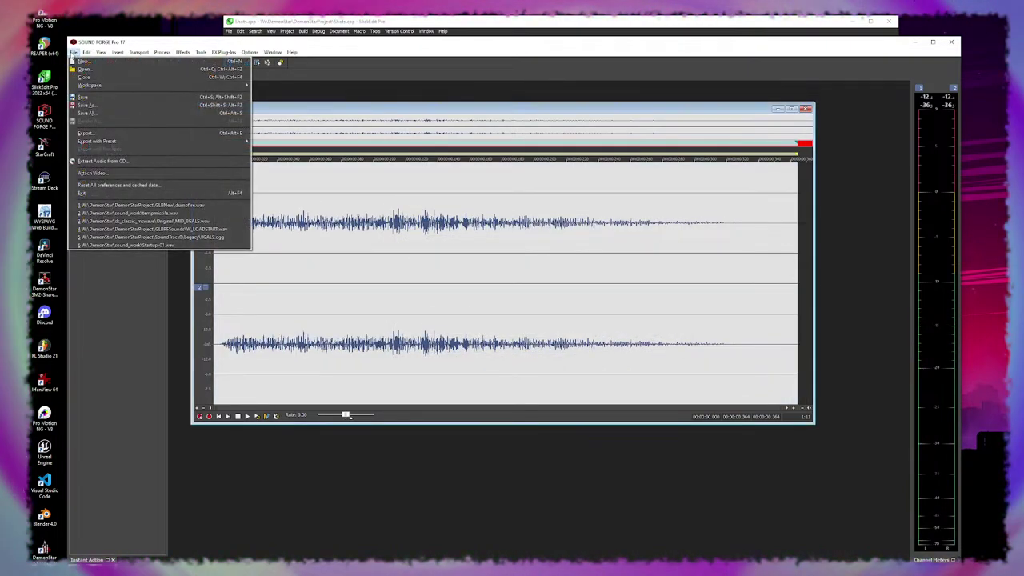
{"action": "left_click", "coordinate": [84, 97]}
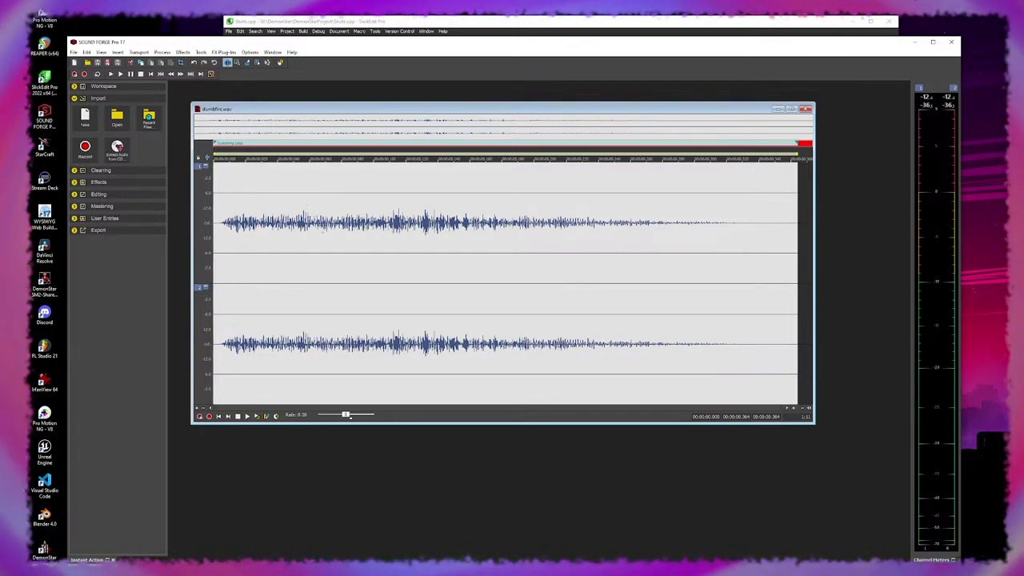
Step: Switch to the GLBNew folder in File Explorer and shift the SlickEdit window so both are accessible
{"action": "key", "text": "alt+Tab"}
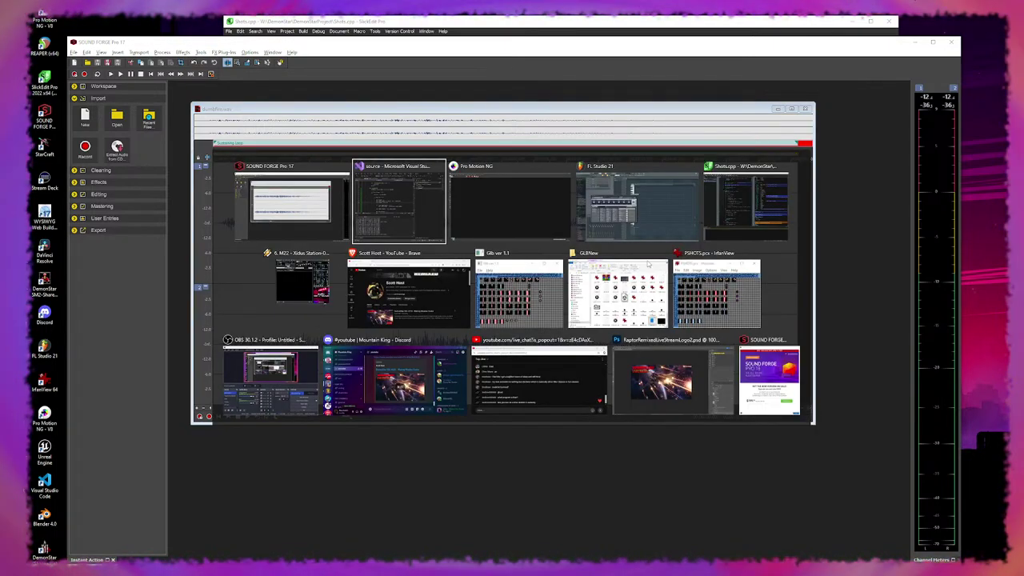
{"action": "key", "text": "alt+Tab"}
{"action": "key", "text": "alt+Tab"}
{"action": "key", "text": "alt+Tab"}
{"action": "key", "text": "alt+Tab"}
{"action": "key", "text": "alt+Tab"}
{"action": "key", "text": "alt+Tab"}
{"action": "key", "text": "alt+Tab"}
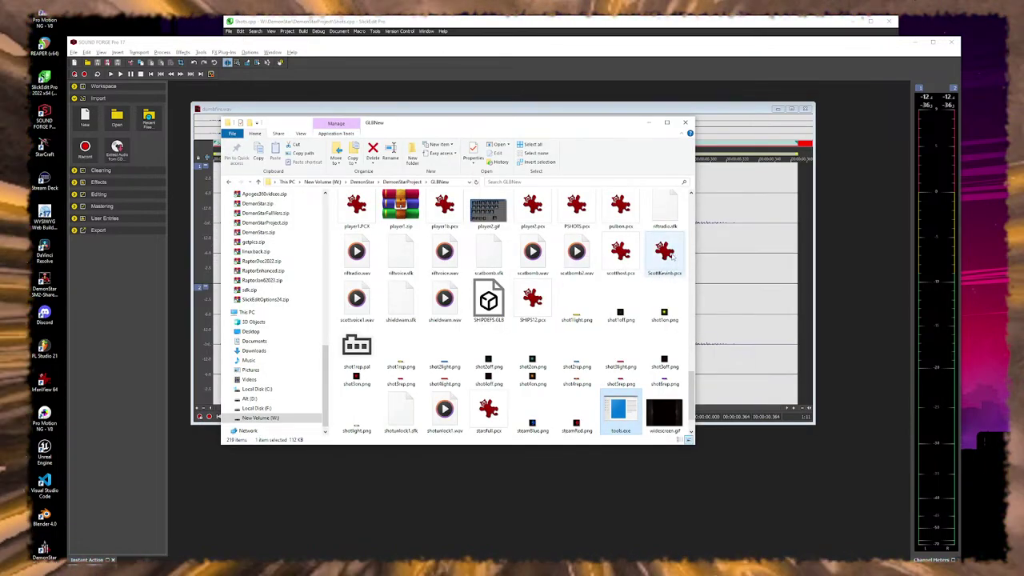
{"action": "left_click_drag", "start_coordinate": [772, 25], "coordinate": [869, 44]}
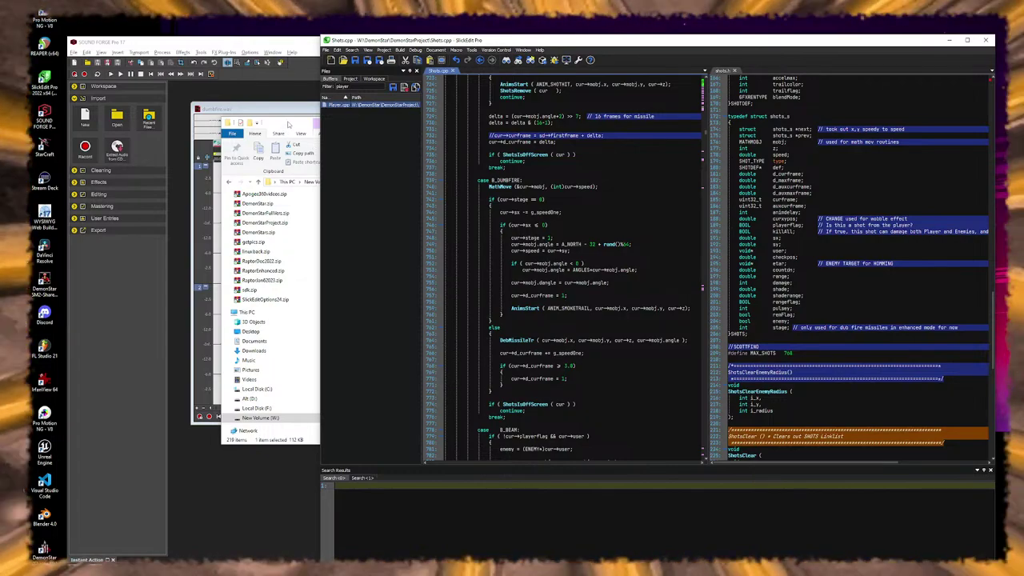
{"action": "left_click", "coordinate": [288, 124]}
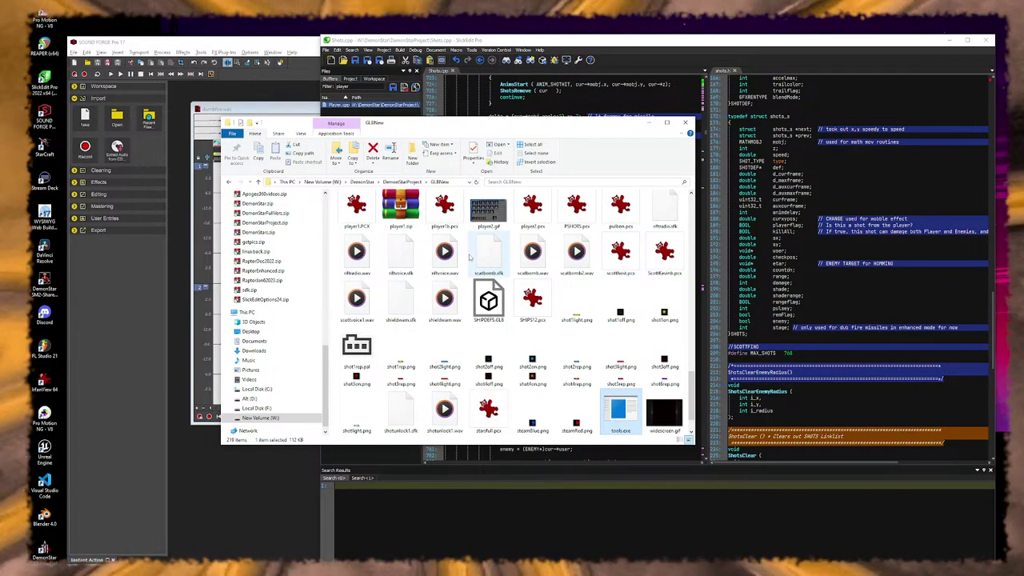
Step: Search the GLBNew folder for *.lnk and open newstuff.lnk in SlickEdit
{"action": "scroll", "coordinate": [522, 291], "scroll_direction": "down", "scroll_amount": 1}
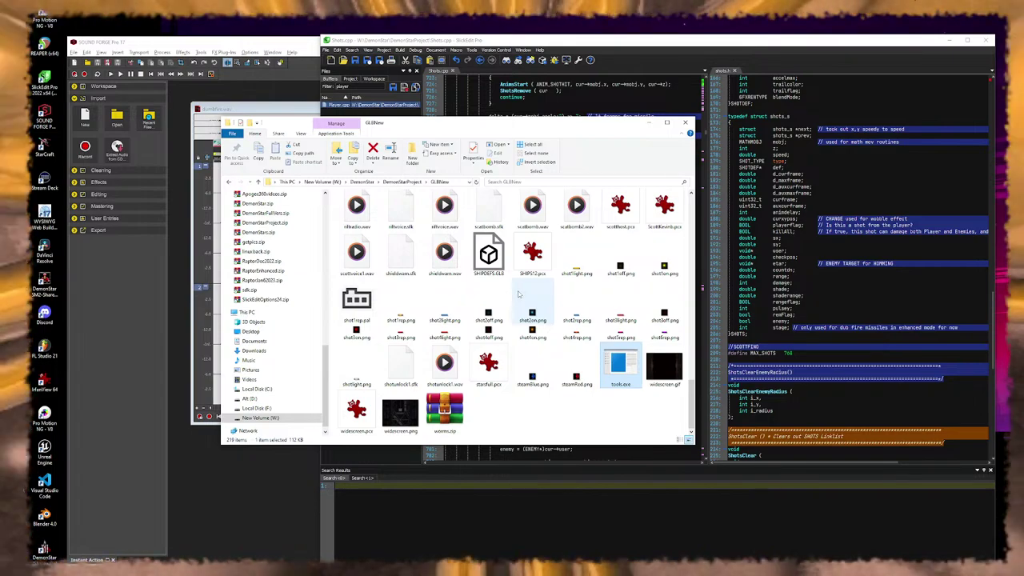
{"action": "scroll", "coordinate": [532, 308], "scroll_direction": "up", "scroll_amount": 15}
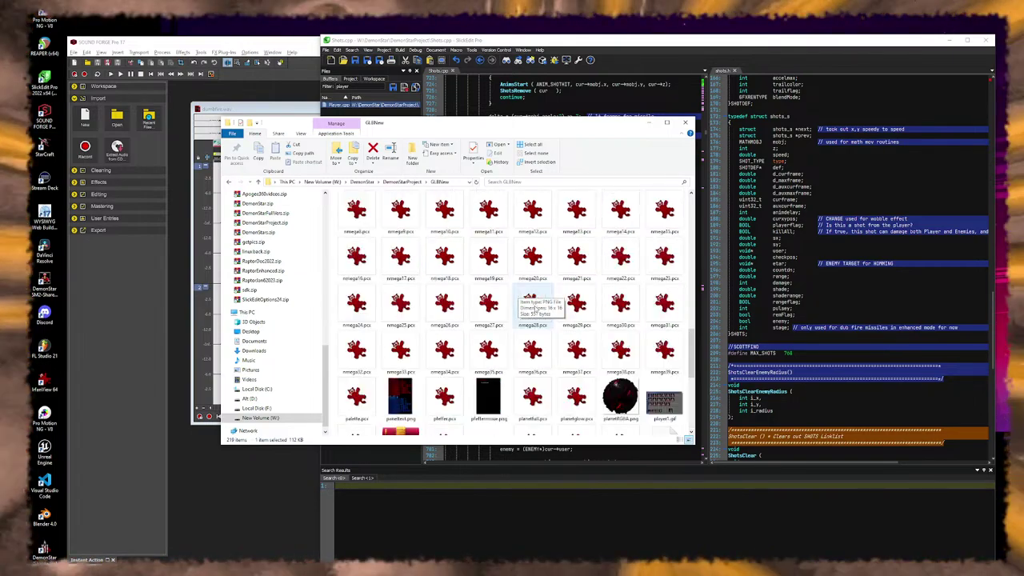
{"action": "left_click", "coordinate": [525, 181]}
{"action": "type", "text": "*"}
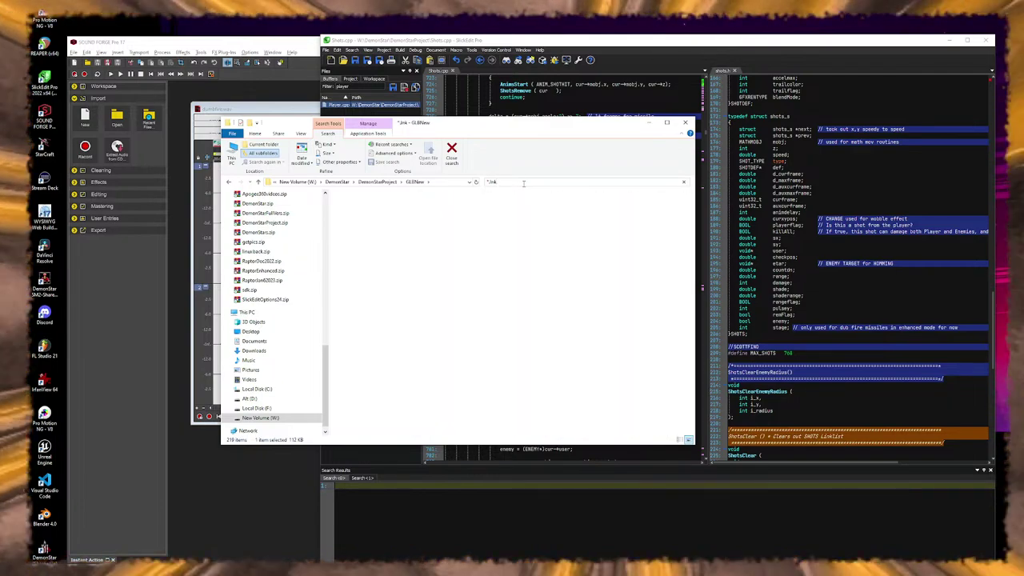
{"action": "left_click_drag", "start_coordinate": [356, 212], "coordinate": [848, 281]}
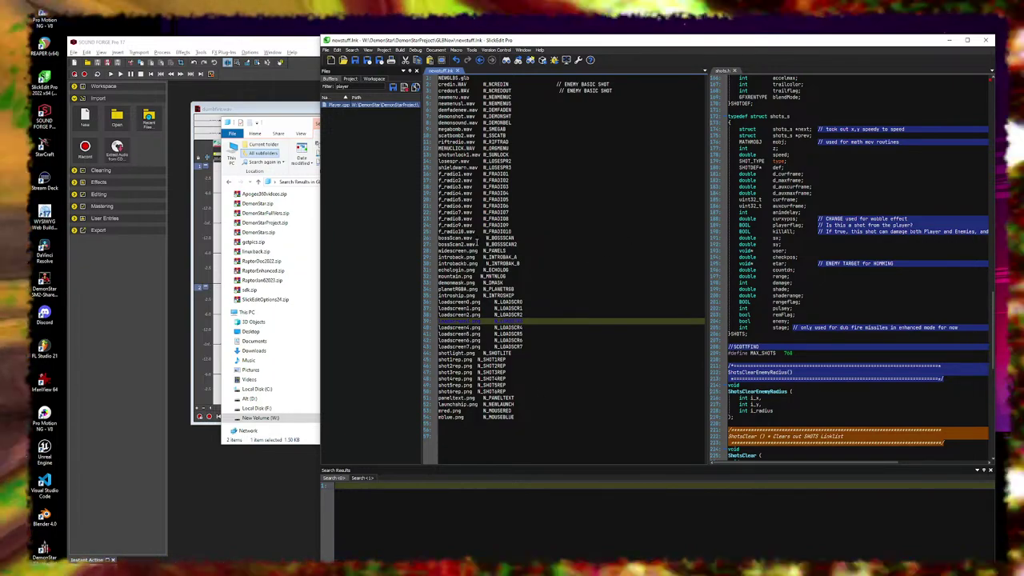
Step: Add an entry for the new dumbfire sound with its resource name below the bossScan2.wav line in newstuff.lnk, and save the file
{"action": "left_click", "coordinate": [522, 244]}
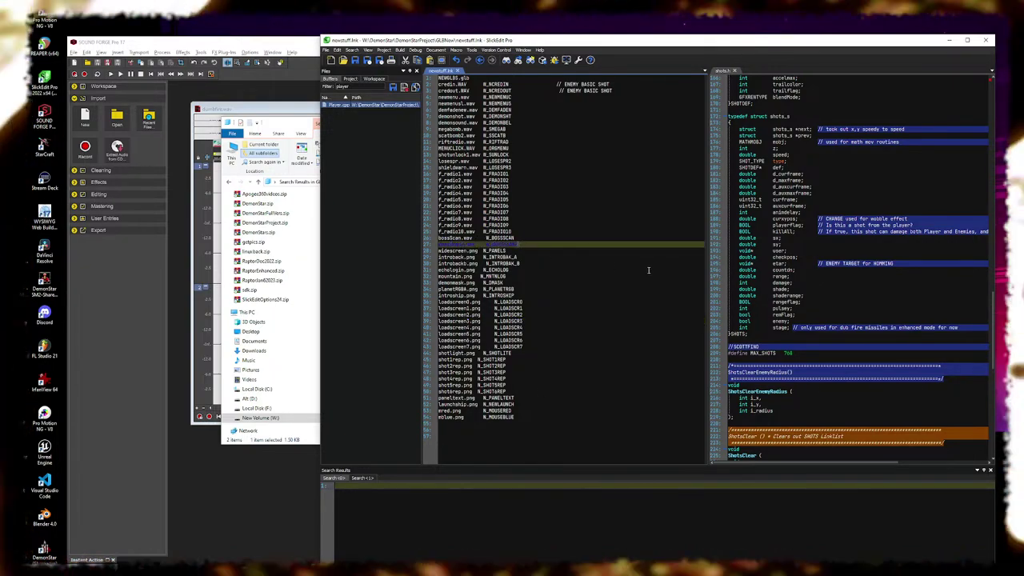
{"action": "key", "text": "Return"}
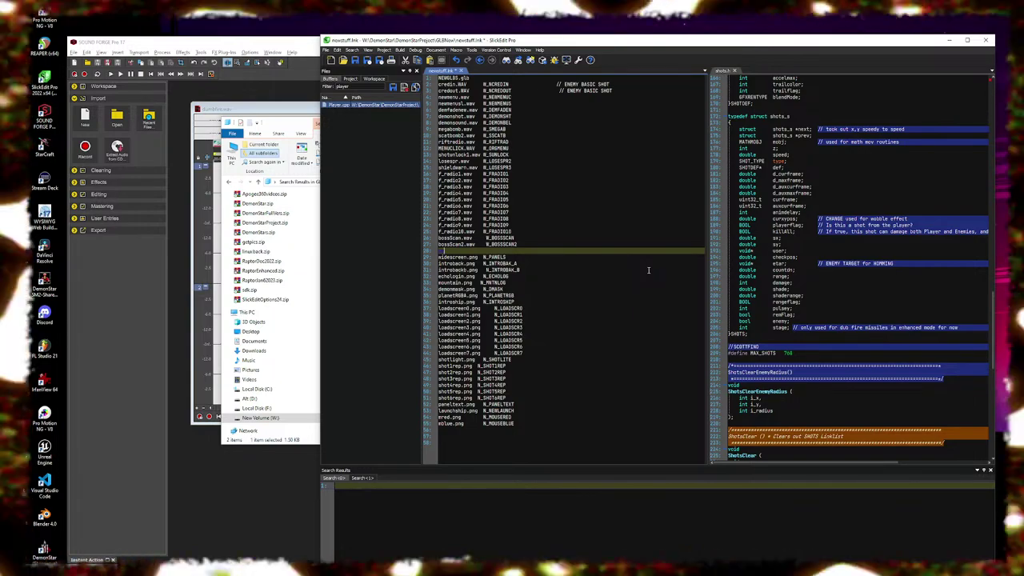
{"action": "type", "text": "bossScan3.wav"}
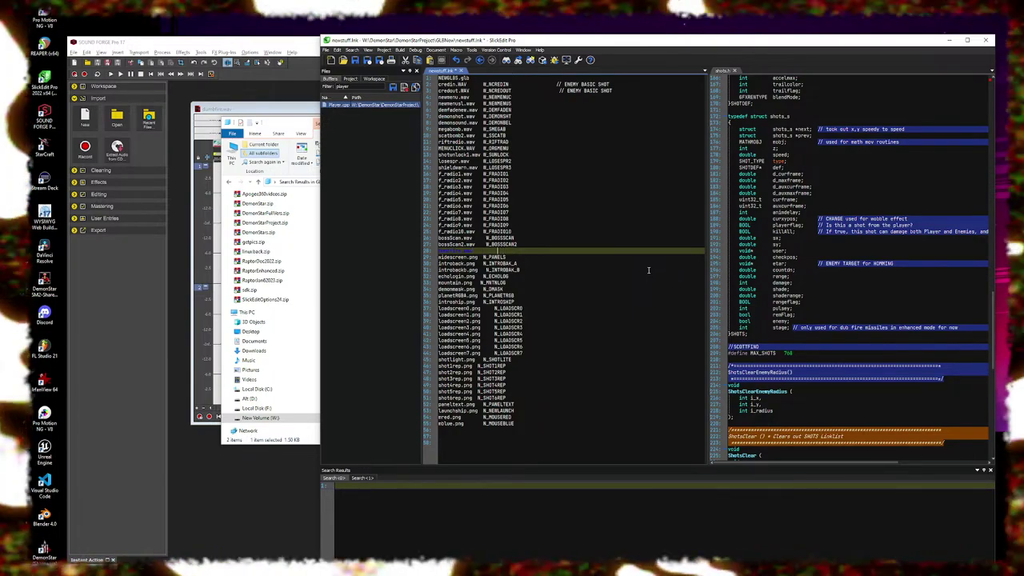
{"action": "type", "text": "N_BOSSSCAN"}
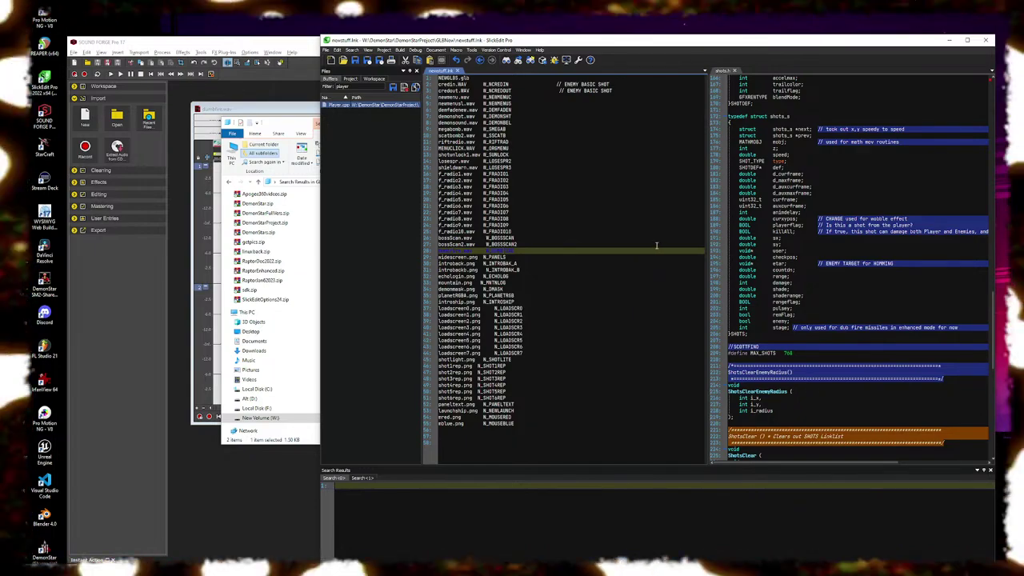
Step: Switch to Glb ver 1.1, load the updated link file, and return to shots.h in SlickEdit
{"action": "key", "text": "alt+Tab"}
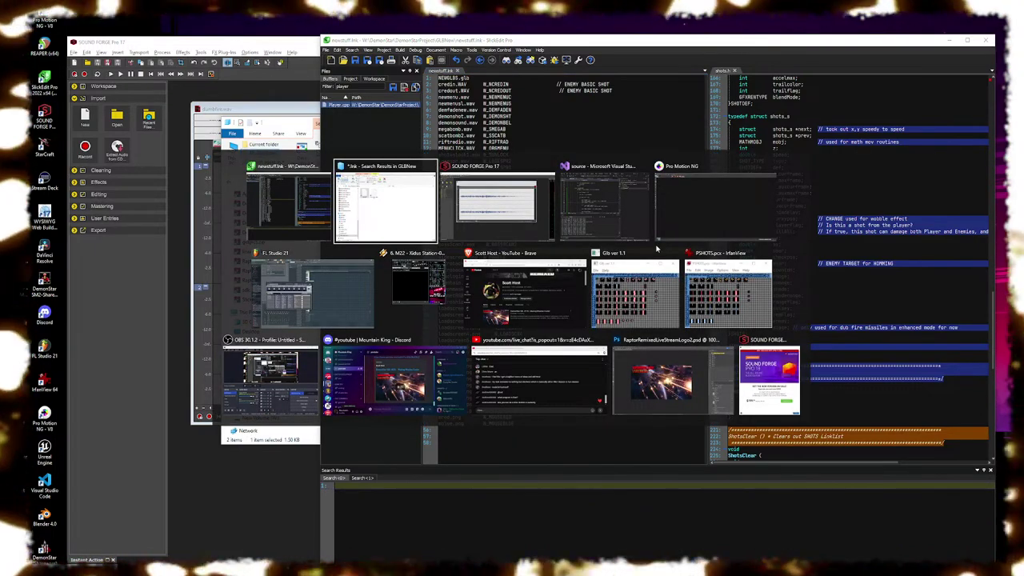
{"action": "key", "text": "Tab"}
{"action": "key", "text": "Tab"}
{"action": "key", "text": "Tab"}
{"action": "key", "text": "Tab"}
{"action": "key", "text": "Tab"}
{"action": "key", "text": "Tab"}
{"action": "key", "text": "Tab"}
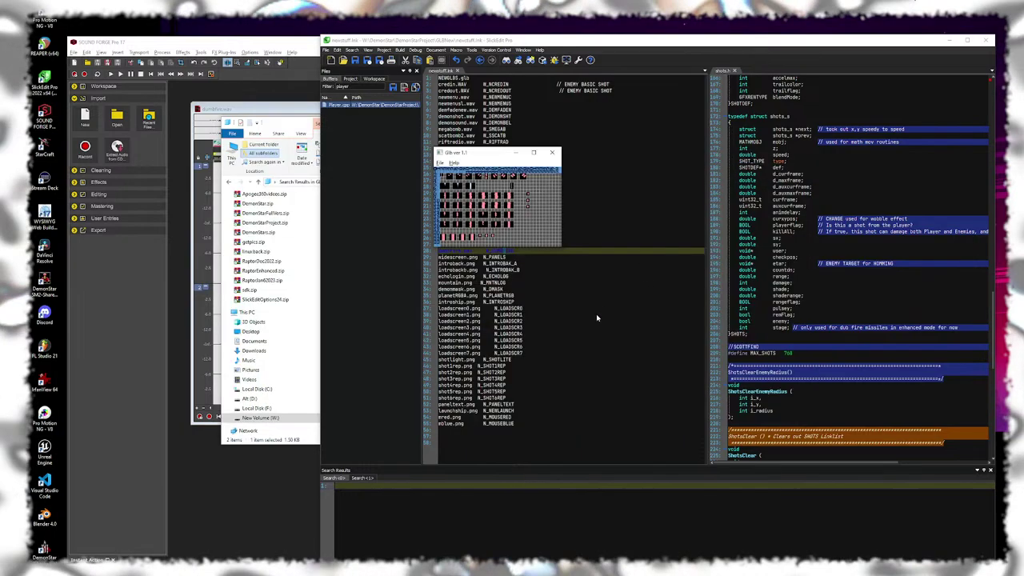
{"action": "left_click", "coordinate": [439, 162]}
{"action": "left_click", "coordinate": [456, 181]}
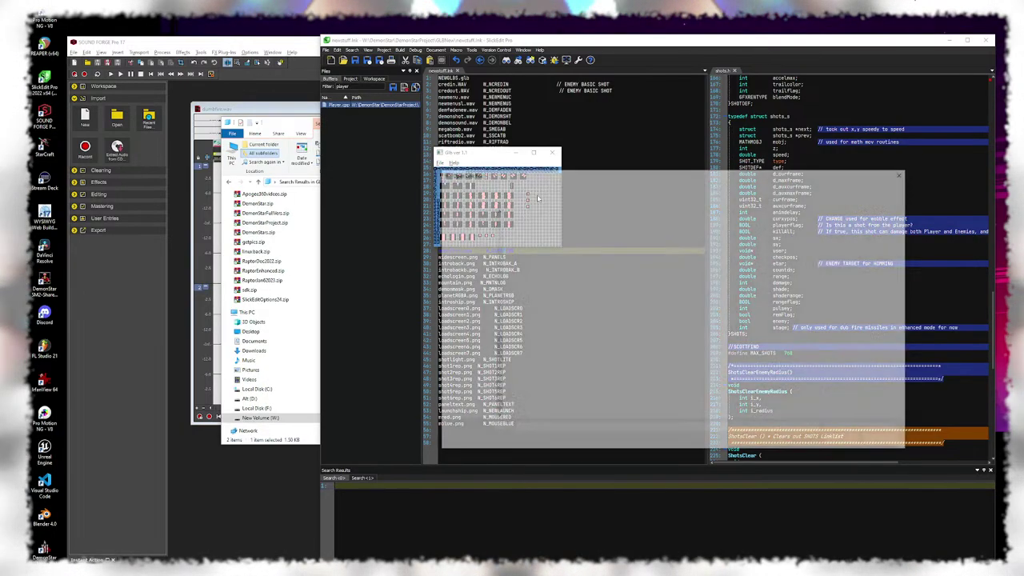
{"action": "double_click", "coordinate": [524, 230]}
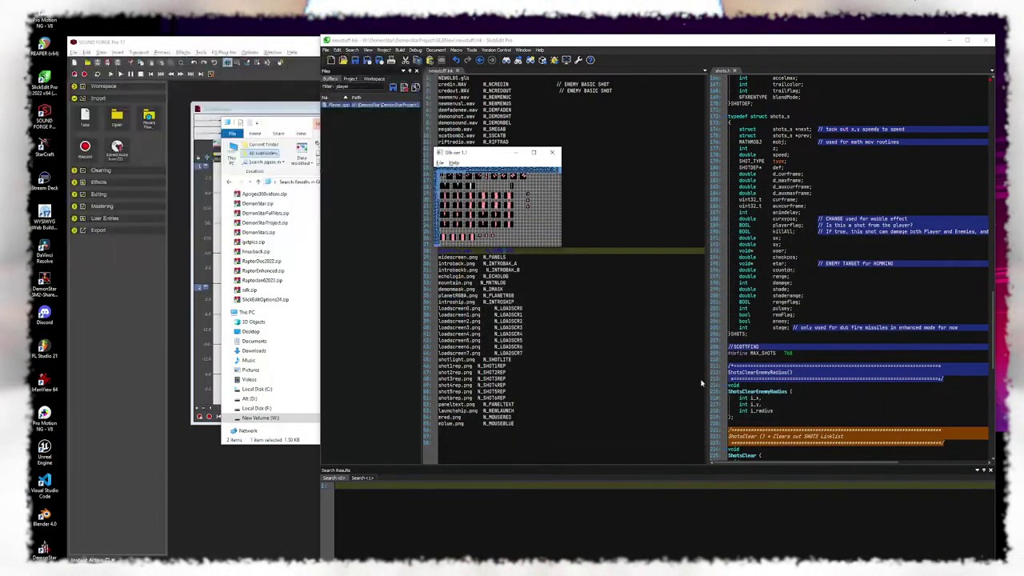
{"action": "left_click", "coordinate": [775, 370]}
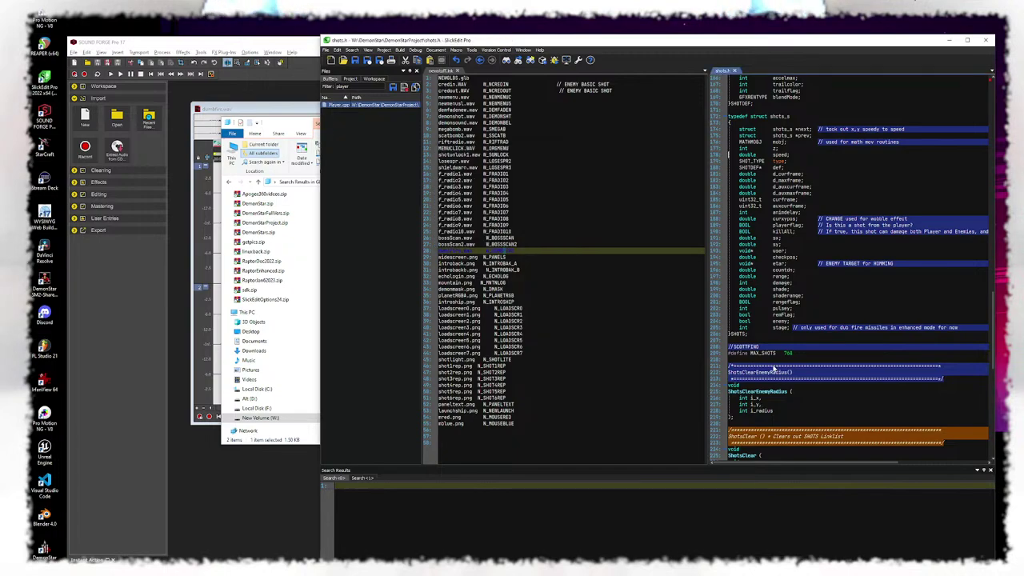